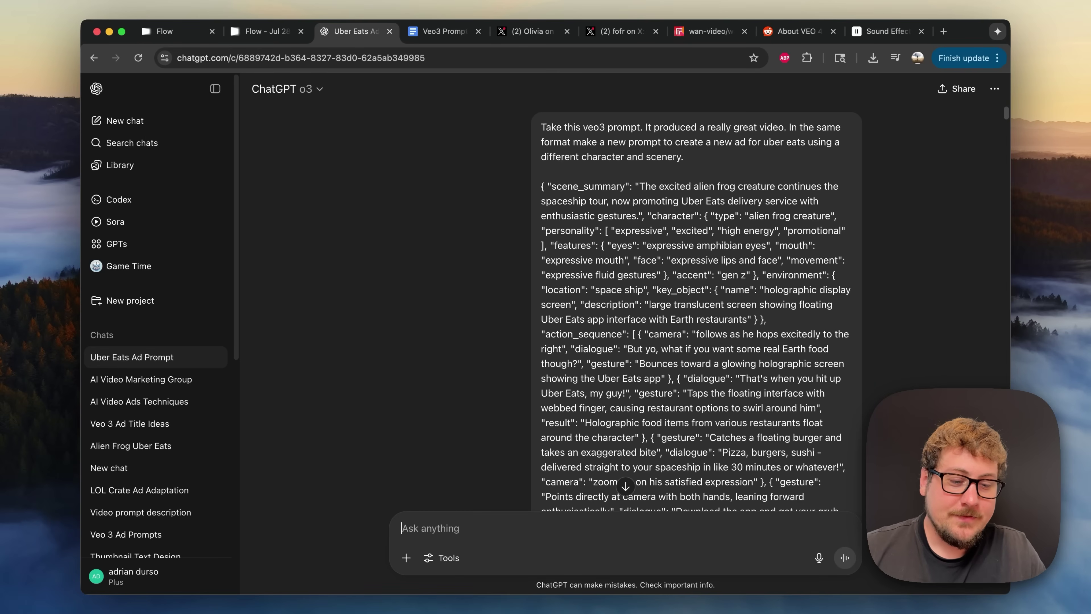
Scroll down the Veo3 Prompt Inspo 2 doc toward the Alien Walking Scenario section
{"action": "scroll", "coordinate": [623, 301], "scroll_direction": "down", "scroll_amount": 15}
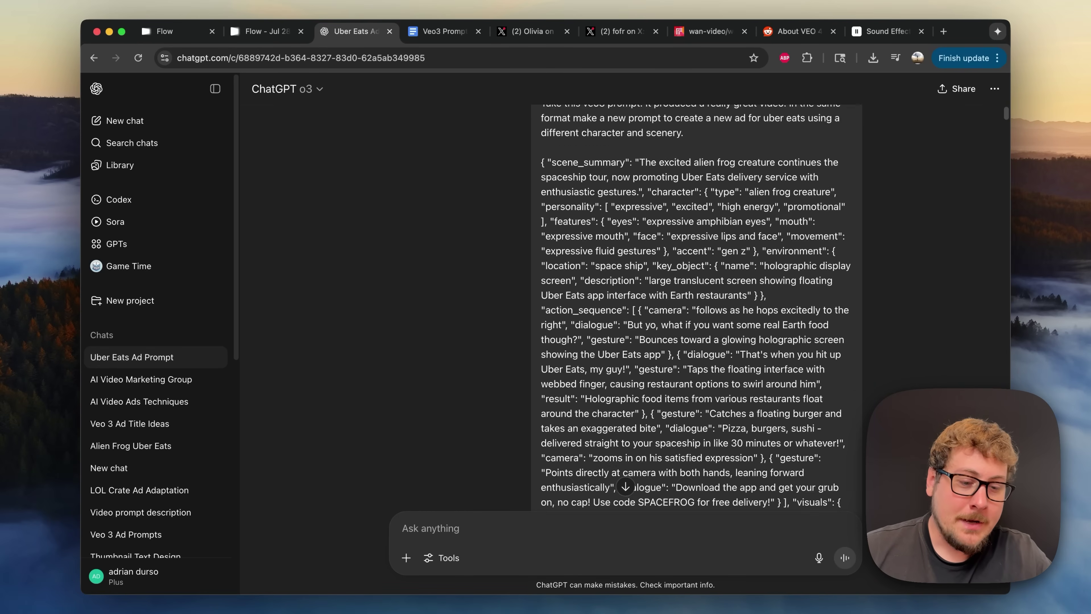
{"action": "scroll", "coordinate": [624, 301], "scroll_direction": "down", "scroll_amount": 20}
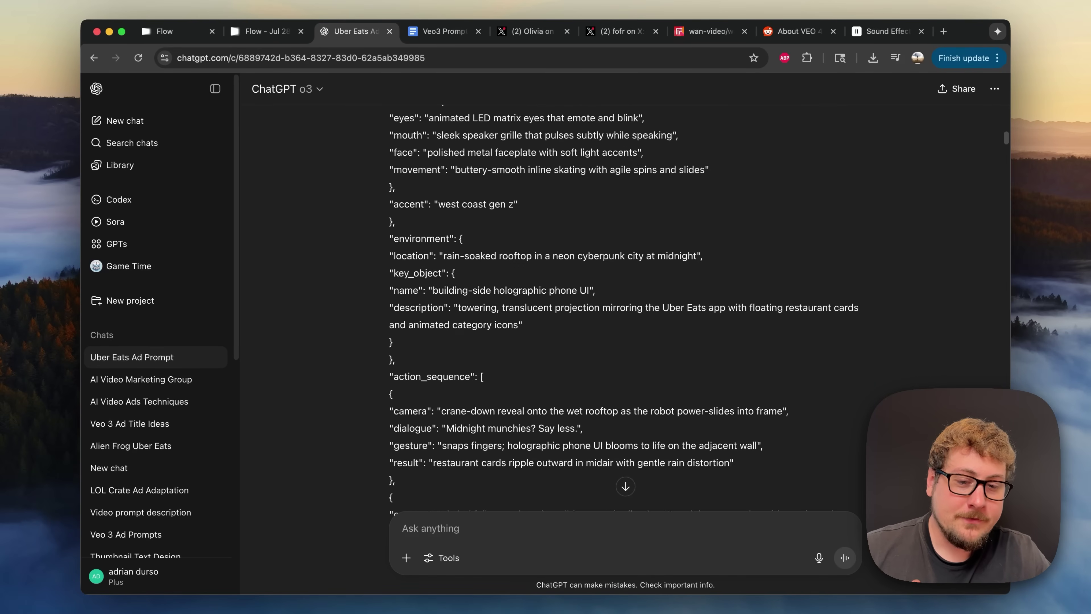
{"action": "scroll", "coordinate": [624, 301], "scroll_direction": "down", "scroll_amount": 10}
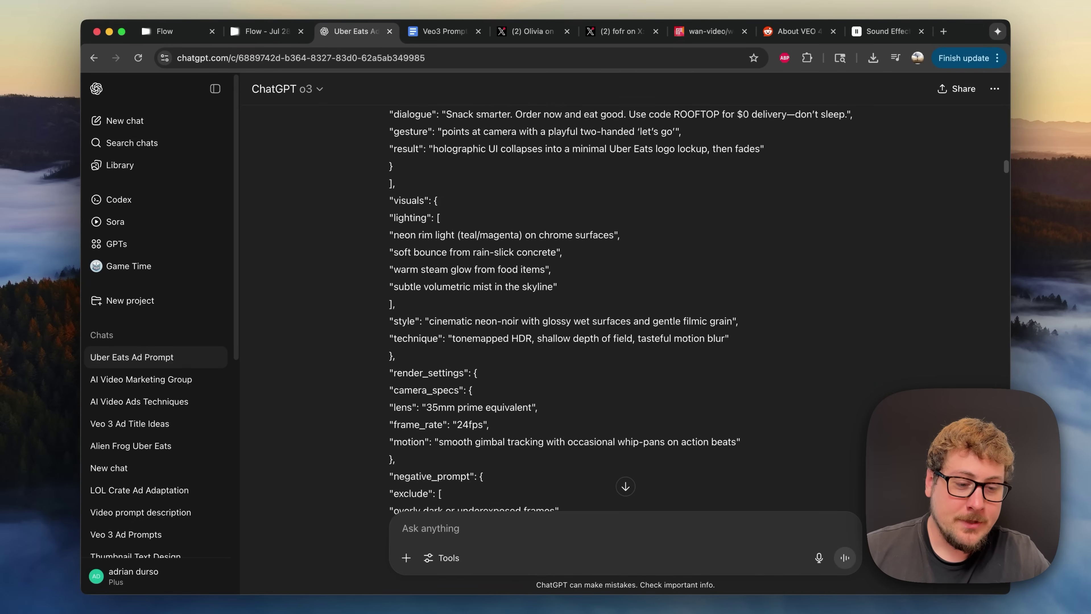
{"action": "scroll", "coordinate": [624, 301], "scroll_direction": "down", "scroll_amount": 2}
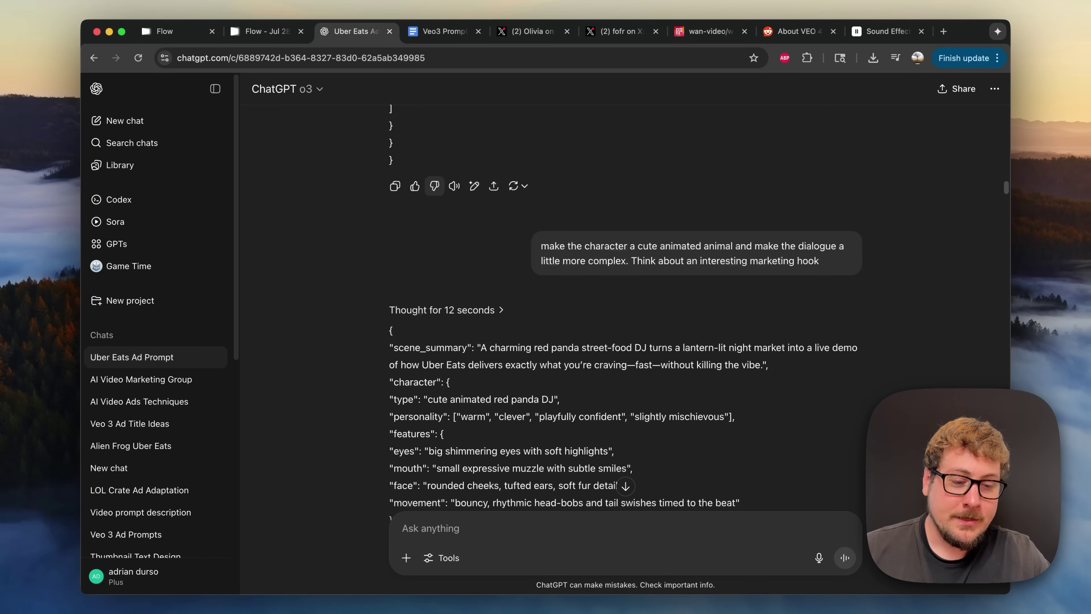
{"action": "scroll", "coordinate": [623, 301], "scroll_direction": "down", "scroll_amount": 6}
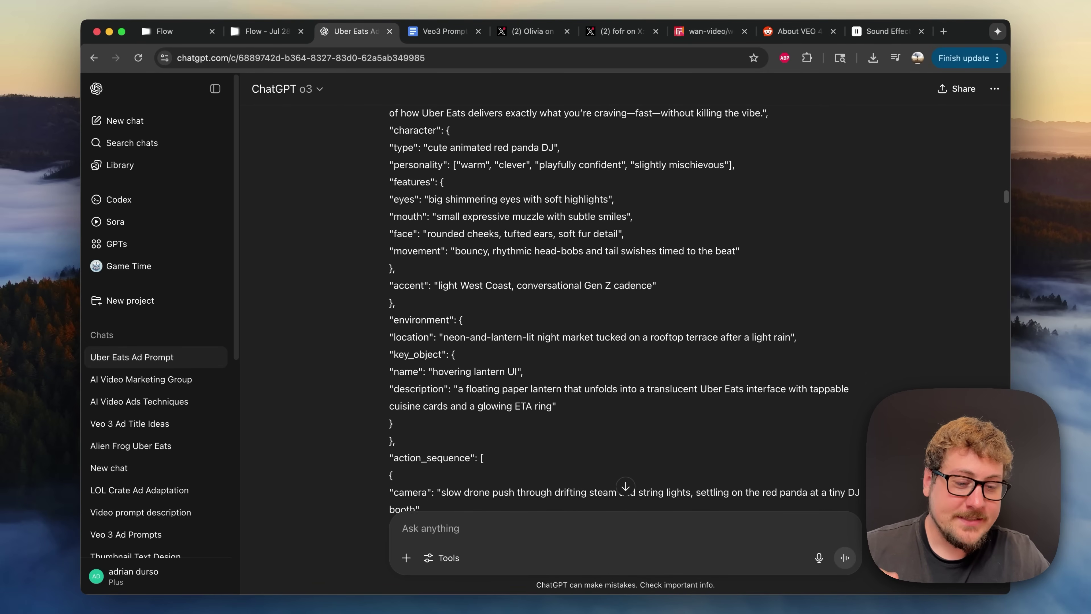
{"action": "scroll", "coordinate": [624, 301], "scroll_direction": "down", "scroll_amount": 10}
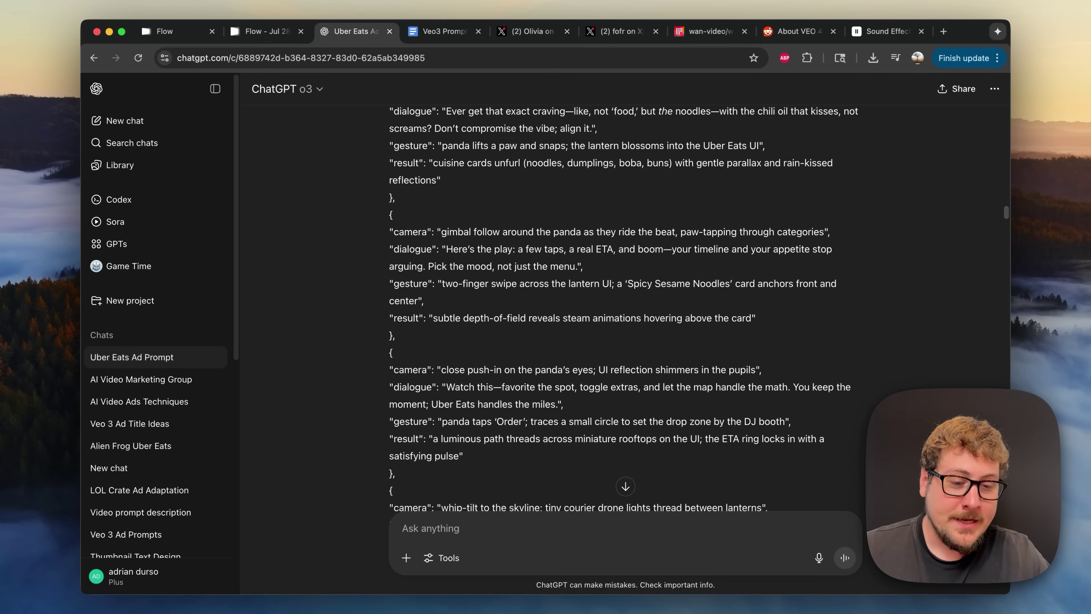
{"action": "scroll", "coordinate": [623, 301], "scroll_direction": "down", "scroll_amount": 15}
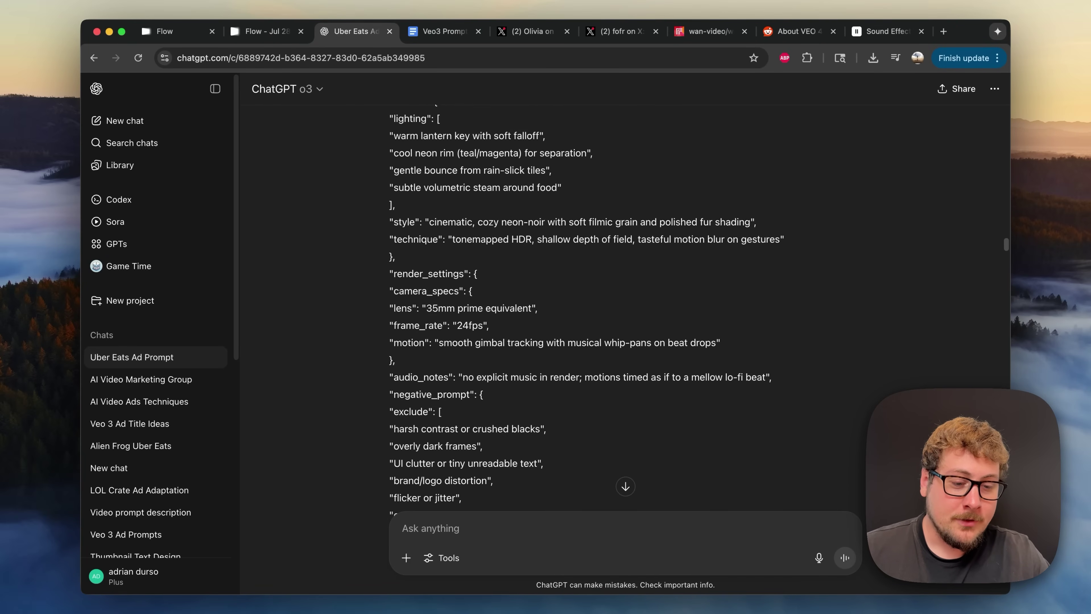
{"action": "scroll", "coordinate": [623, 301], "scroll_direction": "down", "scroll_amount": 13}
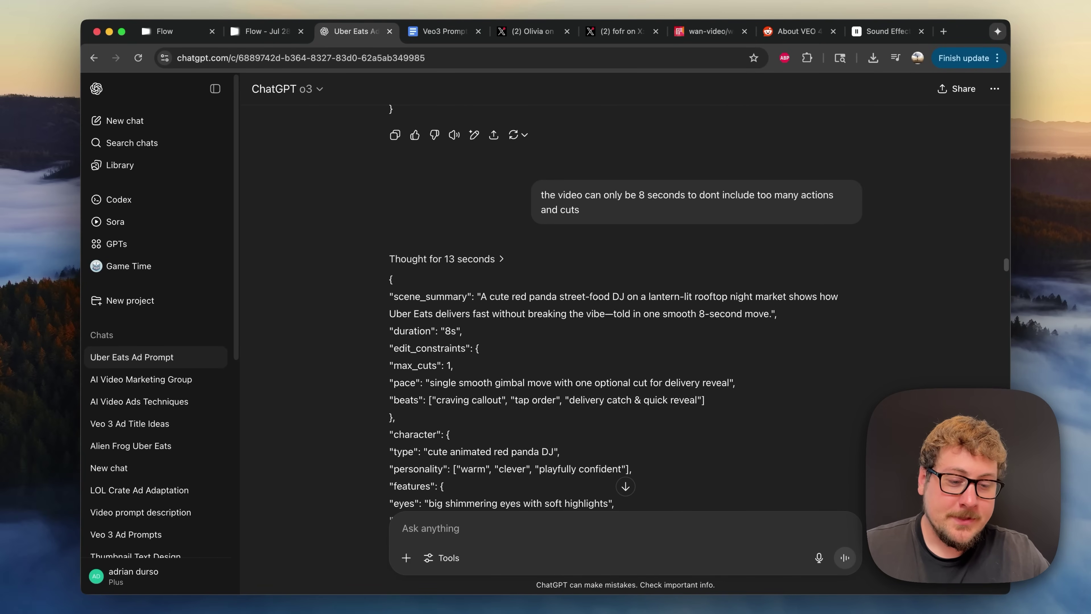
{"action": "scroll", "coordinate": [677, 305], "scroll_direction": "down", "scroll_amount": 5}
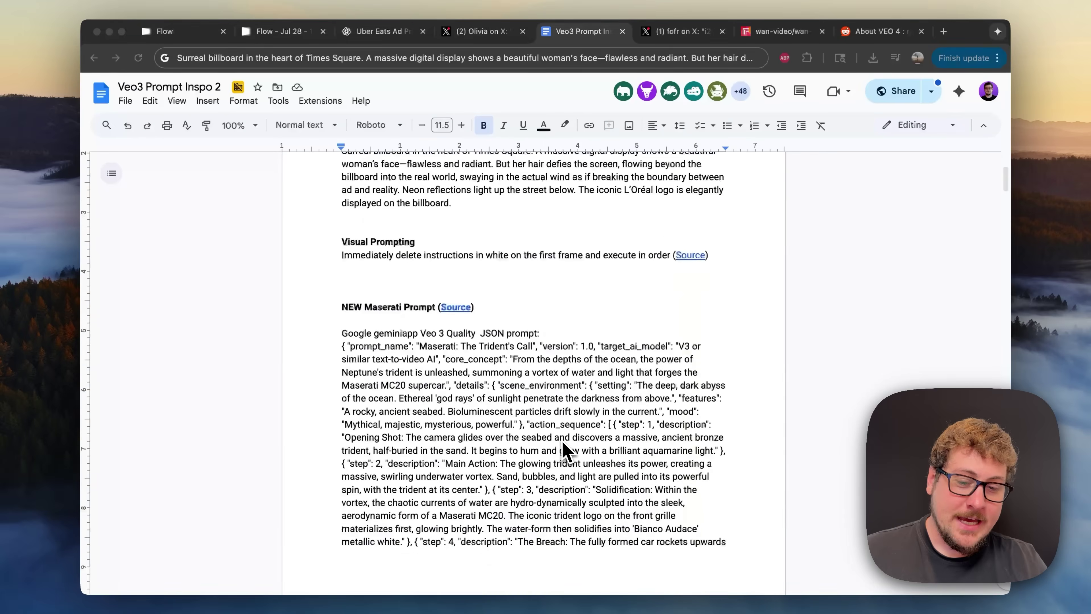
{"action": "scroll", "coordinate": [564, 450], "scroll_direction": "down", "scroll_amount": 20}
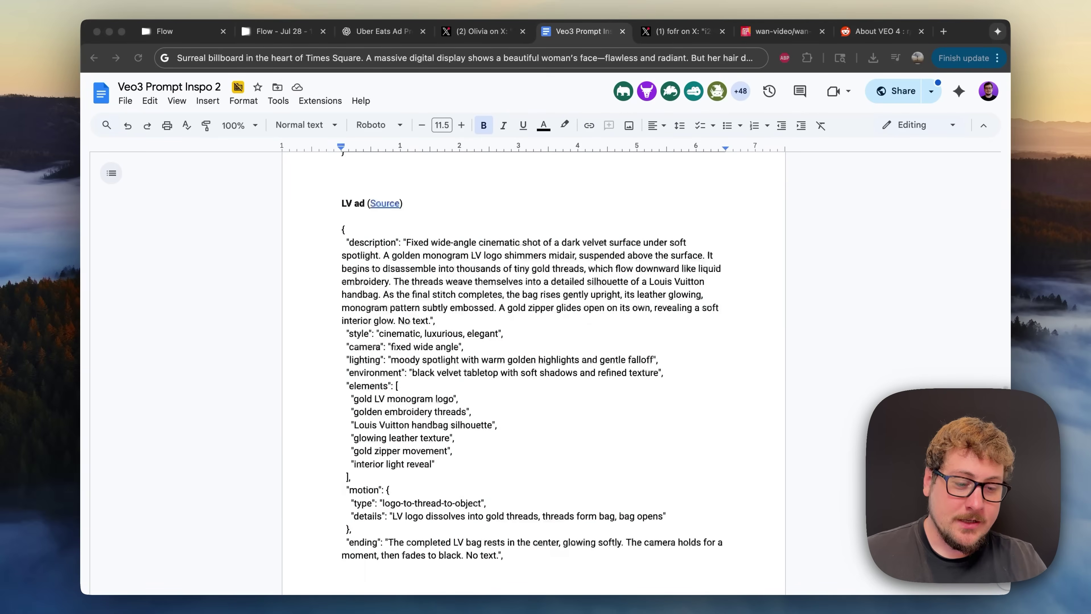
{"action": "scroll", "coordinate": [534, 366], "scroll_direction": "down", "scroll_amount": 5}
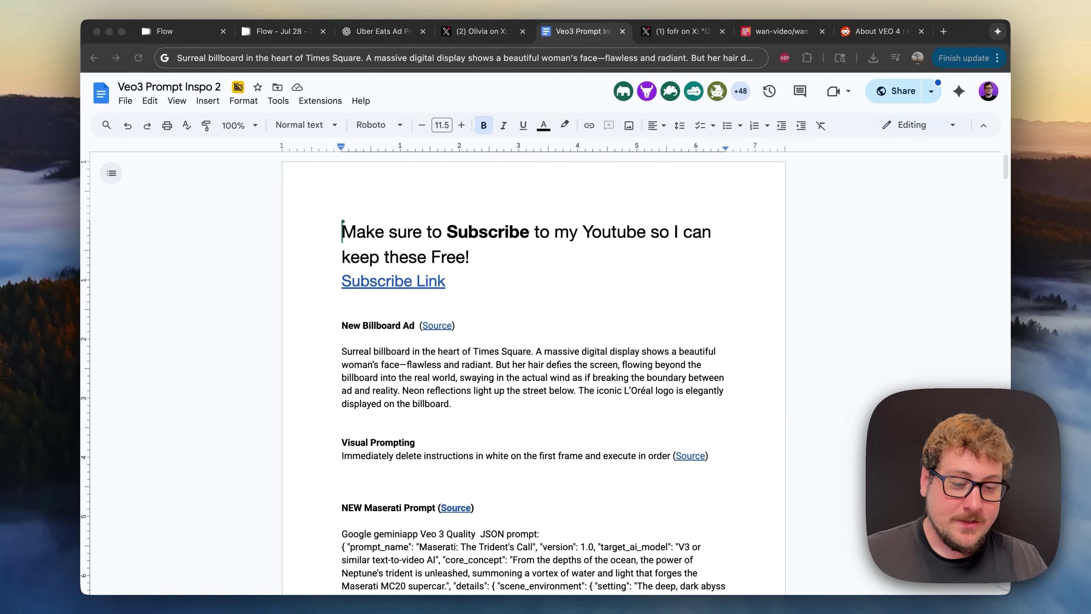
Bring the Alien Walking Scenario prompt into view, then switch to the X billboard post
{"action": "left_click", "coordinate": [835, 413]}
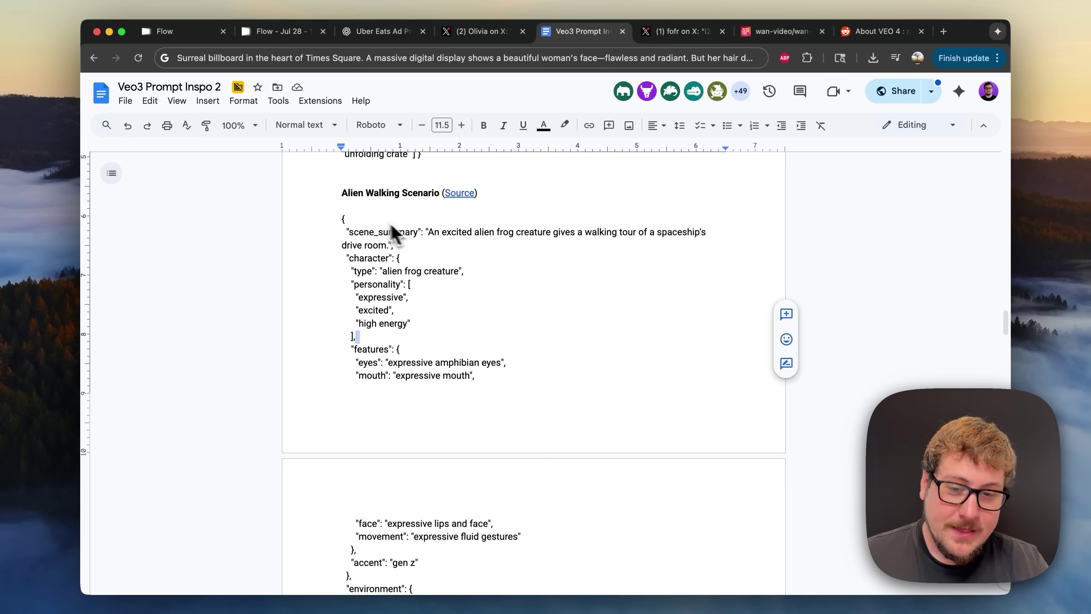
{"action": "scroll", "coordinate": [431, 317], "scroll_direction": "down", "scroll_amount": 15}
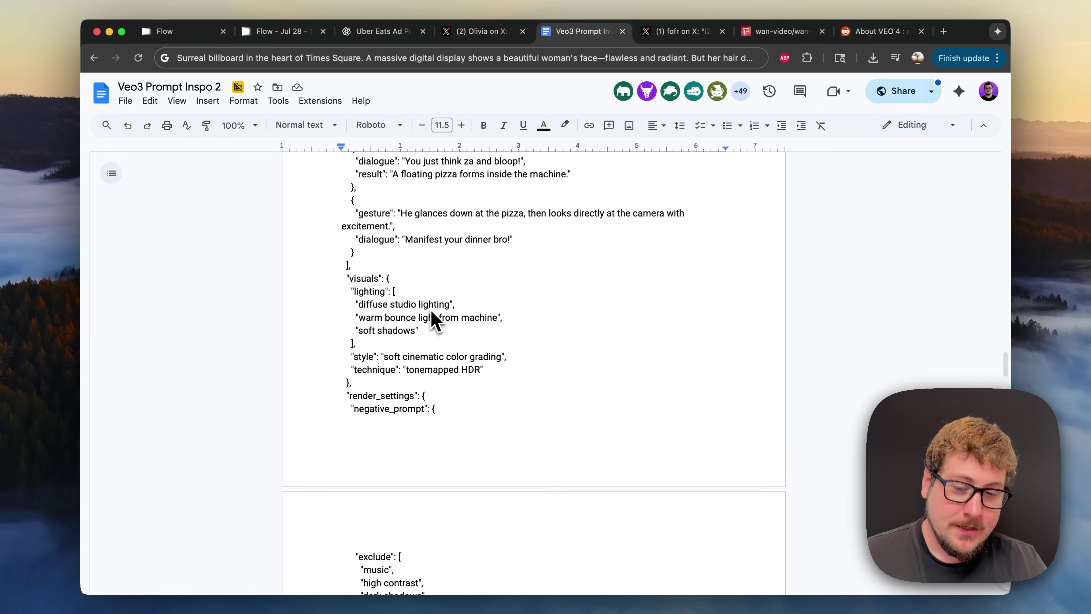
{"action": "key", "text": "shift+Right"}
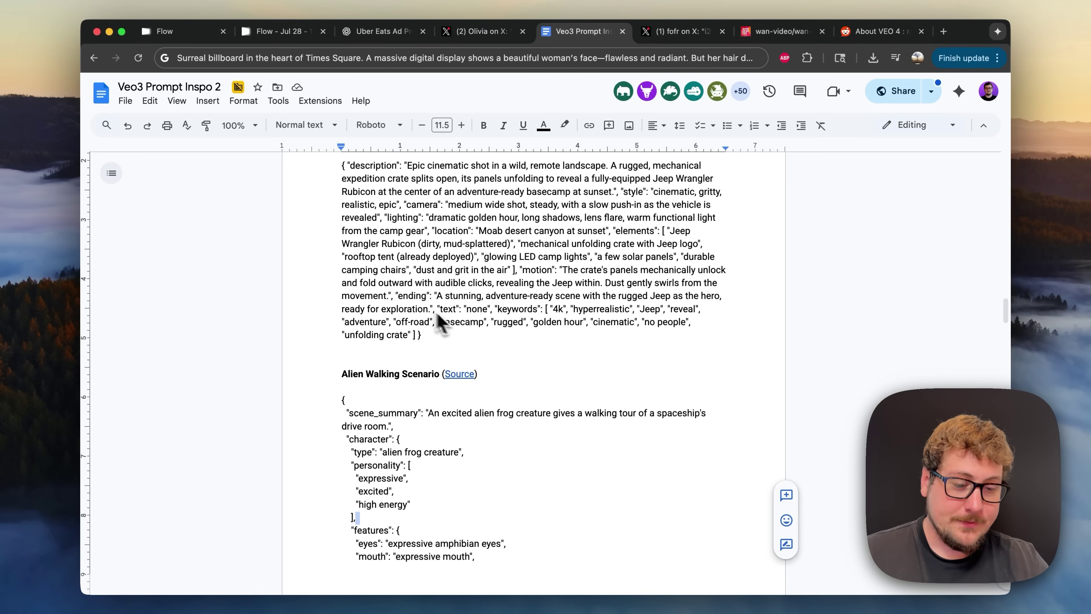
{"action": "key", "text": "ctrl+shift+Tab"}
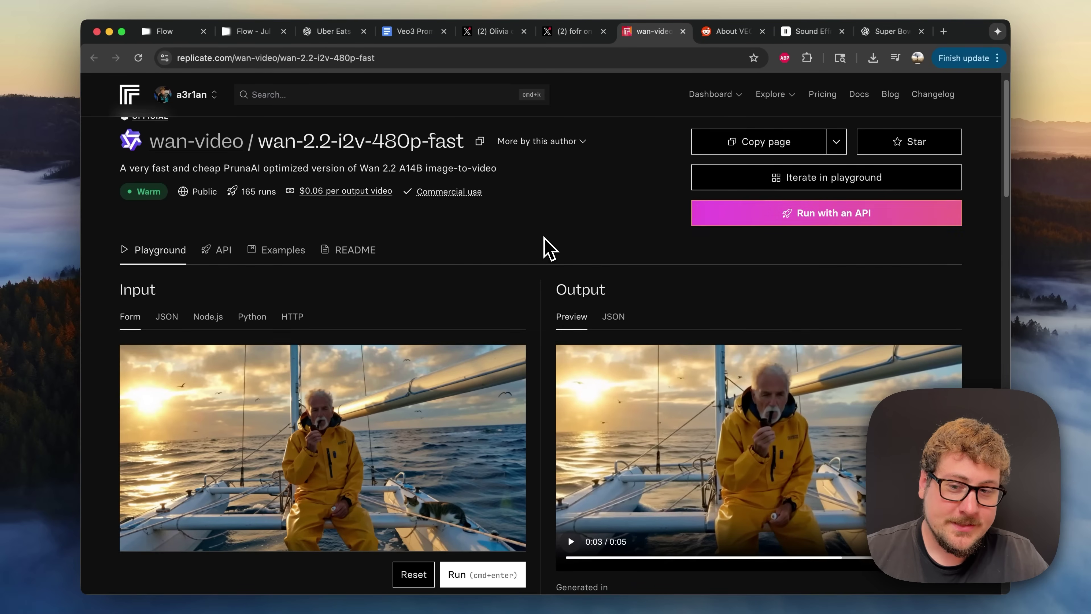
{"action": "scroll", "coordinate": [549, 245], "scroll_direction": "down", "scroll_amount": 2}
{"action": "scroll", "coordinate": [545, 239], "scroll_direction": "down", "scroll_amount": 1}
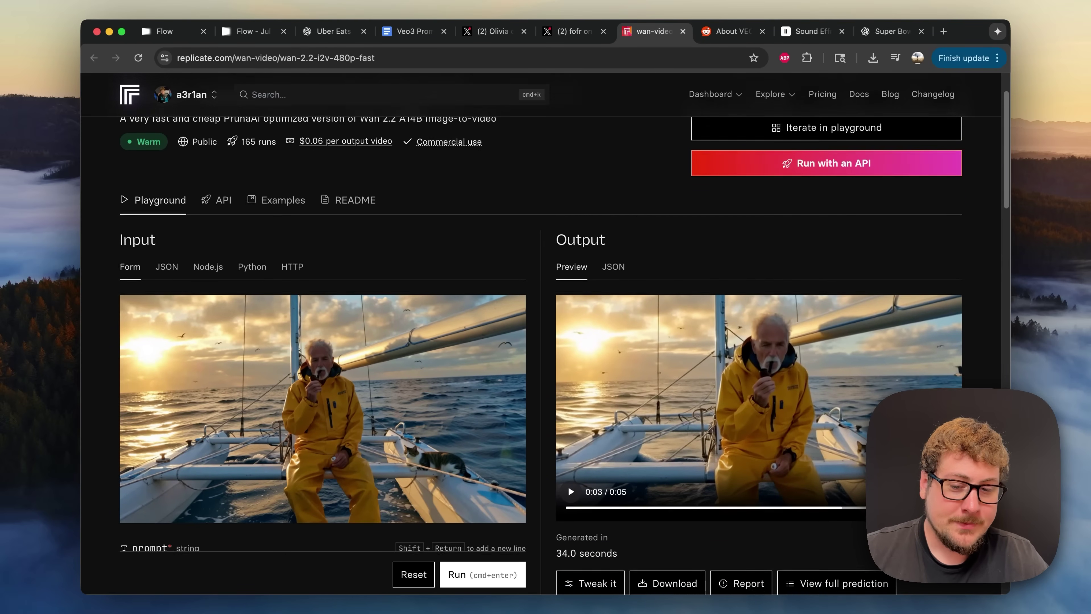
{"action": "scroll", "coordinate": [528, 250], "scroll_direction": "down", "scroll_amount": 3}
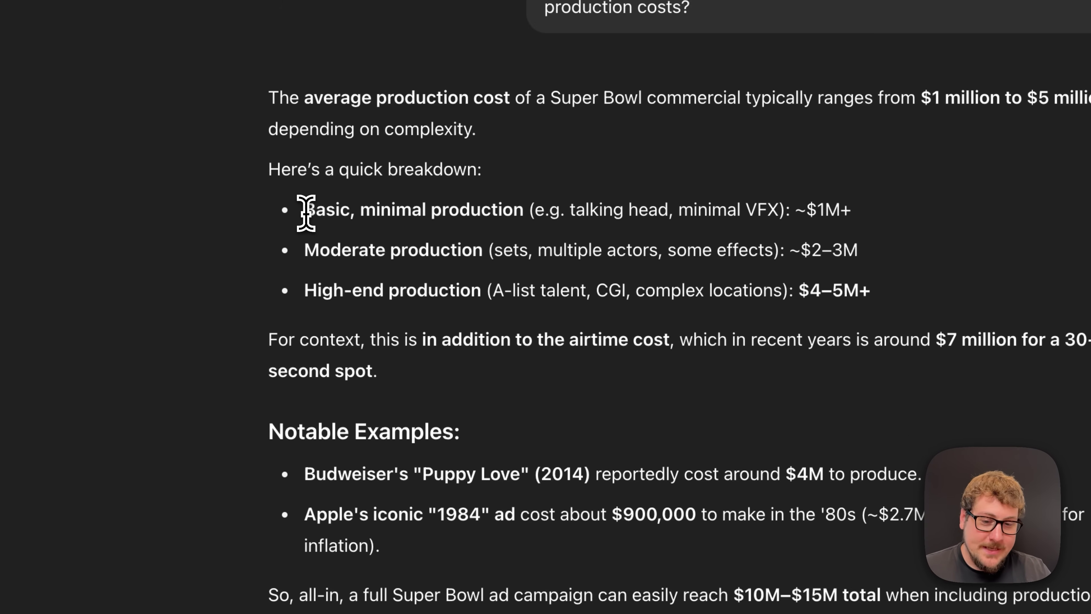
{"action": "left_click_drag", "start_coordinate": [408, 254], "coordinate": [529, 255]}
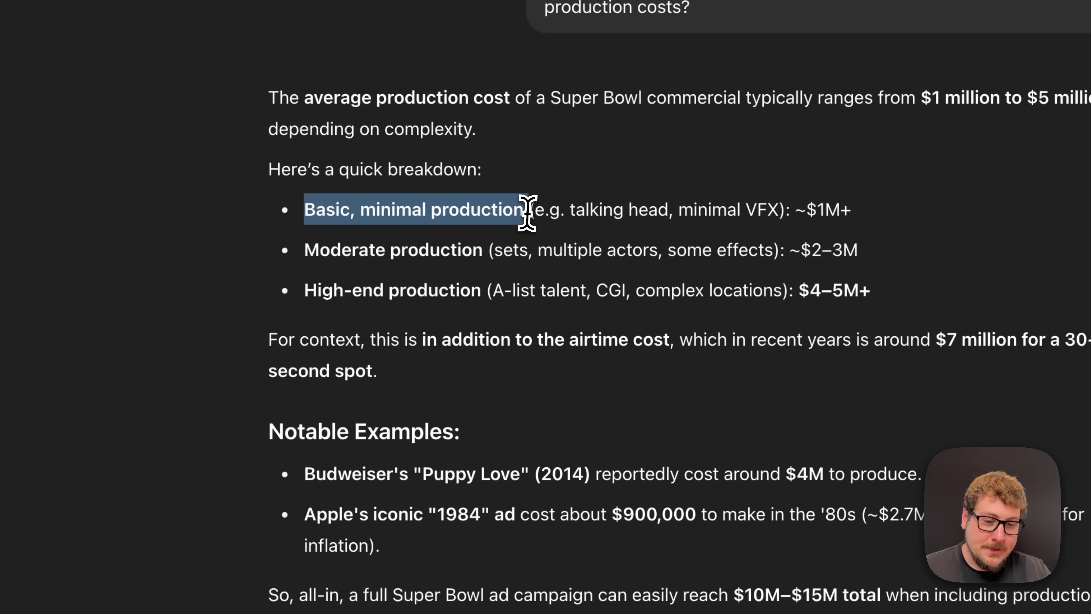
{"action": "left_click_drag", "start_coordinate": [527, 213], "coordinate": [841, 206]}
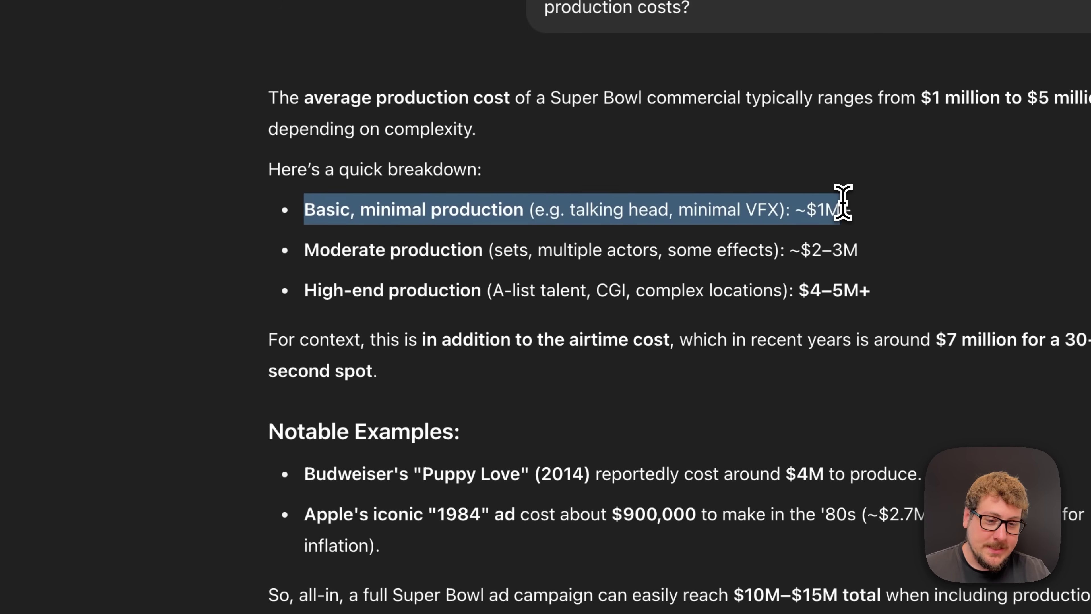
{"action": "left_click", "coordinate": [455, 265]}
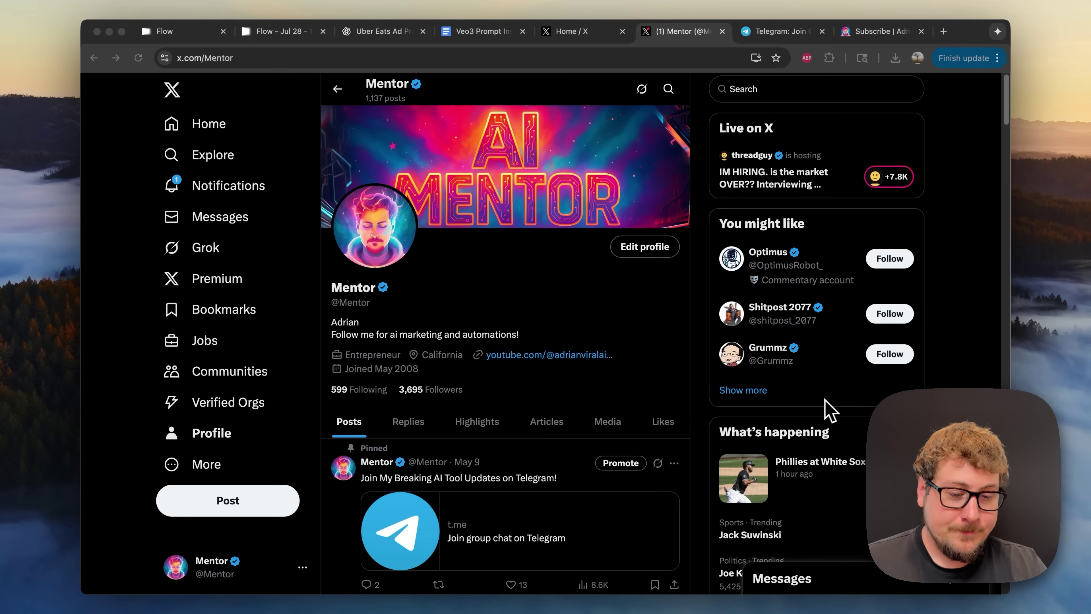
Visit the Breaking AI Tool Updates Telegram page, then the newsletter subscribe page
{"action": "left_click", "coordinate": [566, 317]}
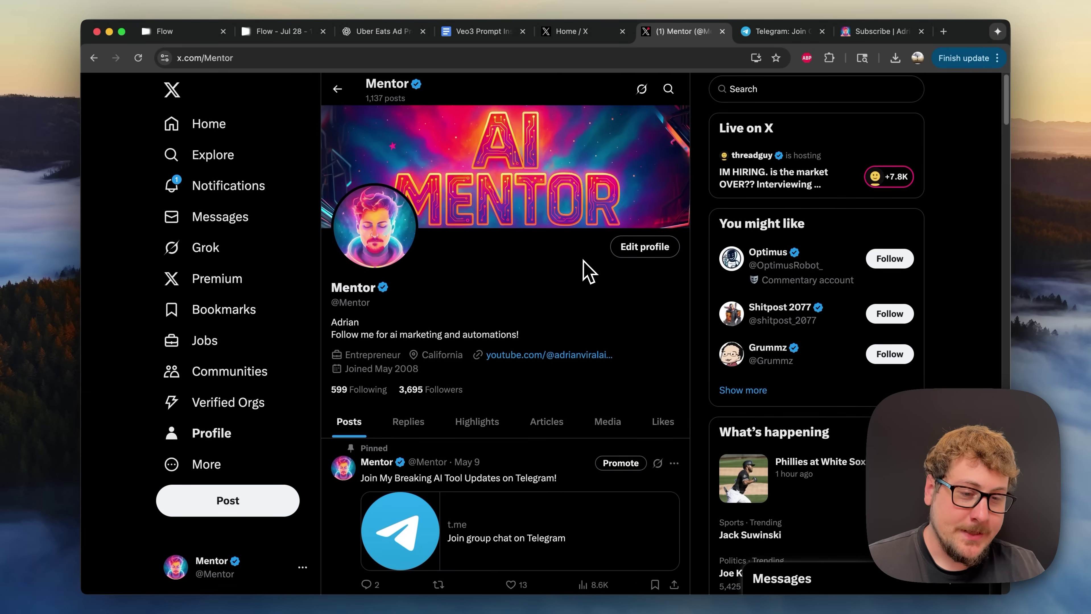
{"action": "left_click", "coordinate": [774, 34]}
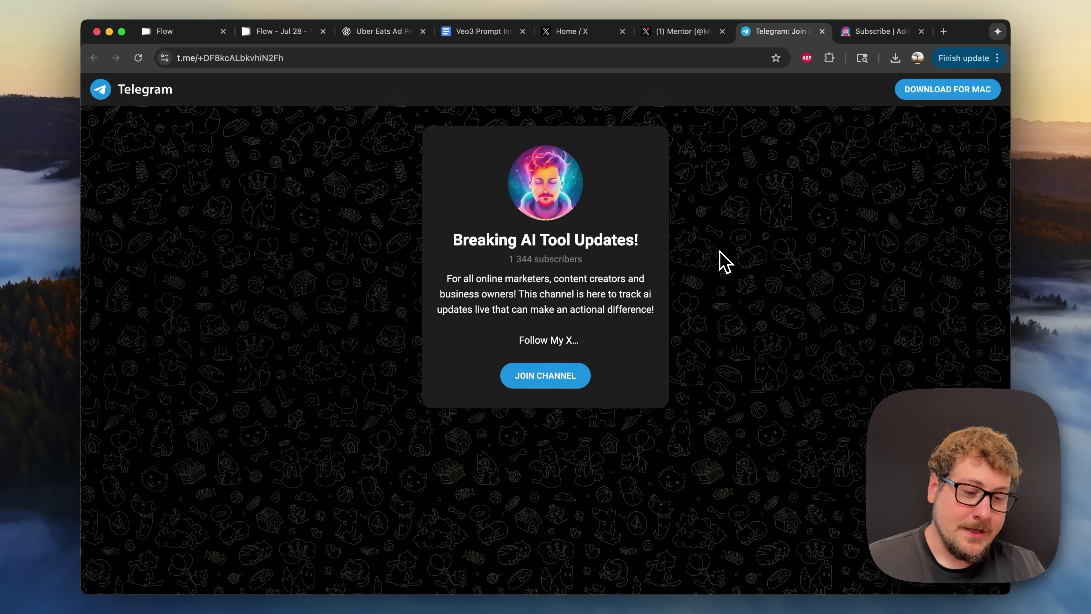
{"action": "left_click", "coordinate": [861, 33]}
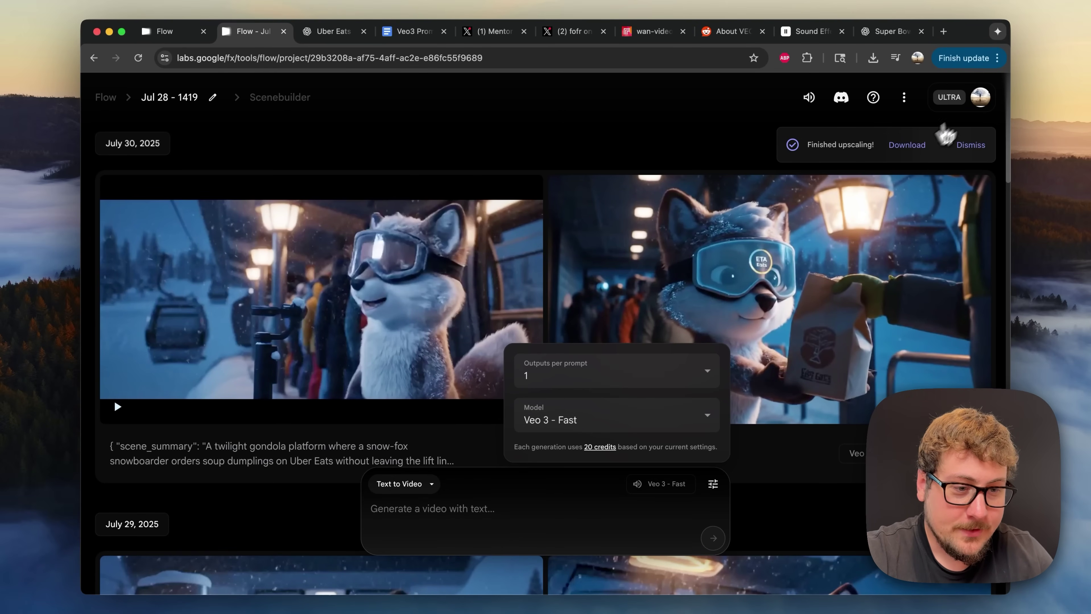
Check the signed-in Google account and the Veo 3 - Fast outputs-per-prompt settings
{"action": "left_click", "coordinate": [979, 99]}
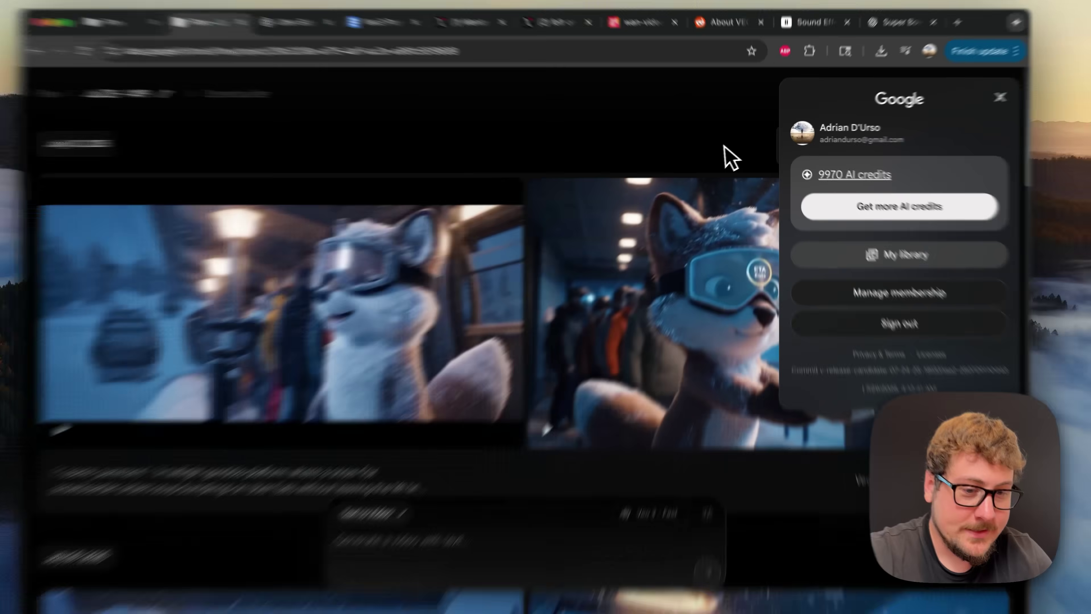
{"action": "left_click", "coordinate": [731, 159]}
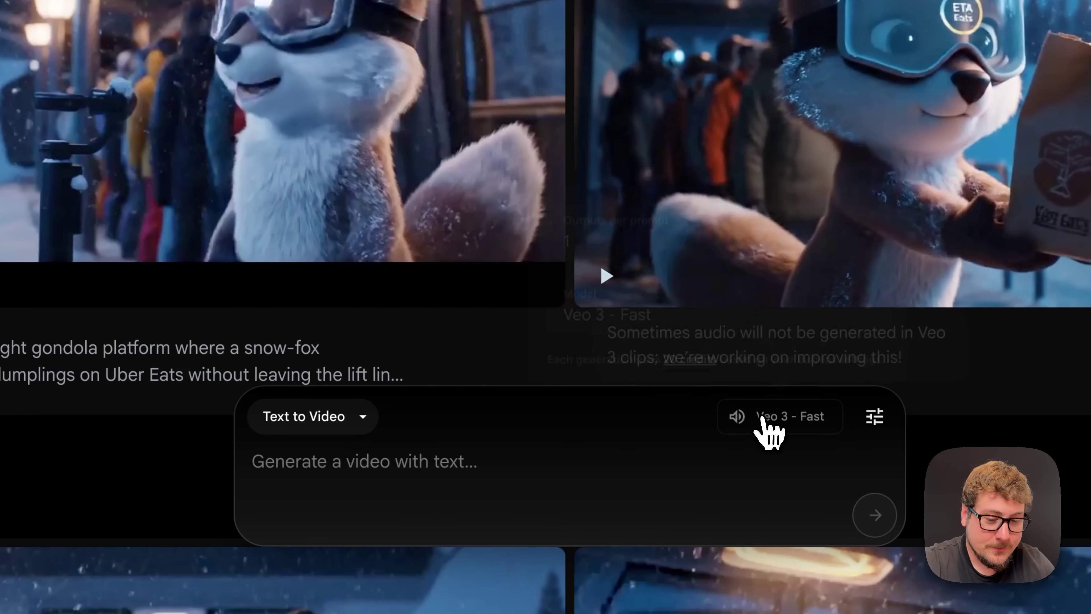
{"action": "left_click", "coordinate": [637, 515]}
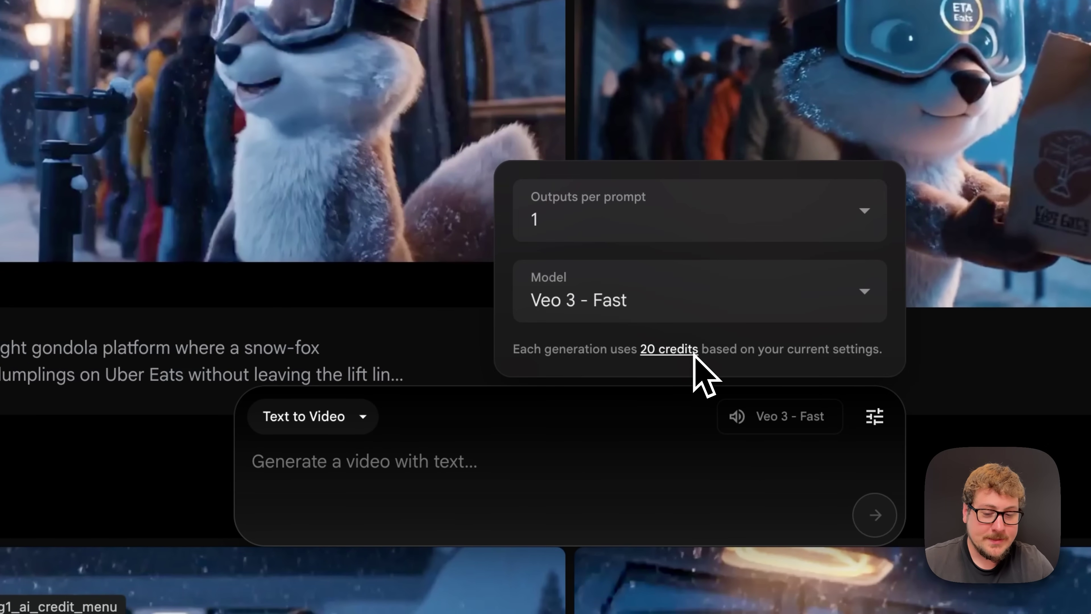
{"action": "left_click", "coordinate": [409, 462]}
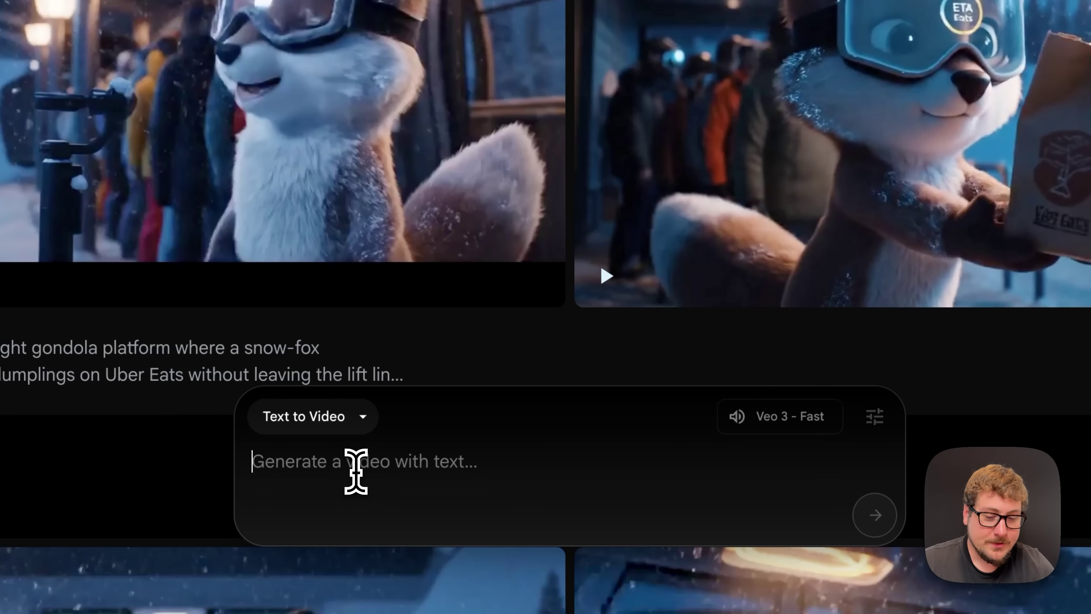
Look over the Text to Video generation modes, then return to the Uber Eats prompt chat
{"action": "left_click", "coordinate": [348, 420]}
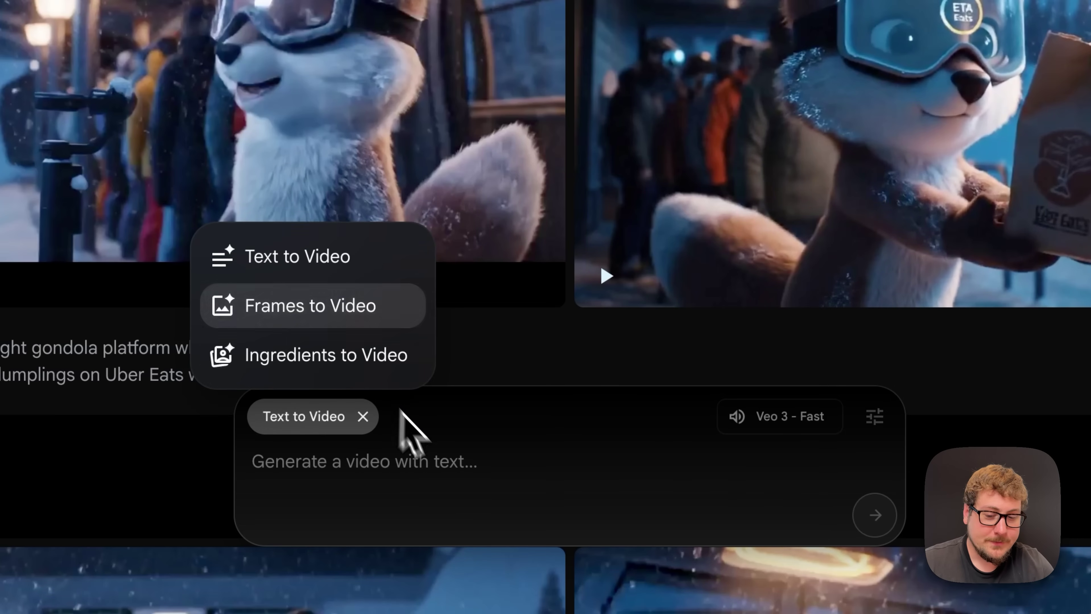
{"action": "left_click", "coordinate": [434, 462]}
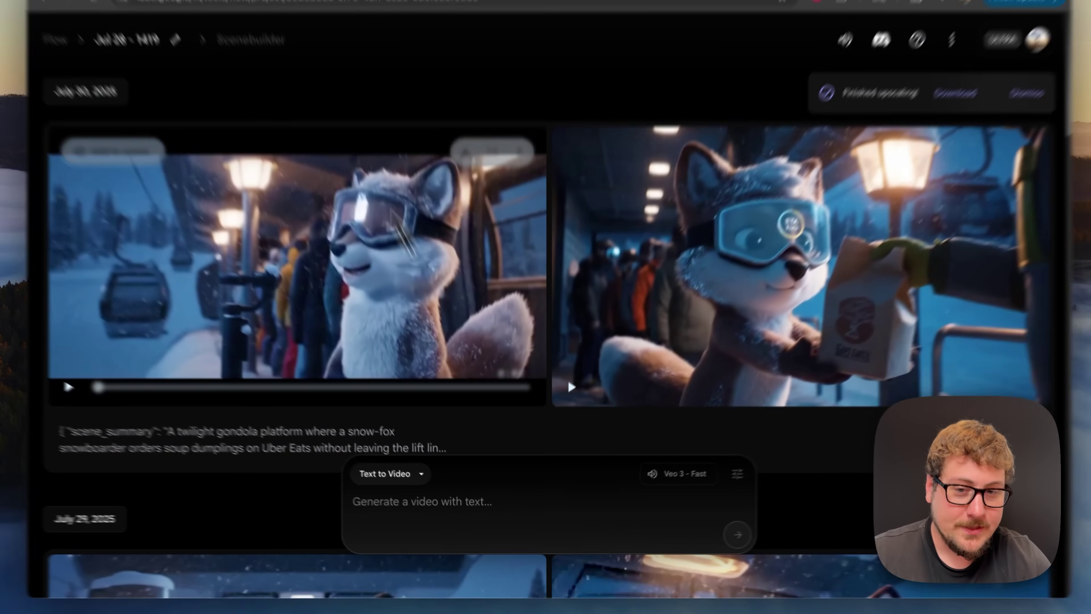
{"action": "left_click", "coordinate": [338, 39]}
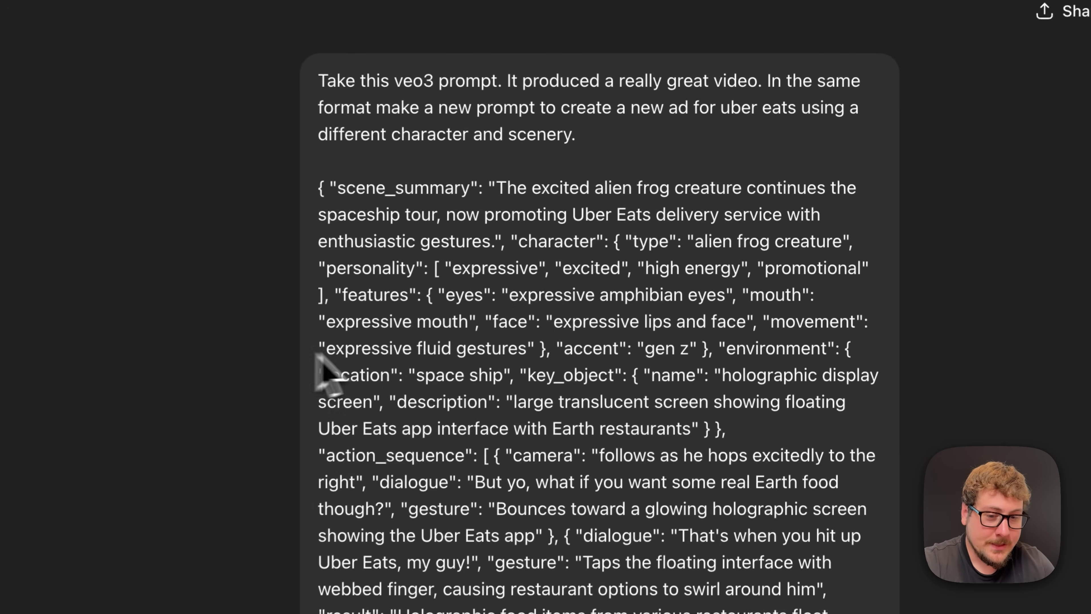
Highlight the original request's opening paragraph and begin scrolling through the replies
{"action": "triple_click", "coordinate": [504, 122]}
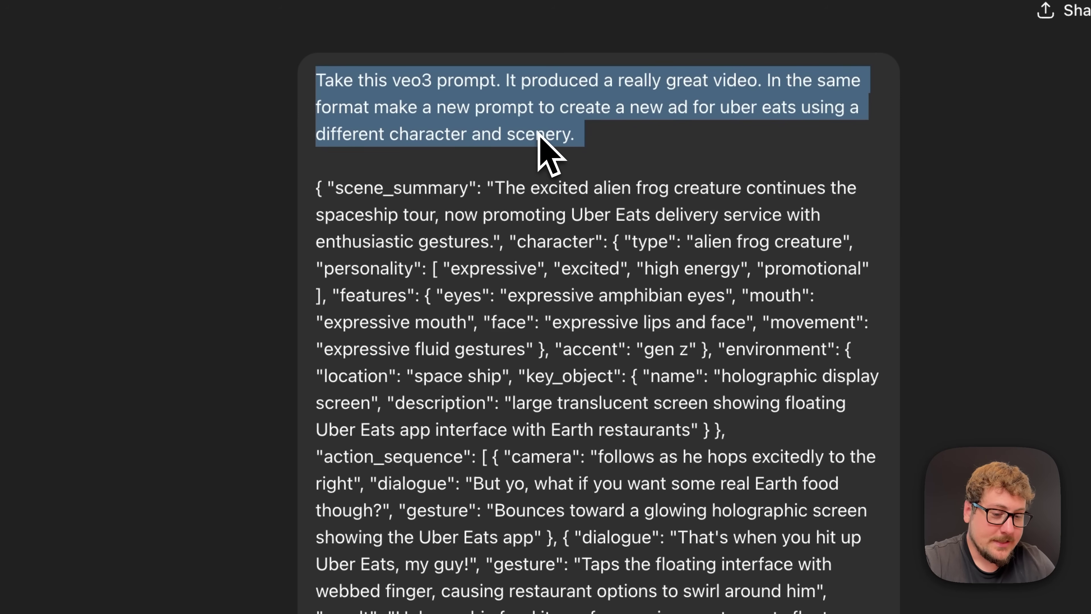
{"action": "left_click", "coordinate": [608, 138]}
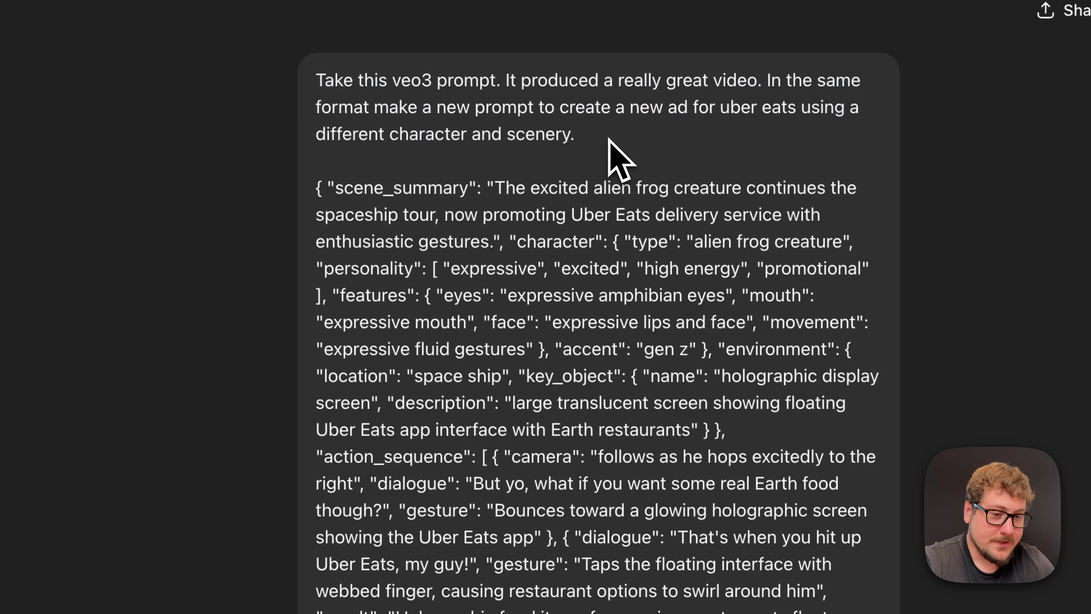
{"action": "scroll", "coordinate": [548, 329], "scroll_direction": "down", "scroll_amount": 1}
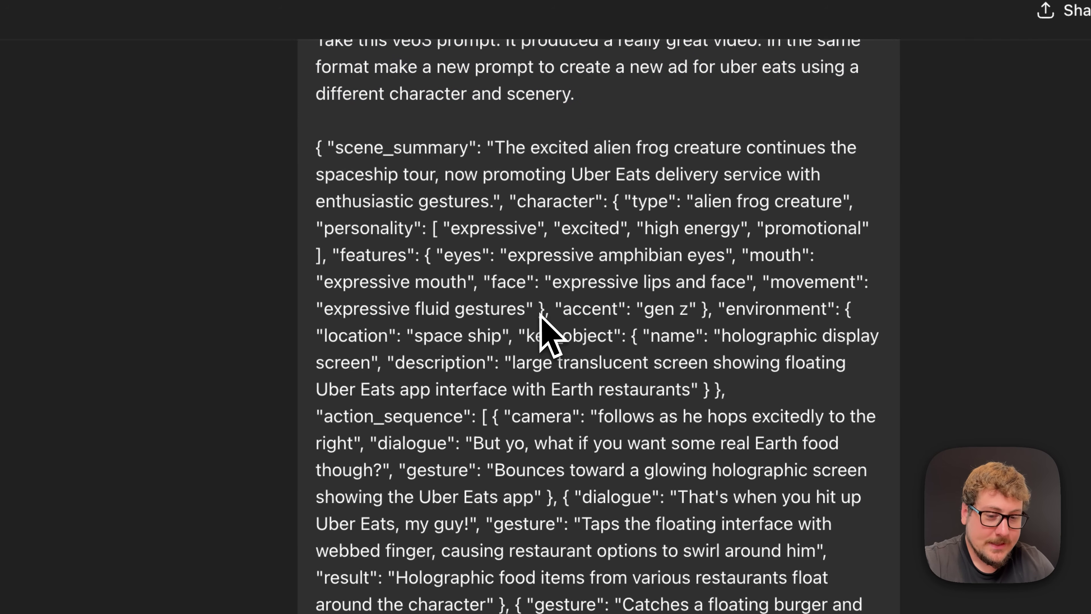
{"action": "scroll", "coordinate": [540, 480], "scroll_direction": "down", "scroll_amount": 5}
{"action": "scroll", "coordinate": [540, 479], "scroll_direction": "down", "scroll_amount": 15}
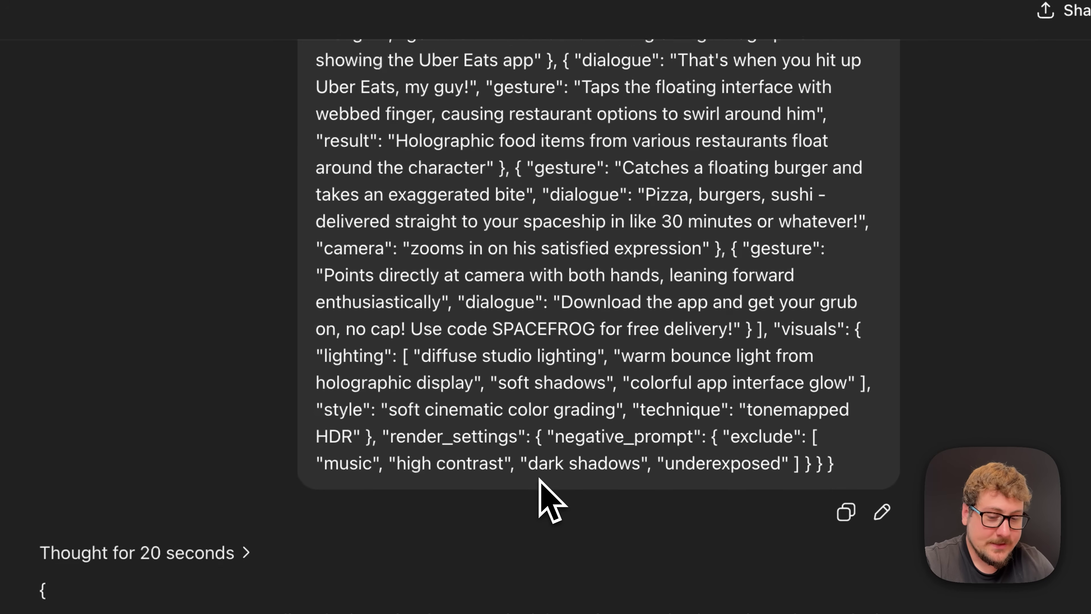
{"action": "scroll", "coordinate": [540, 479], "scroll_direction": "down", "scroll_amount": 20}
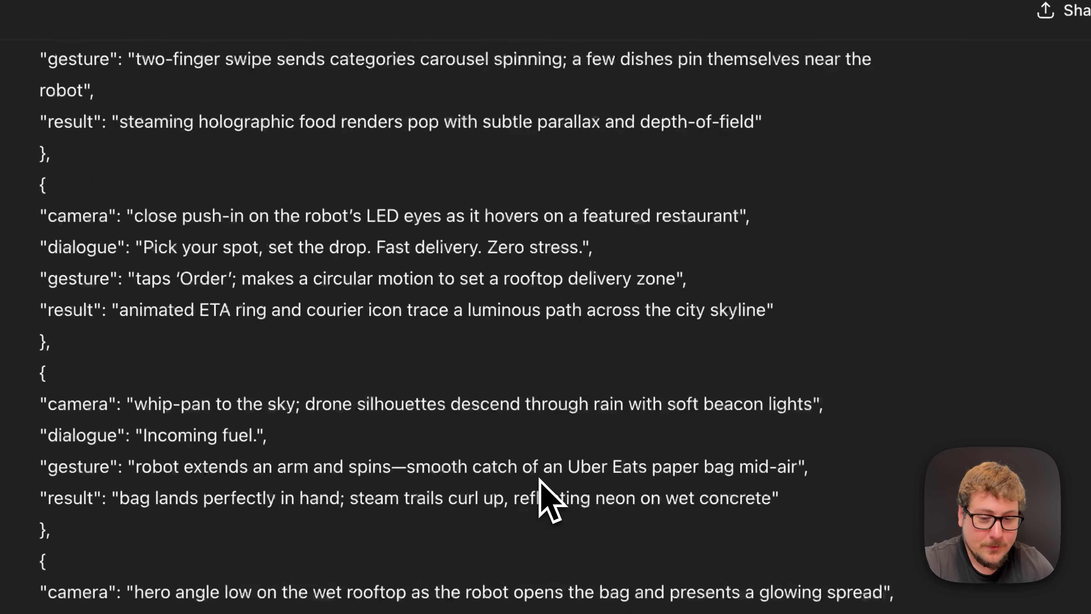
{"action": "scroll", "coordinate": [540, 479], "scroll_direction": "down", "scroll_amount": 12}
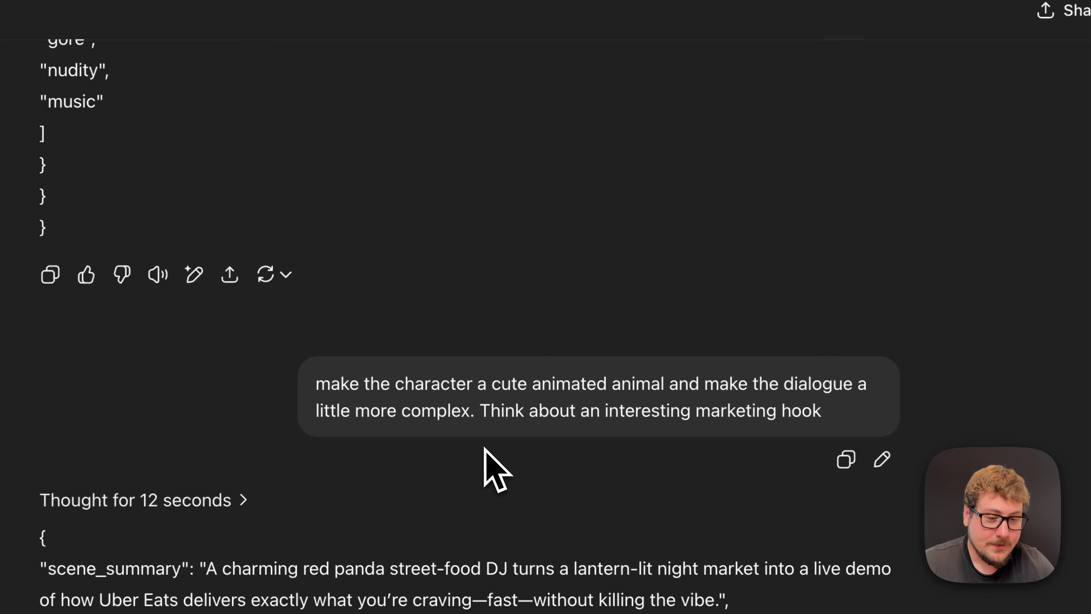
Scroll through the prompt revisions down to the final snow-fox gondola-platform JSON prompt
{"action": "scroll", "coordinate": [485, 452], "scroll_direction": "down", "scroll_amount": 1}
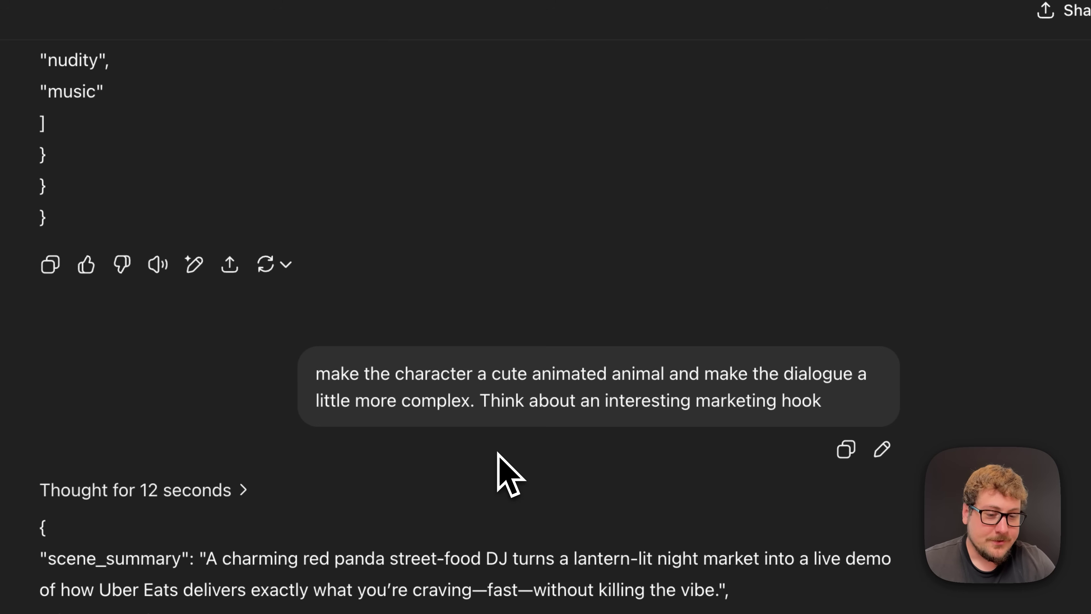
{"action": "scroll", "coordinate": [498, 452], "scroll_direction": "down", "scroll_amount": 1}
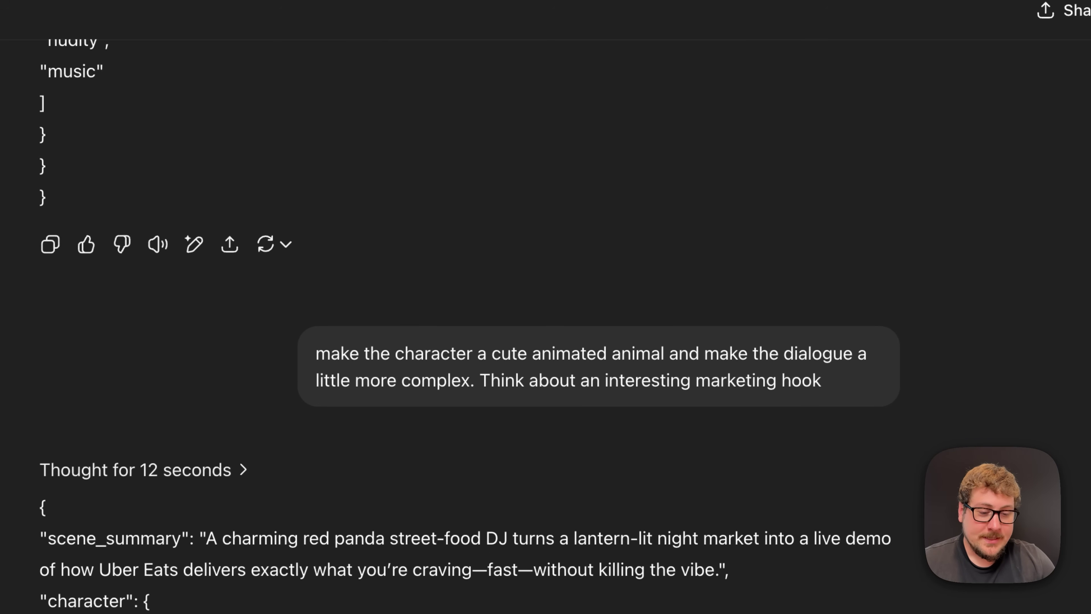
{"action": "scroll", "coordinate": [474, 327], "scroll_direction": "down", "scroll_amount": 20}
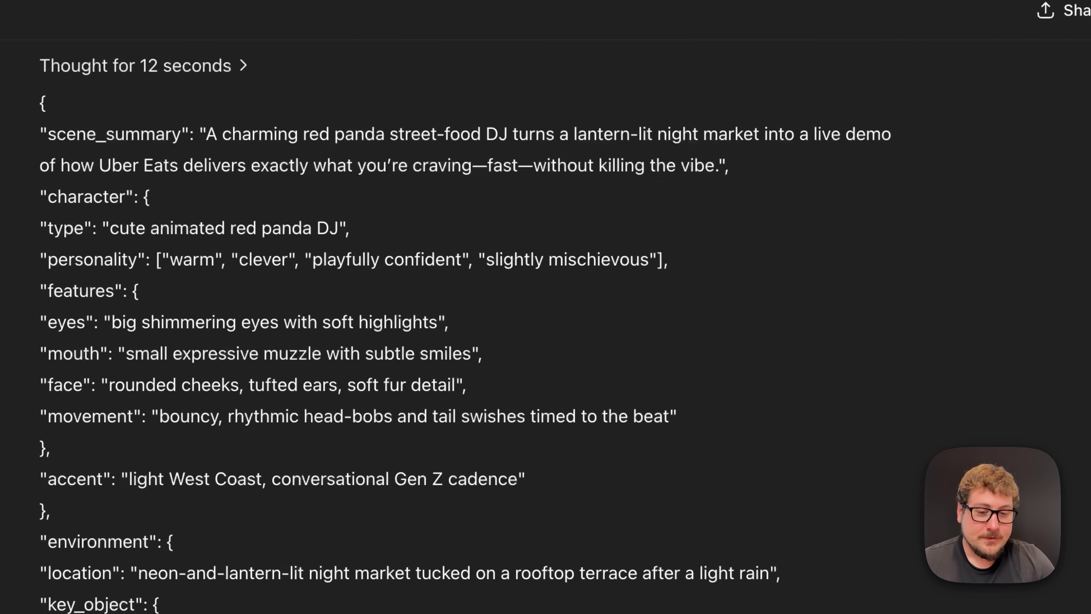
{"action": "scroll", "coordinate": [499, 465], "scroll_direction": "down", "scroll_amount": 20}
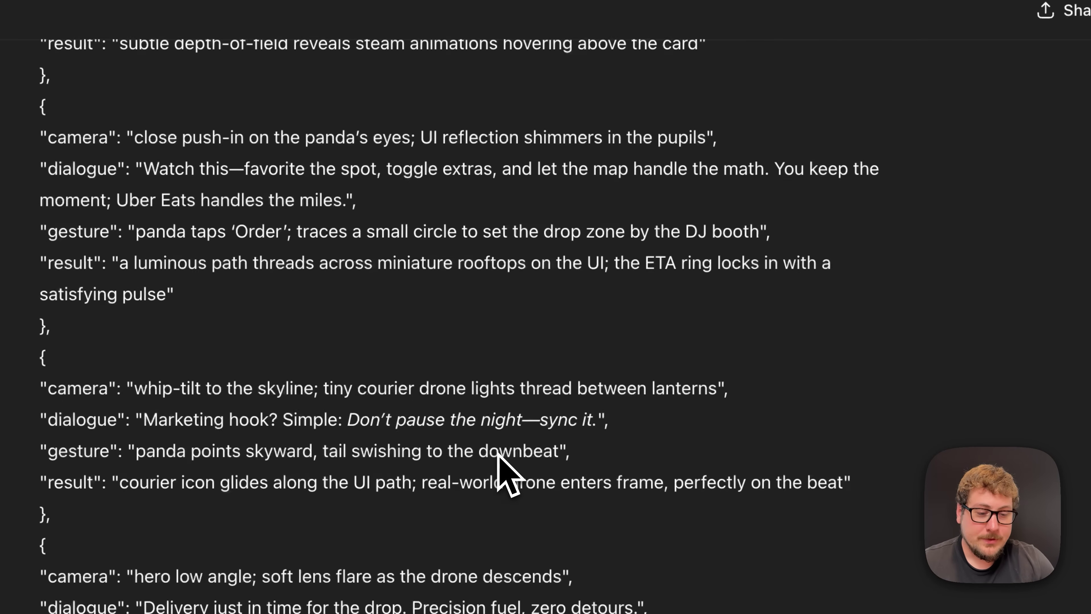
{"action": "scroll", "coordinate": [499, 460], "scroll_direction": "down", "scroll_amount": 16}
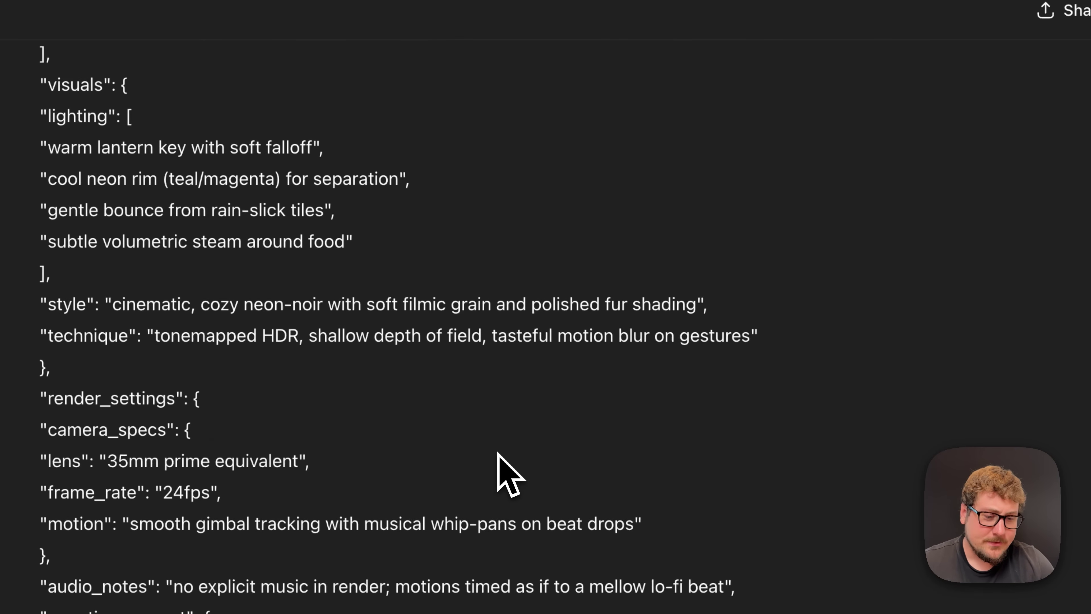
{"action": "scroll", "coordinate": [499, 469], "scroll_direction": "down", "scroll_amount": 13}
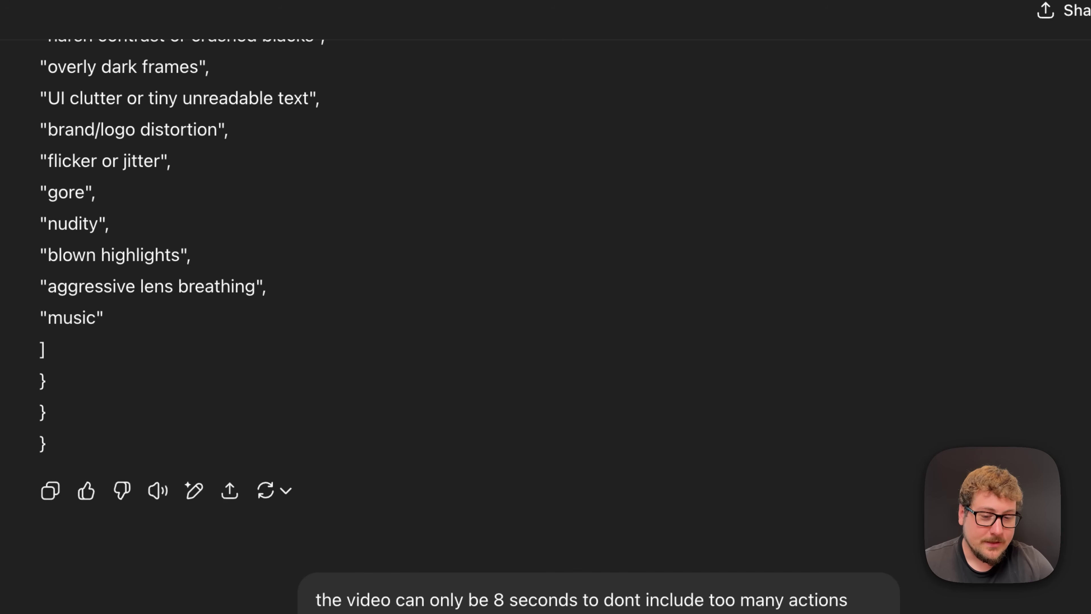
{"action": "scroll", "coordinate": [498, 453], "scroll_direction": "down", "scroll_amount": 2}
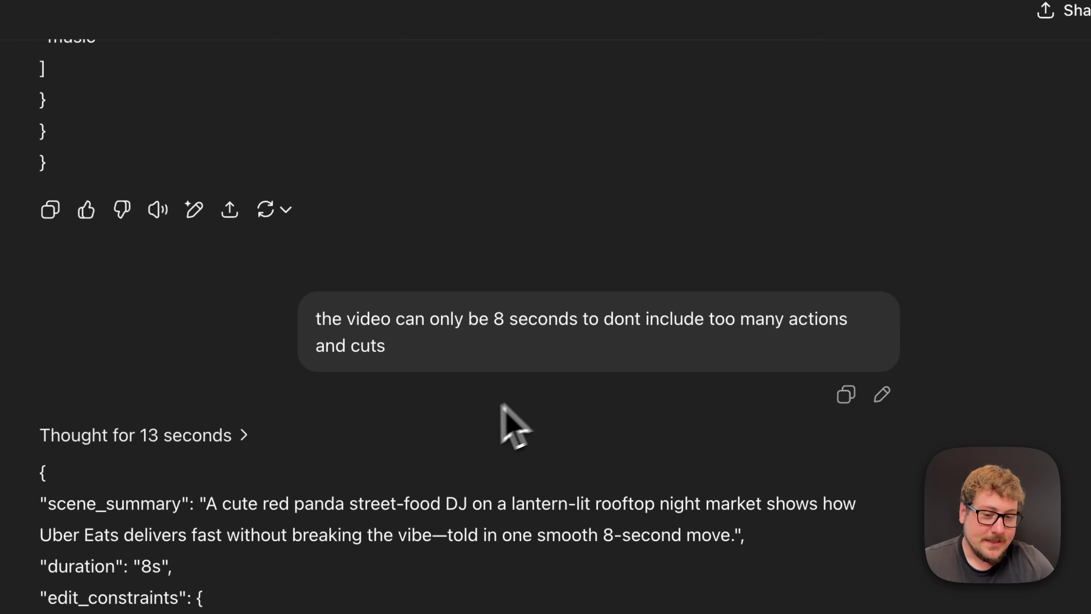
{"action": "scroll", "coordinate": [455, 426], "scroll_direction": "down", "scroll_amount": 2}
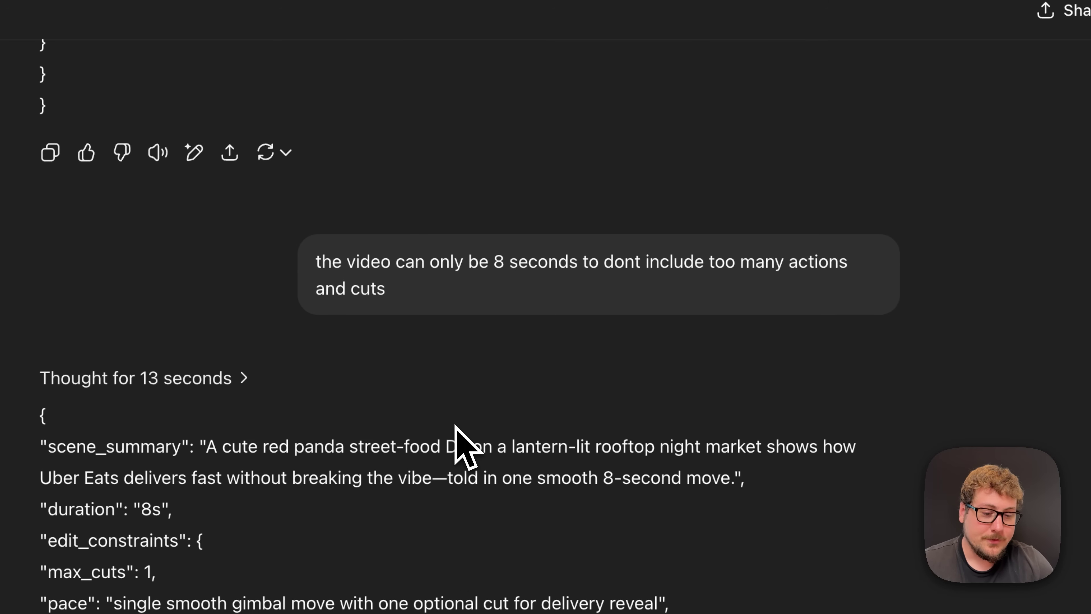
{"action": "scroll", "coordinate": [455, 425], "scroll_direction": "down", "scroll_amount": 15}
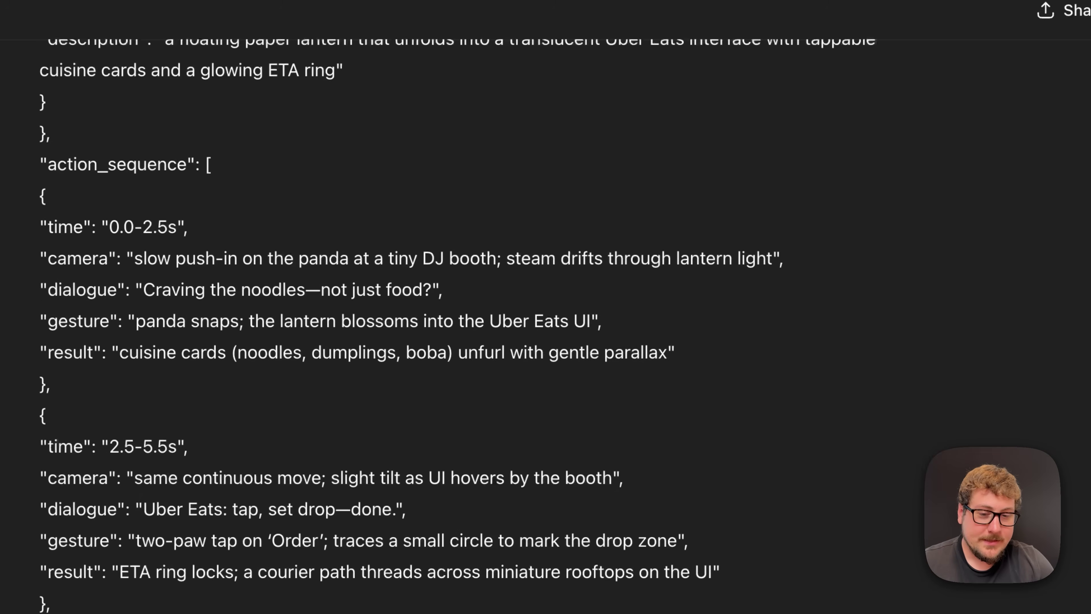
{"action": "scroll", "coordinate": [455, 427], "scroll_direction": "down", "scroll_amount": 20}
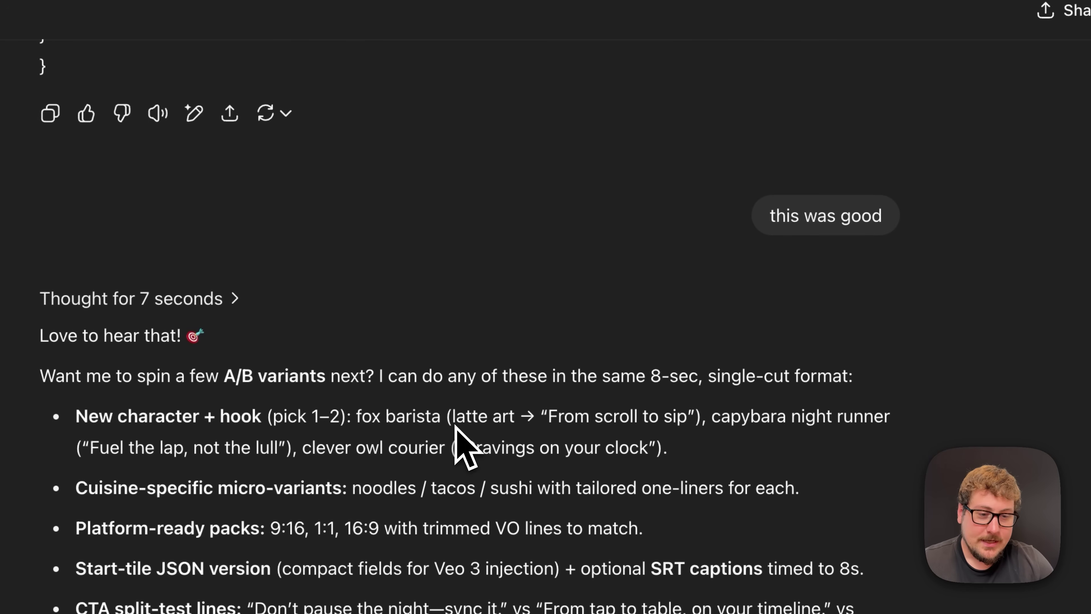
{"action": "scroll", "coordinate": [573, 385], "scroll_direction": "down", "scroll_amount": 10}
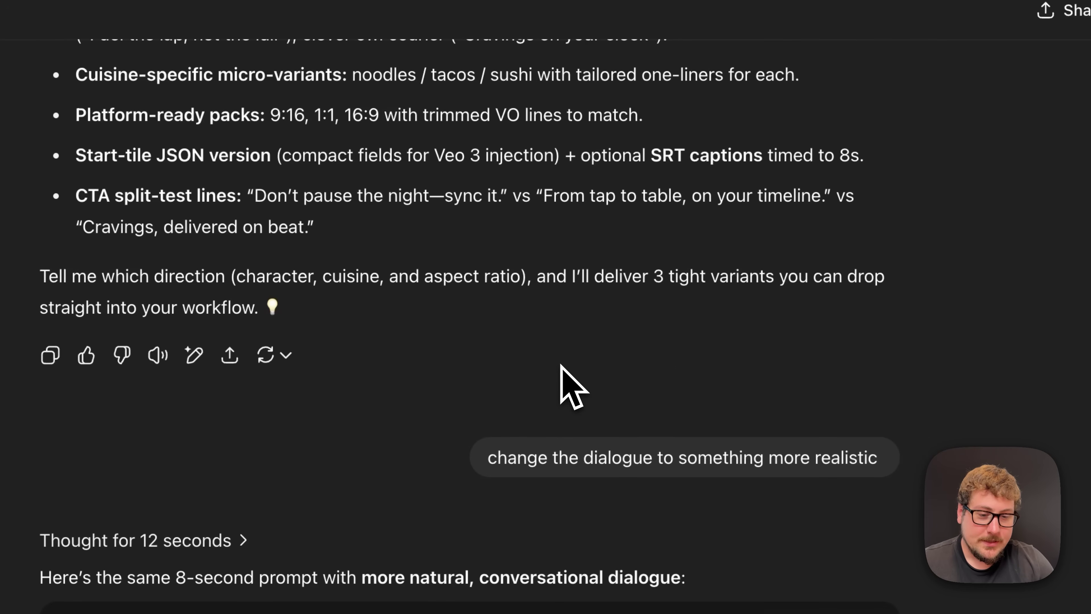
{"action": "scroll", "coordinate": [561, 364], "scroll_direction": "down", "scroll_amount": 3}
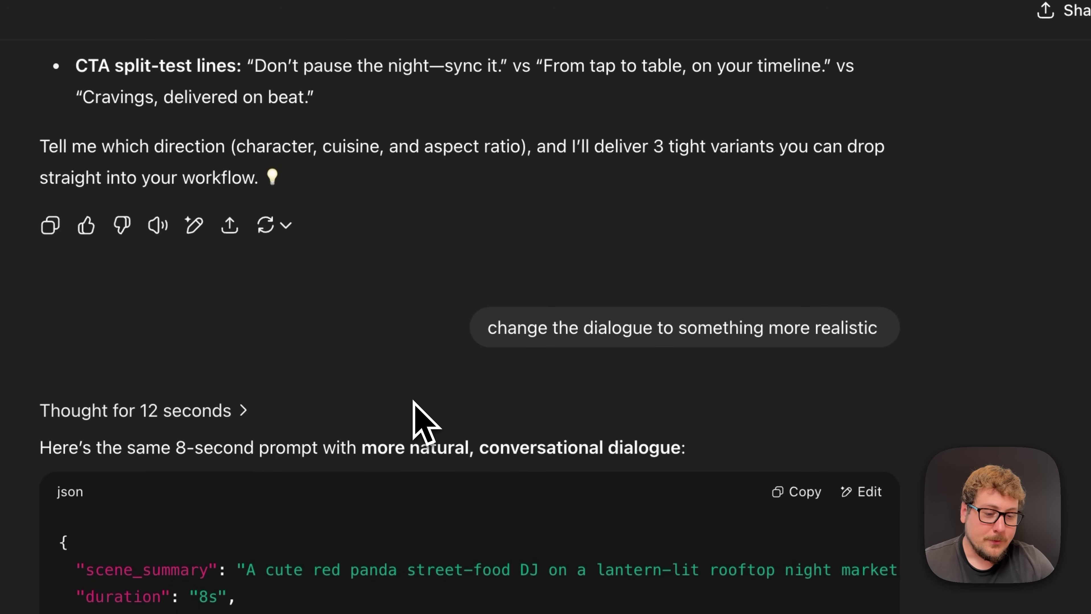
{"action": "scroll", "coordinate": [413, 402], "scroll_direction": "down", "scroll_amount": 15}
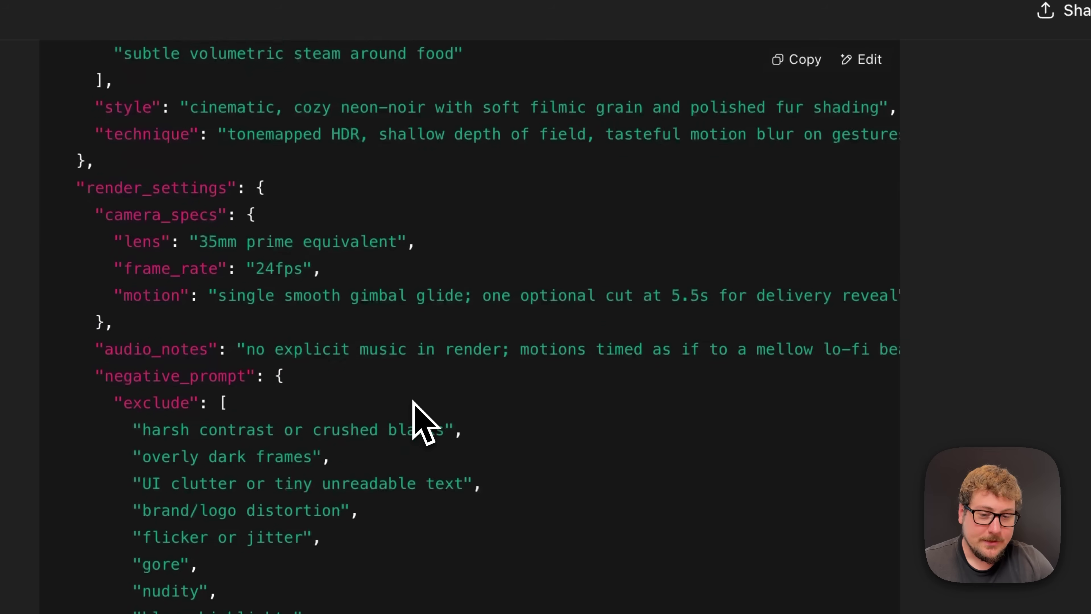
{"action": "scroll", "coordinate": [412, 401], "scroll_direction": "down", "scroll_amount": 10}
{"action": "scroll", "coordinate": [412, 401], "scroll_direction": "up", "scroll_amount": 5}
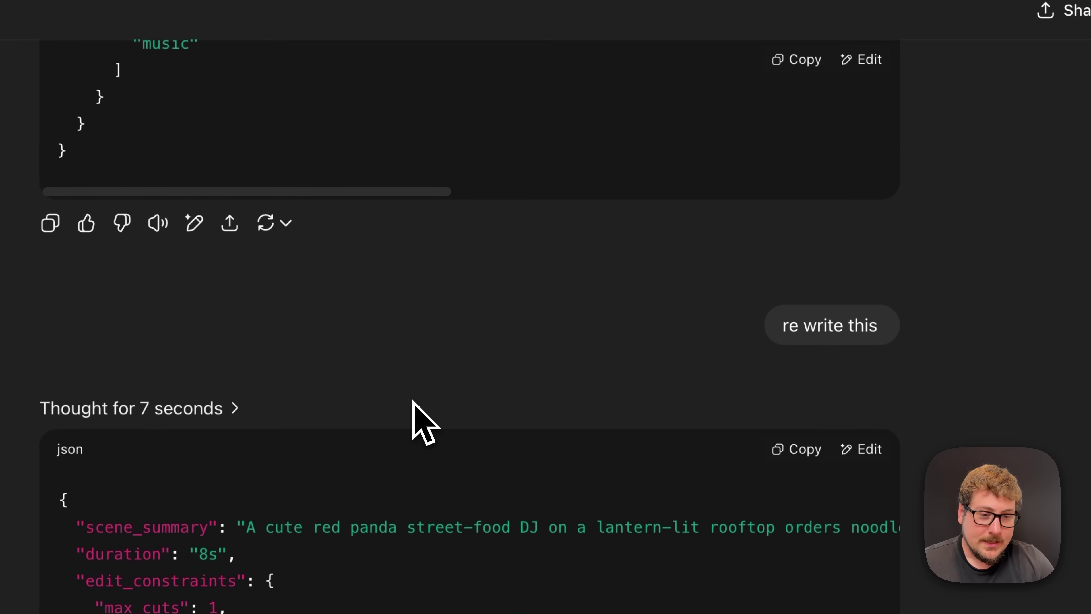
{"action": "scroll", "coordinate": [411, 413], "scroll_direction": "down", "scroll_amount": 1}
{"action": "scroll", "coordinate": [419, 370], "scroll_direction": "down", "scroll_amount": 15}
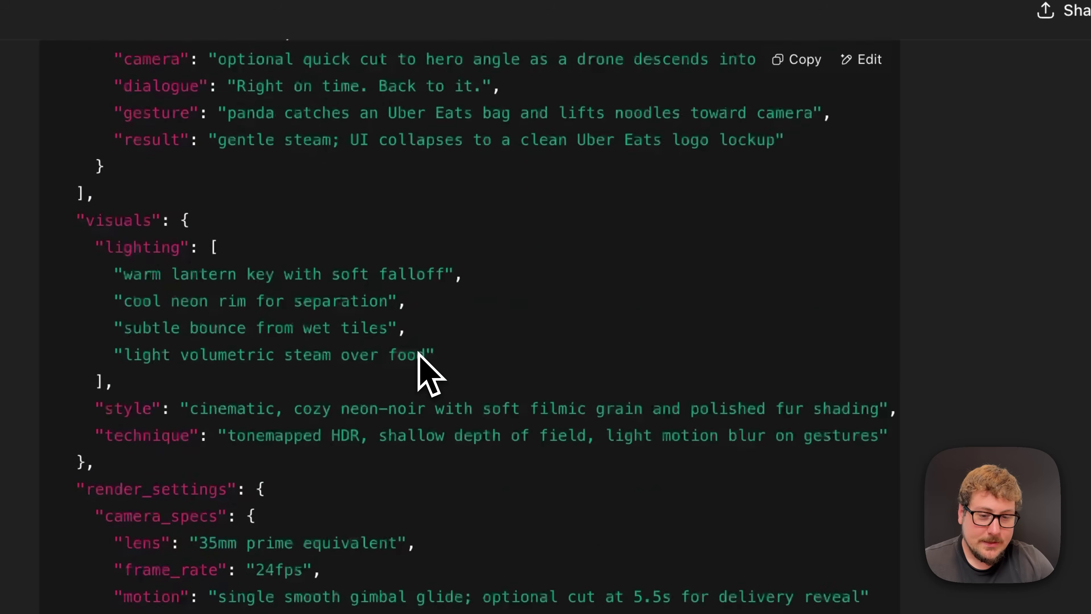
{"action": "scroll", "coordinate": [419, 358], "scroll_direction": "down", "scroll_amount": 10}
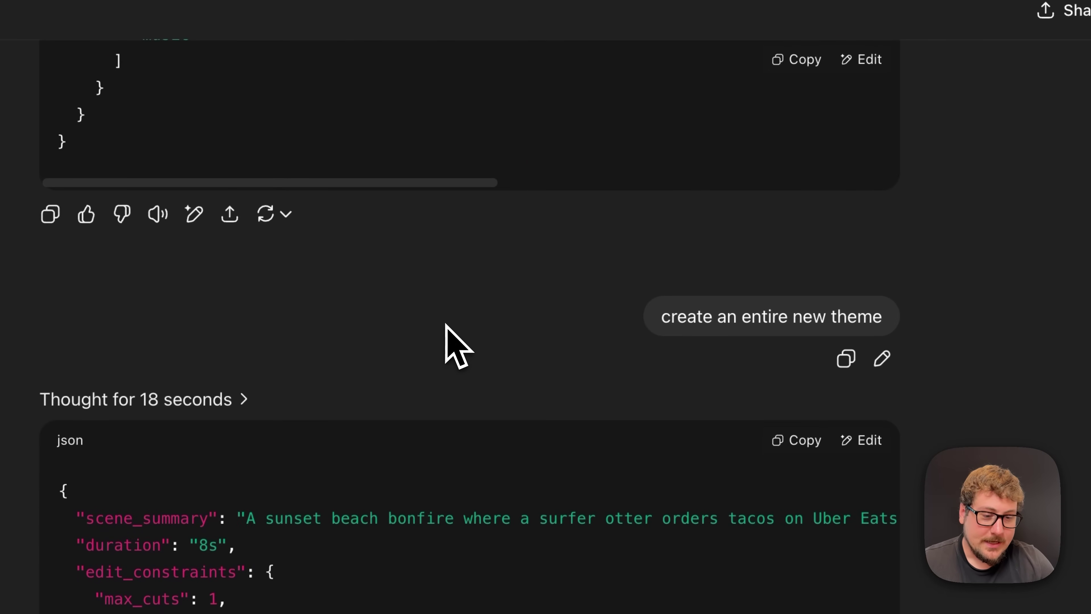
{"action": "scroll", "coordinate": [446, 326], "scroll_direction": "down", "scroll_amount": 3}
{"action": "scroll", "coordinate": [446, 326], "scroll_direction": "down", "scroll_amount": 20}
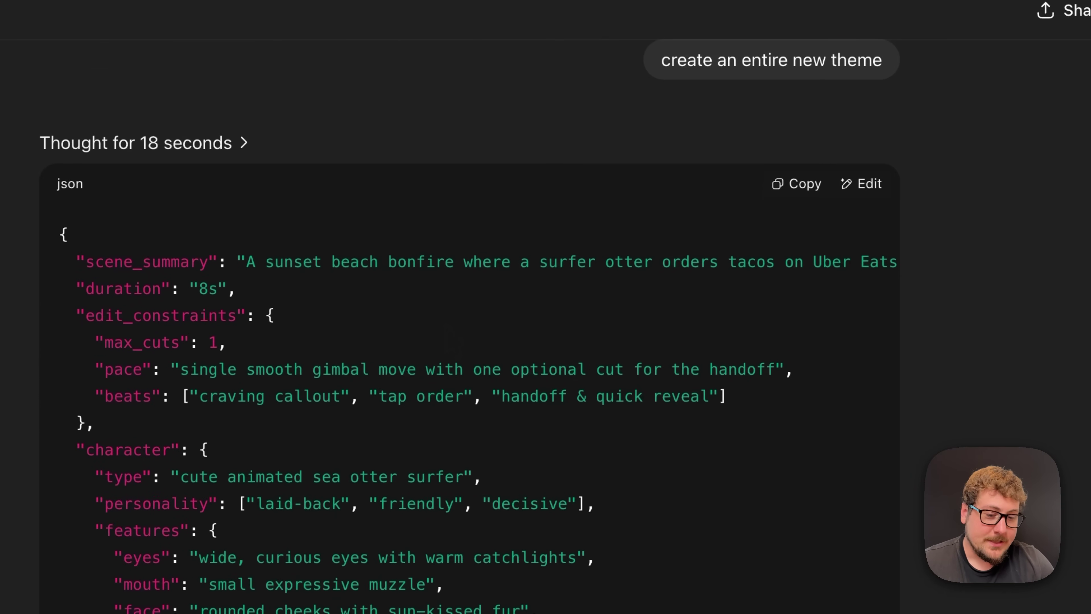
{"action": "scroll", "coordinate": [487, 326], "scroll_direction": "down", "scroll_amount": 1}
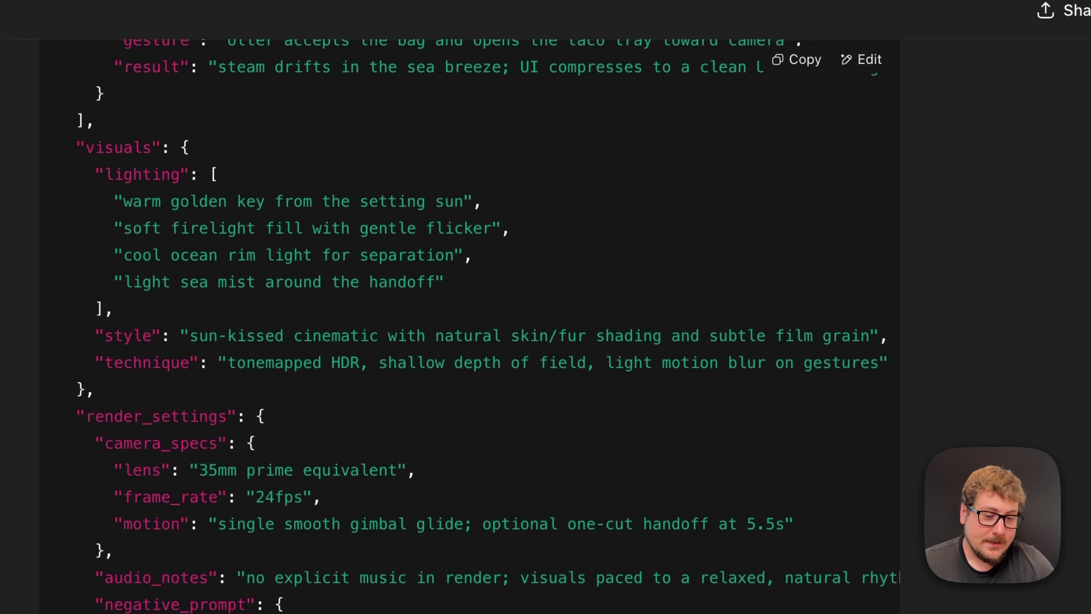
{"action": "scroll", "coordinate": [445, 340], "scroll_direction": "down", "scroll_amount": 10}
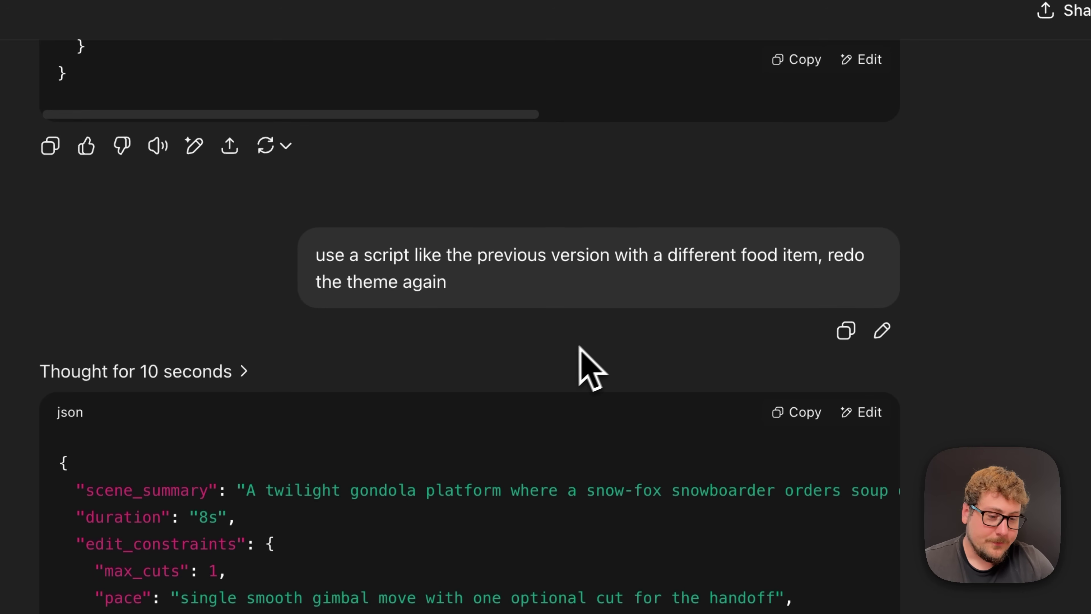
{"action": "scroll", "coordinate": [506, 413], "scroll_direction": "down", "scroll_amount": 20}
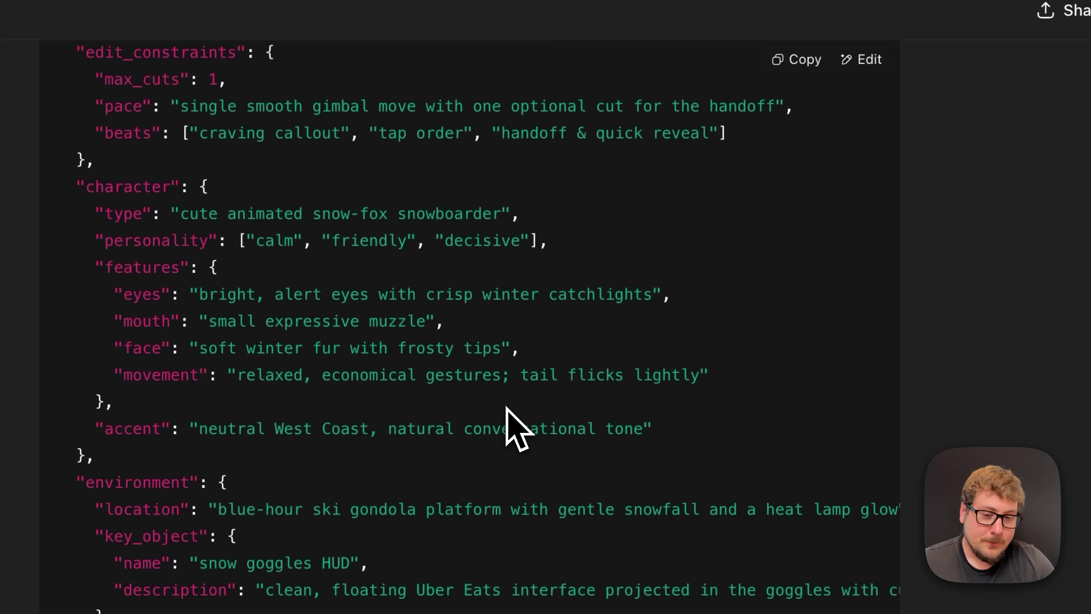
{"action": "scroll", "coordinate": [518, 428], "scroll_direction": "down", "scroll_amount": 10}
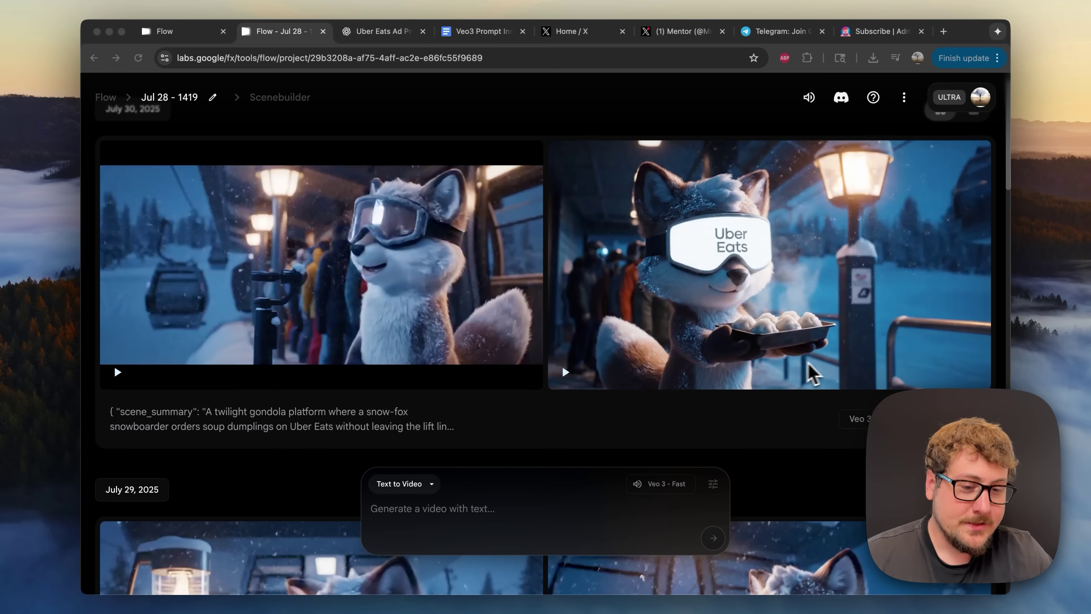
Scrub through the goggle-HUD gondola-platform soup-dumpling clip with its progress bar
{"action": "left_click", "coordinate": [846, 329]}
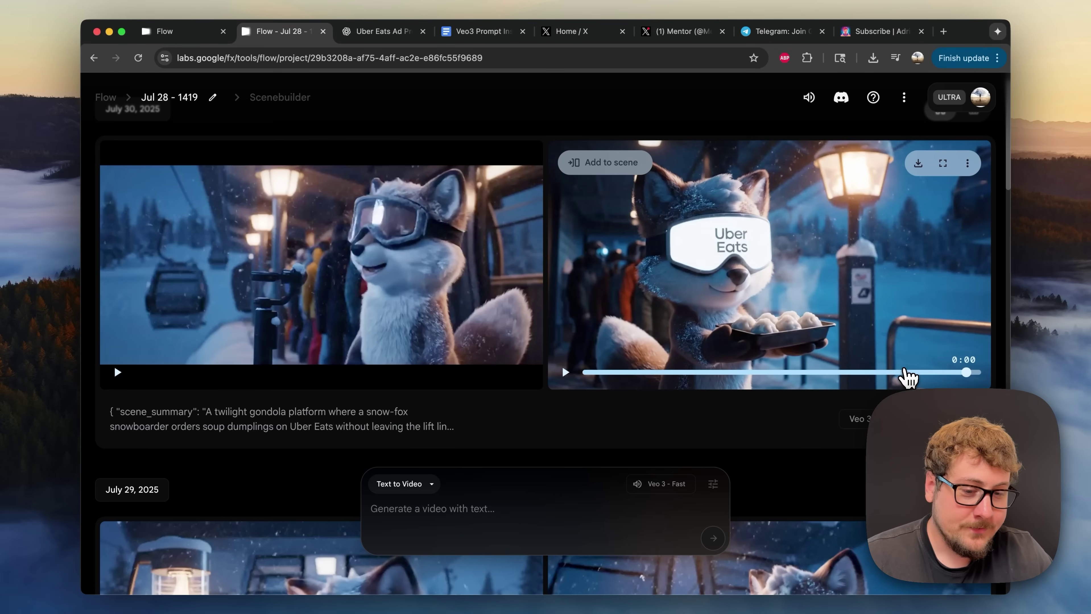
{"action": "left_click_drag", "start_coordinate": [905, 373], "coordinate": [623, 380]}
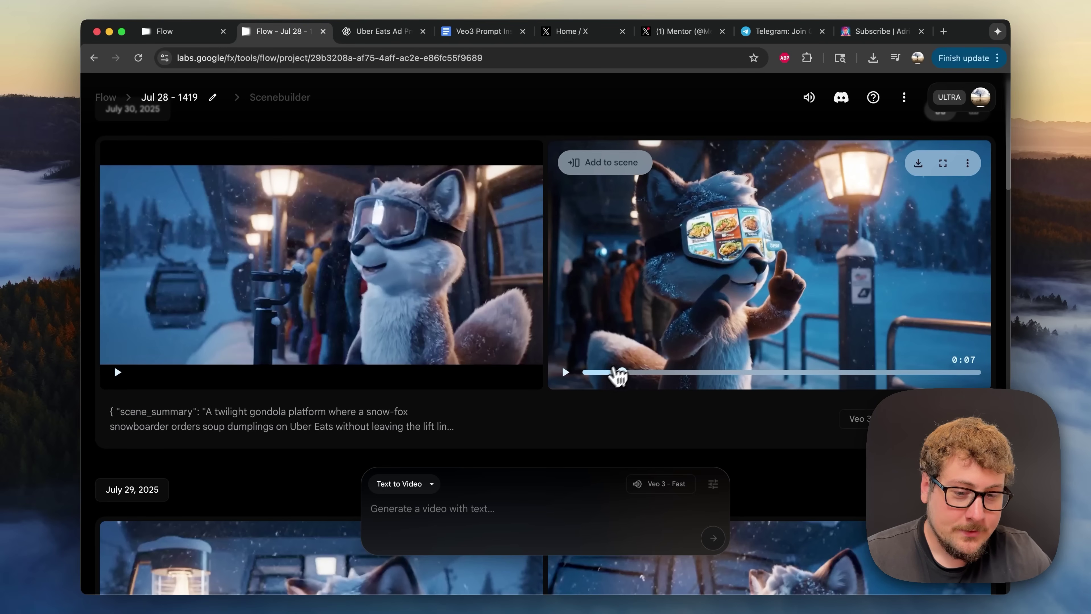
{"action": "left_click_drag", "start_coordinate": [619, 372], "coordinate": [760, 373]}
{"action": "left_click", "coordinate": [775, 373]}
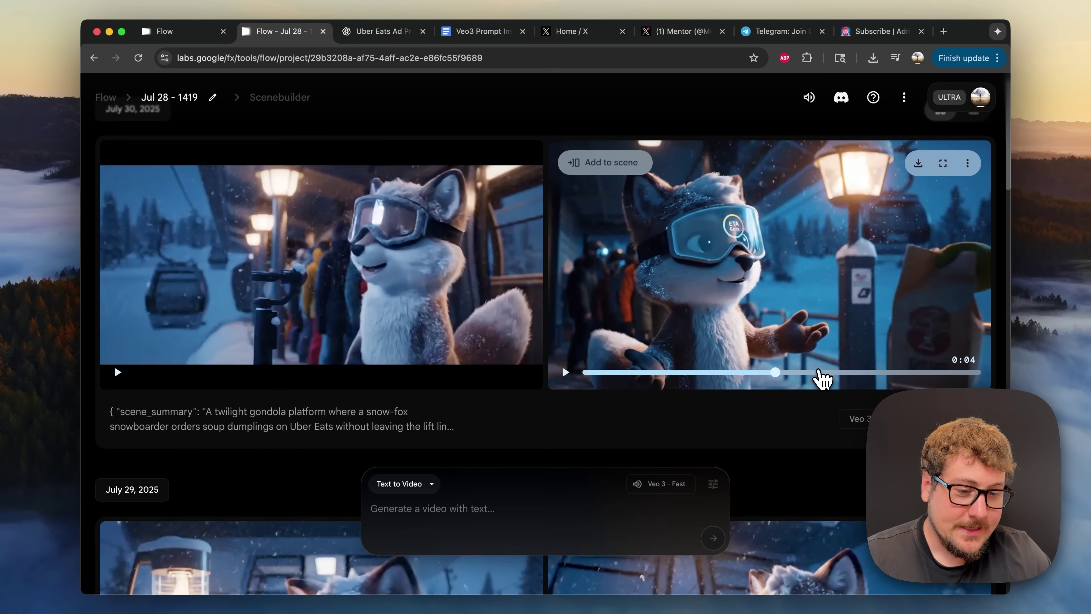
{"action": "left_click_drag", "start_coordinate": [821, 374], "coordinate": [944, 372]}
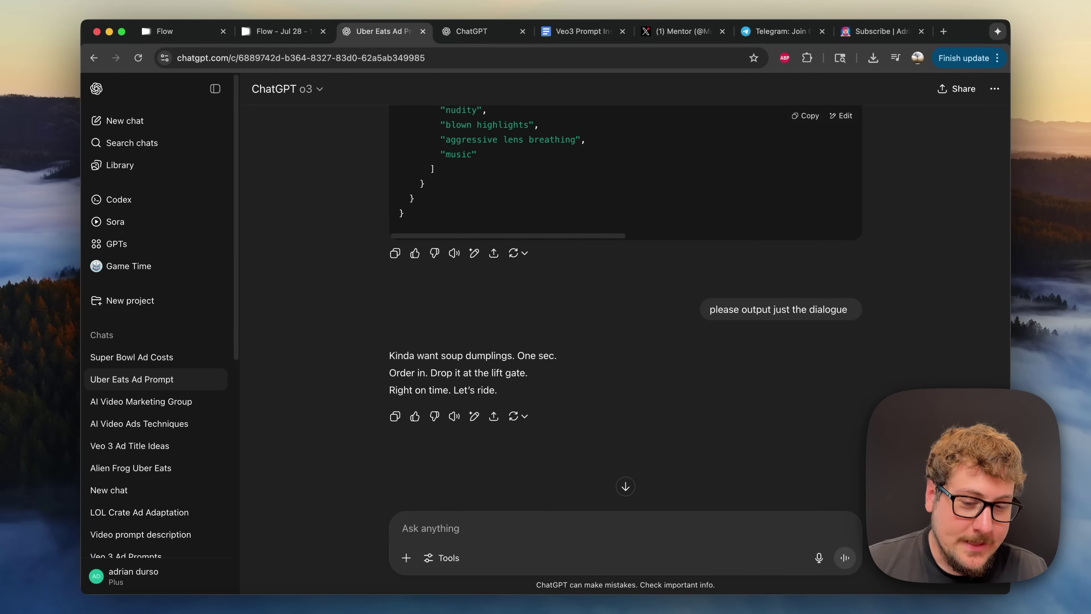
Copy the three soup-dumpling dialogue lines and paste them into a new chat
{"action": "scroll", "coordinate": [550, 336], "scroll_direction": "down", "scroll_amount": 1}
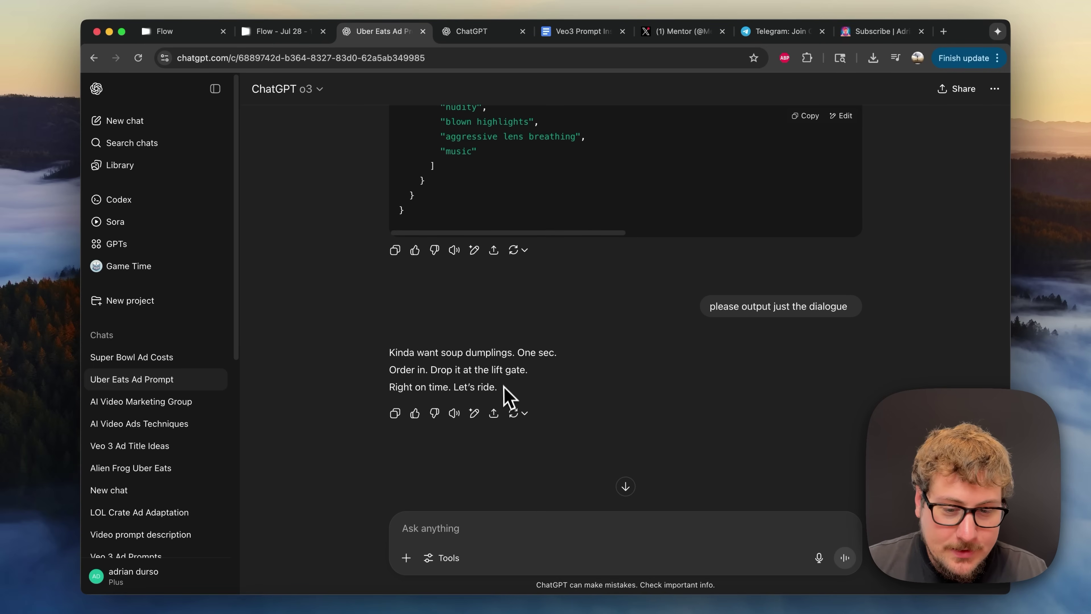
{"action": "left_click_drag", "start_coordinate": [501, 388], "coordinate": [386, 349]}
{"action": "key", "text": "super+c"}
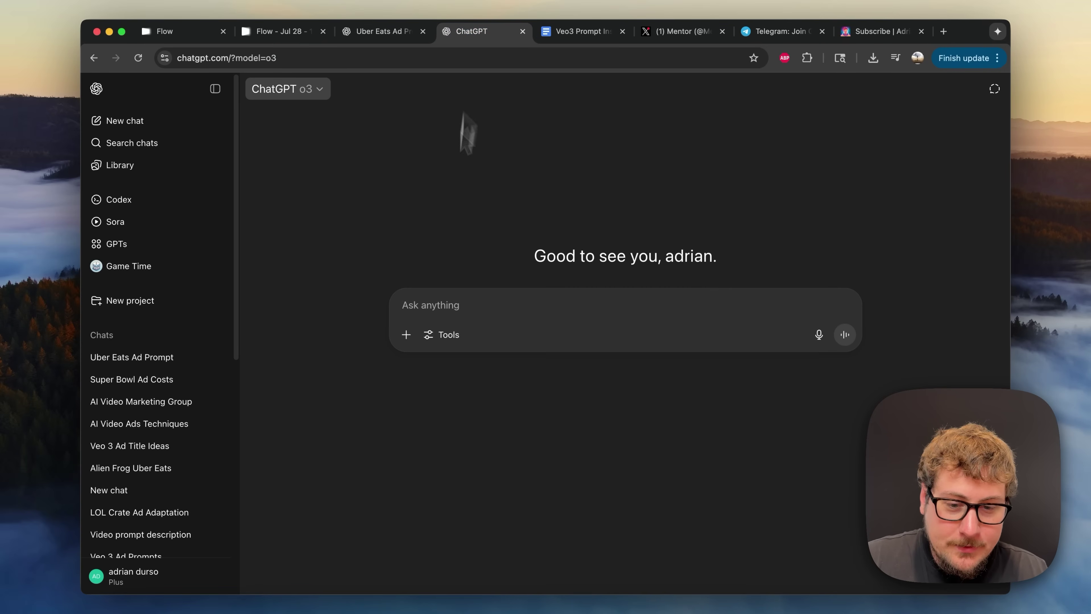
{"action": "left_click", "coordinate": [434, 304]}
{"action": "key", "text": "super+v"}
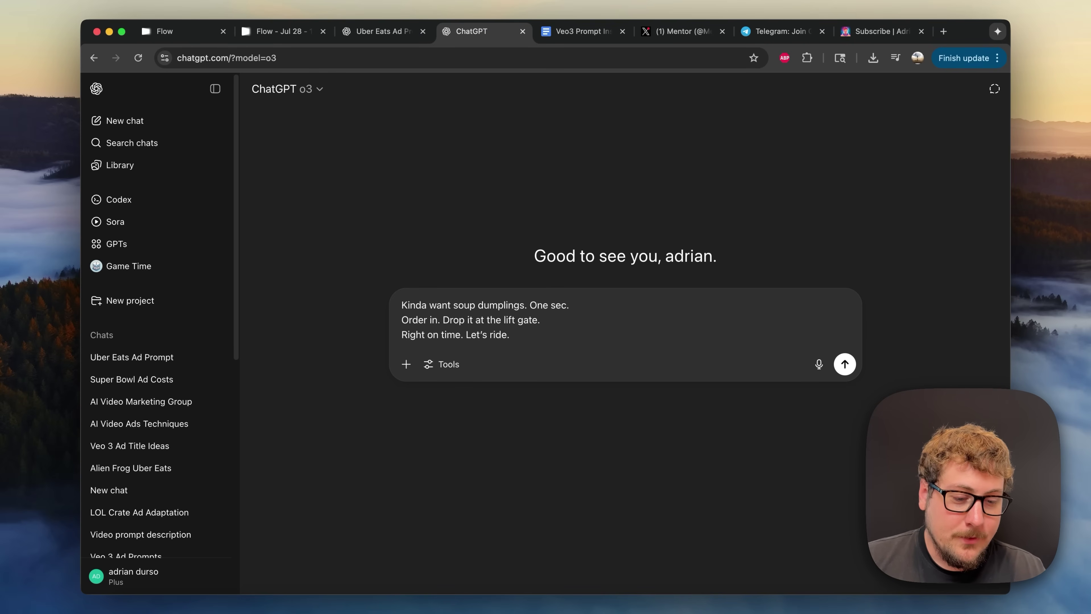
Add the brief requesting a 20–30 s three-scene dialogue and send it
{"action": "type", "text": "Im working on a video ad for uber eats featuring an animated fox that is snowboarding and wants to order some food. The dialogue above is the current version but I want to create a new dialogue that is longer (20-30 seconds). I want it to be split into three 8 second scenes. The first is the fox with his friends at the top of the snowboarding mountain. The fox finds out hes the only one that missed lunch. The second scene contains dialogue of the fox talking to his smart goggles about wanting soup dumplings. The third scene is him responding to a done delivering the dumplings to him."}
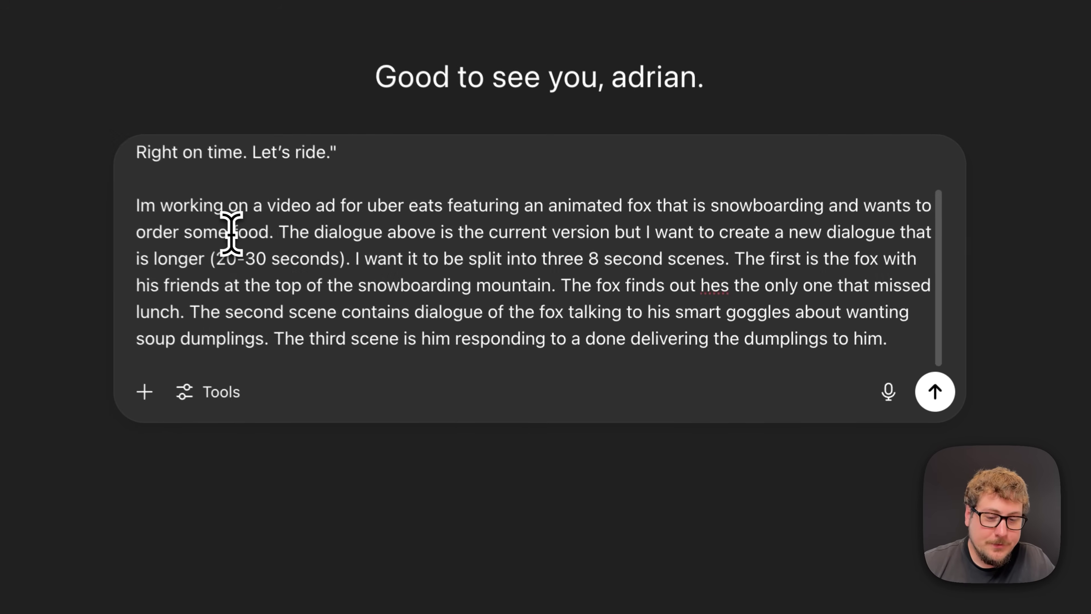
{"action": "left_click_drag", "start_coordinate": [133, 201], "coordinate": [577, 234]}
{"action": "left_click", "coordinate": [573, 239]}
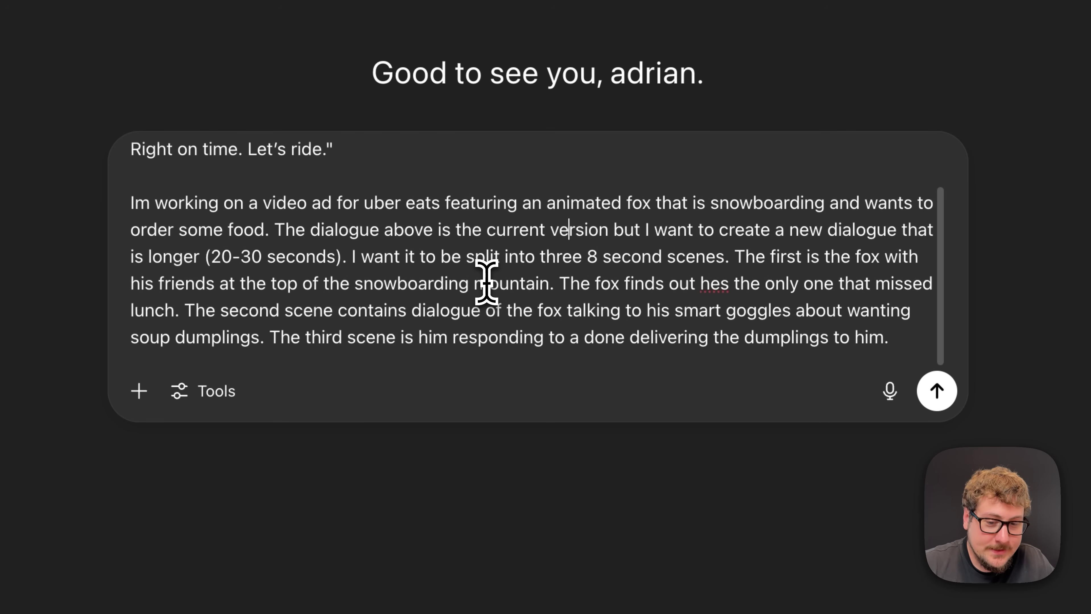
{"action": "scroll", "coordinate": [317, 264], "scroll_direction": "up", "scroll_amount": 2}
{"action": "scroll", "coordinate": [317, 241], "scroll_direction": "up", "scroll_amount": 2}
{"action": "scroll", "coordinate": [341, 244], "scroll_direction": "down", "scroll_amount": 4}
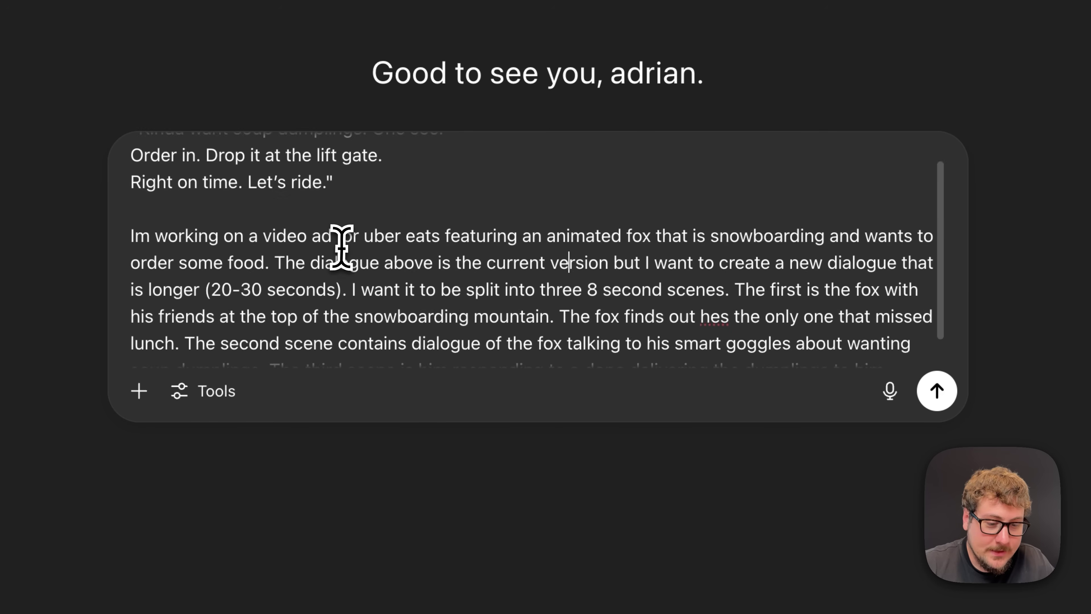
{"action": "left_click", "coordinate": [939, 392]}
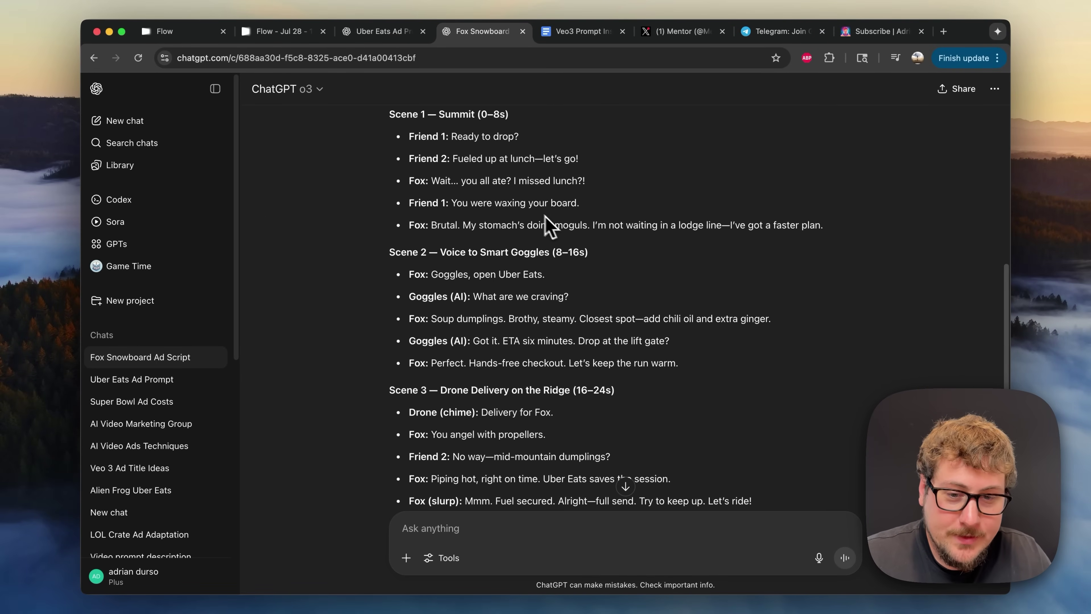
Select the Scene 1 summit dialogue lines and carry them to the Uber Eats Ad Prompt chat
{"action": "left_click_drag", "start_coordinate": [443, 134], "coordinate": [623, 226]}
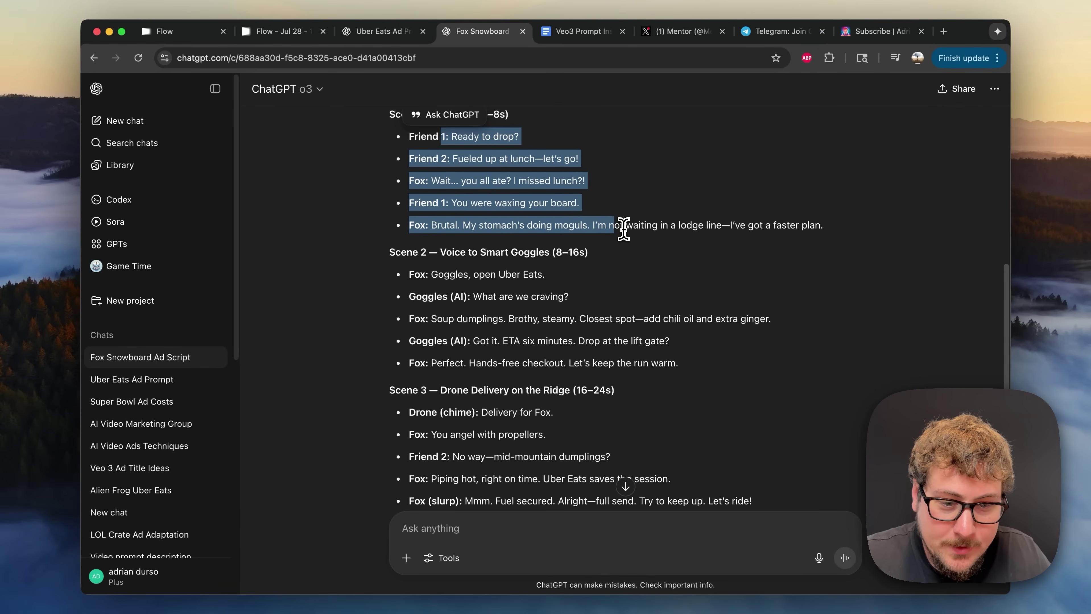
{"action": "left_click", "coordinate": [623, 229]}
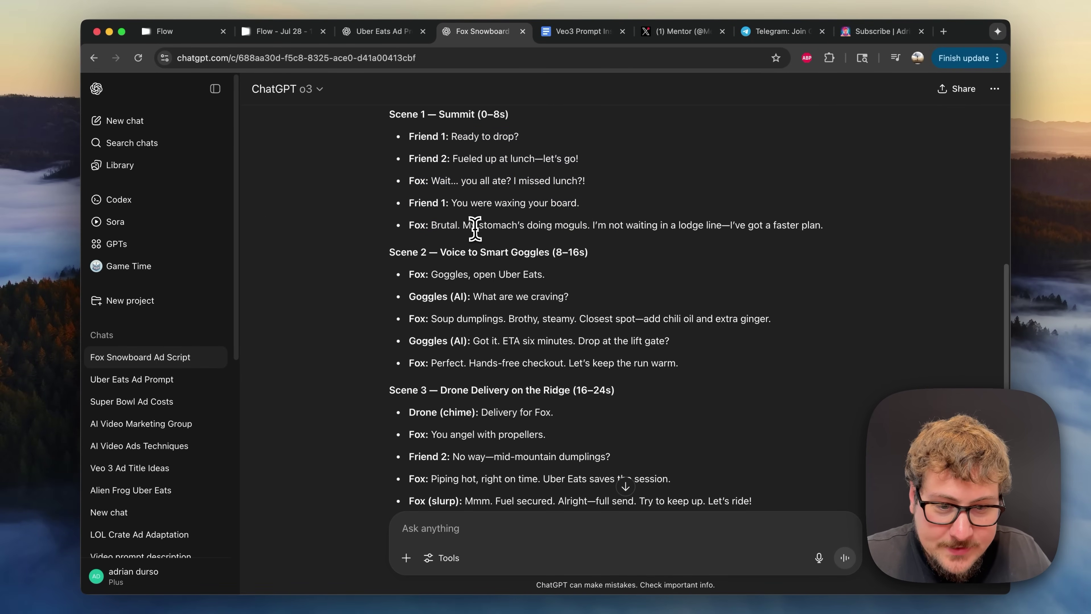
{"action": "left_click_drag", "start_coordinate": [477, 226], "coordinate": [577, 227]}
{"action": "left_click", "coordinate": [576, 227]}
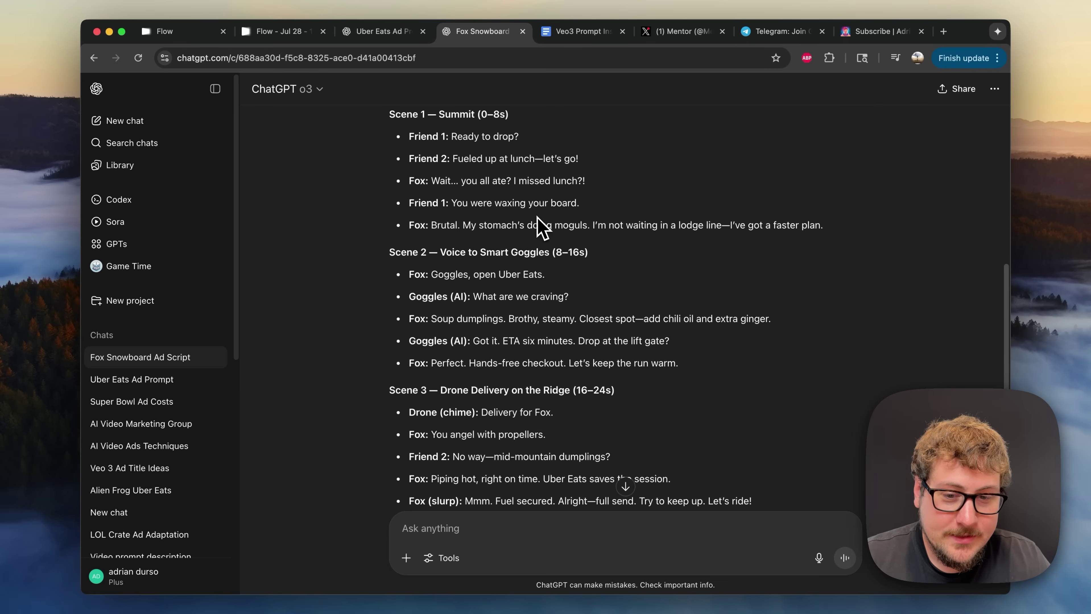
{"action": "left_click_drag", "start_coordinate": [822, 226], "coordinate": [406, 141]}
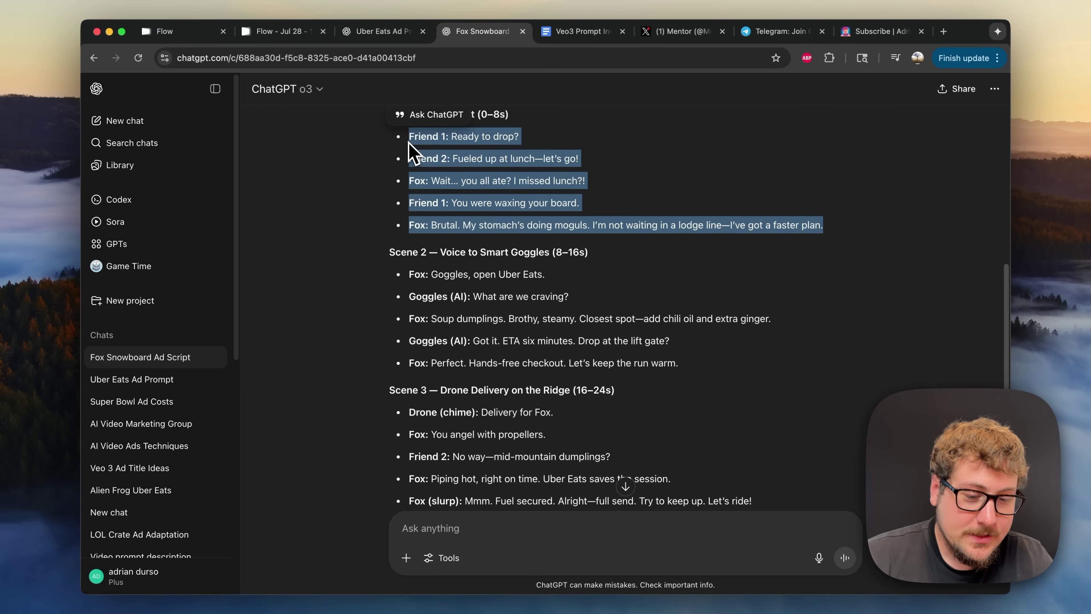
{"action": "key", "text": "ctrl+shift+Tab"}
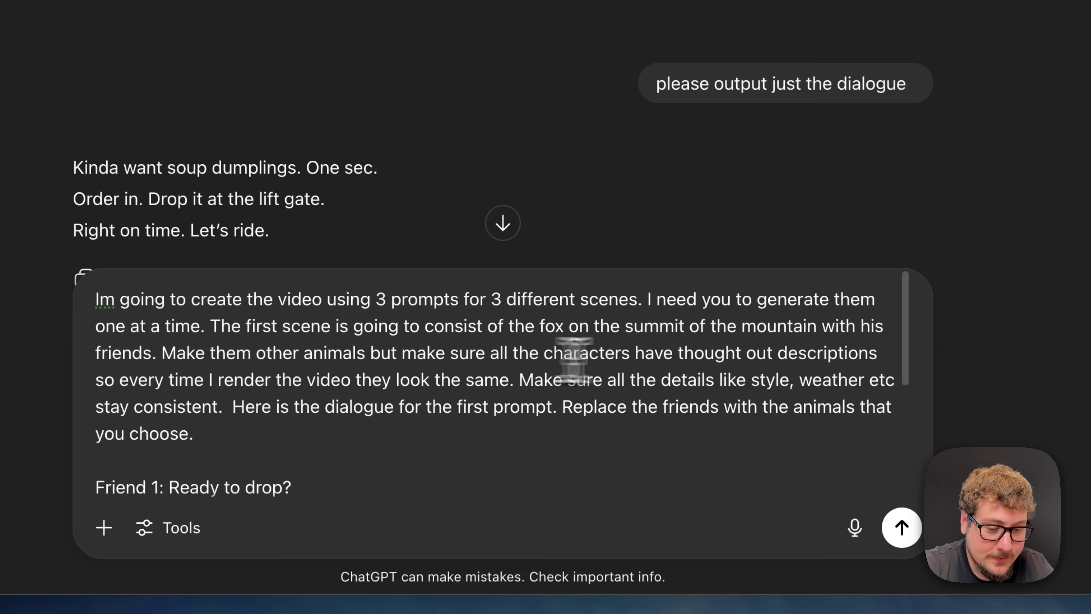
Add 'Don't include anything from the old dialogue', send it, and scroll the summit JSON reply
{"action": "type", "text": "Don't include anything from the old dialogue"}
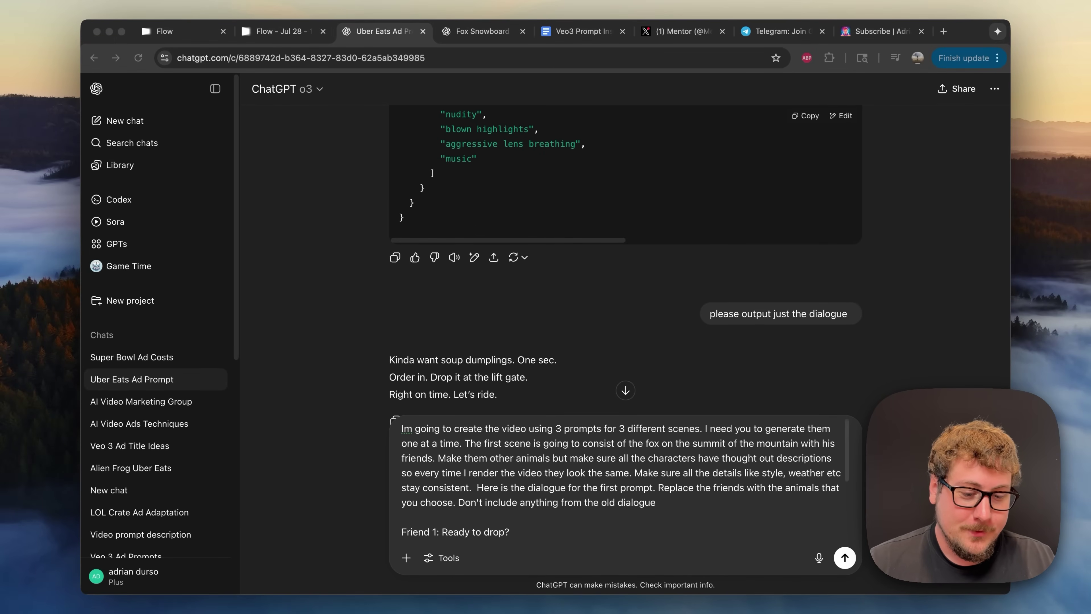
{"action": "left_click", "coordinate": [757, 469]}
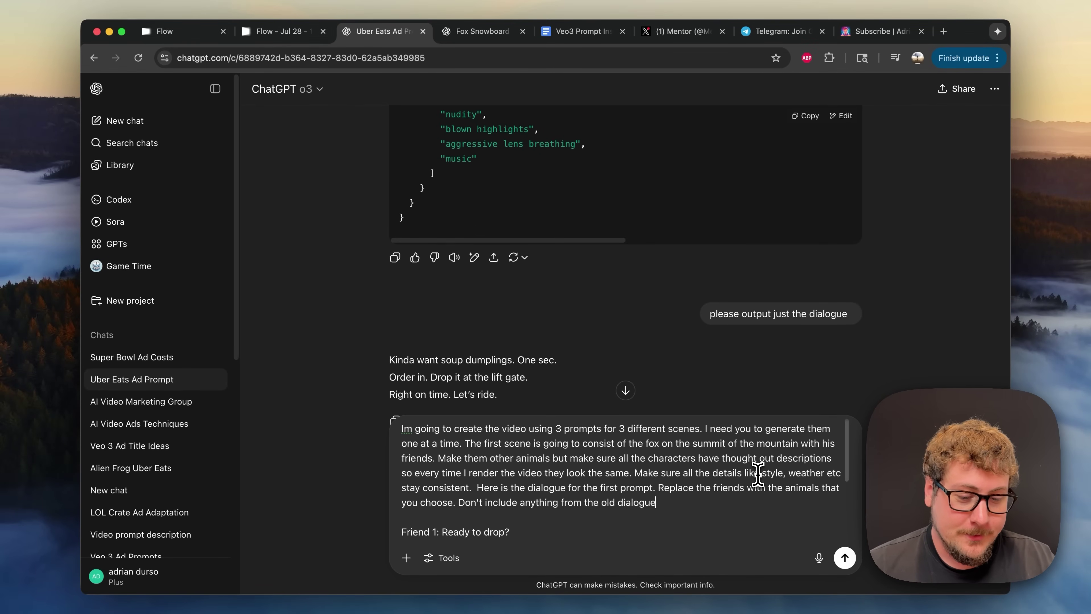
{"action": "left_click", "coordinate": [845, 559]}
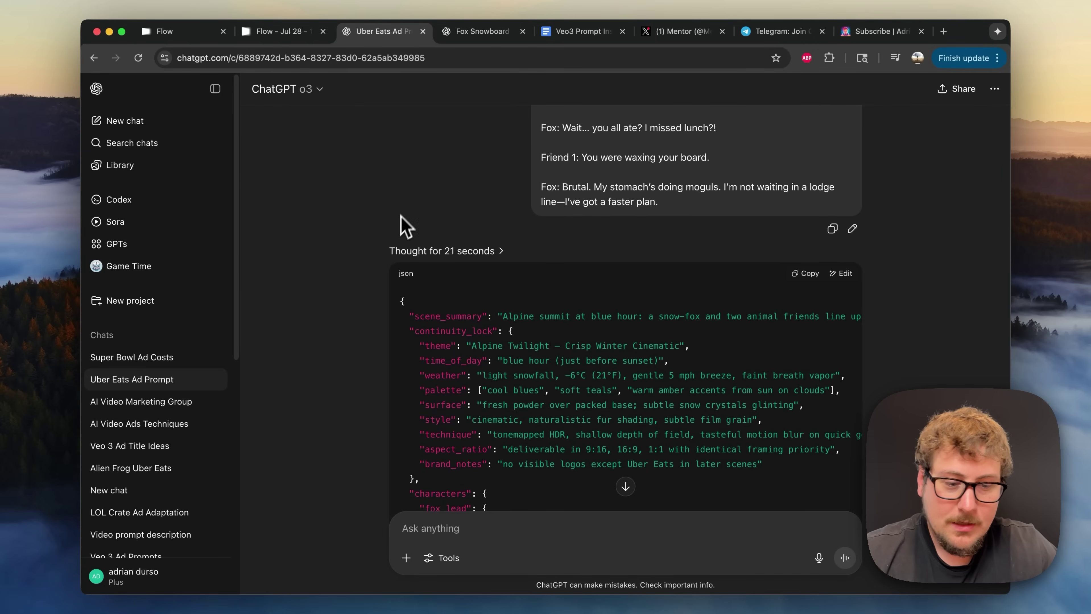
{"action": "scroll", "coordinate": [365, 374], "scroll_direction": "down", "scroll_amount": 15}
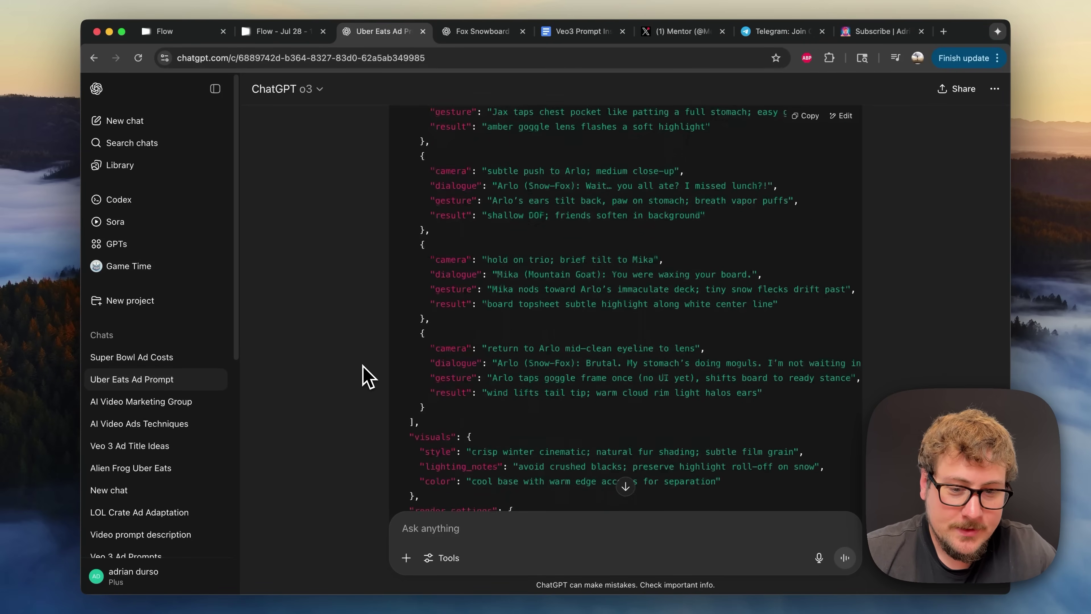
{"action": "scroll", "coordinate": [366, 377], "scroll_direction": "down", "scroll_amount": 8}
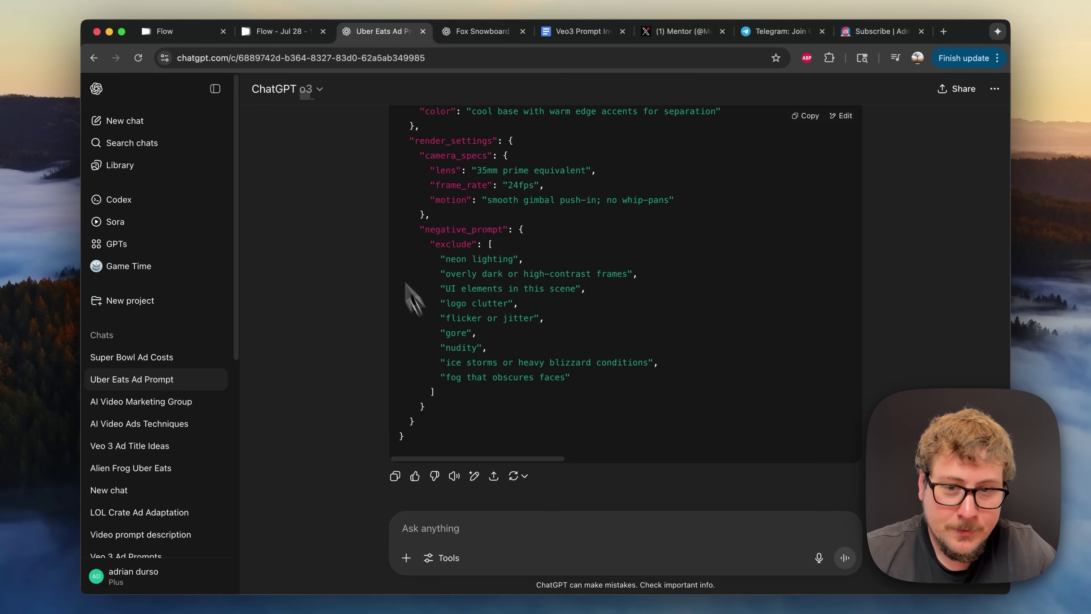
Play and pause the first and second fox-and-goat summit clips in Flow
{"action": "left_click", "coordinate": [282, 34]}
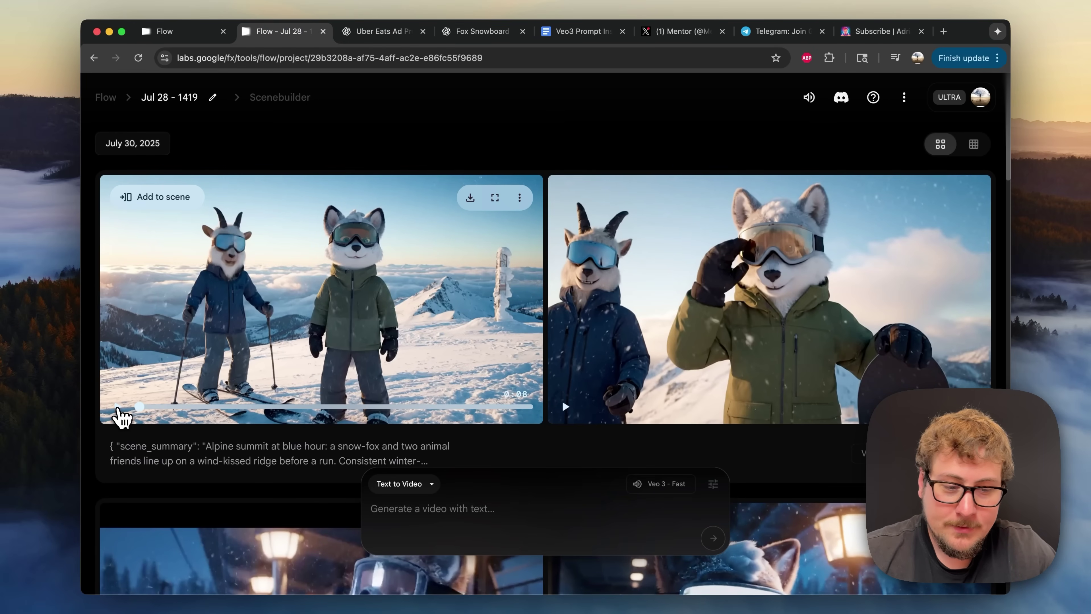
{"action": "left_click", "coordinate": [123, 416]}
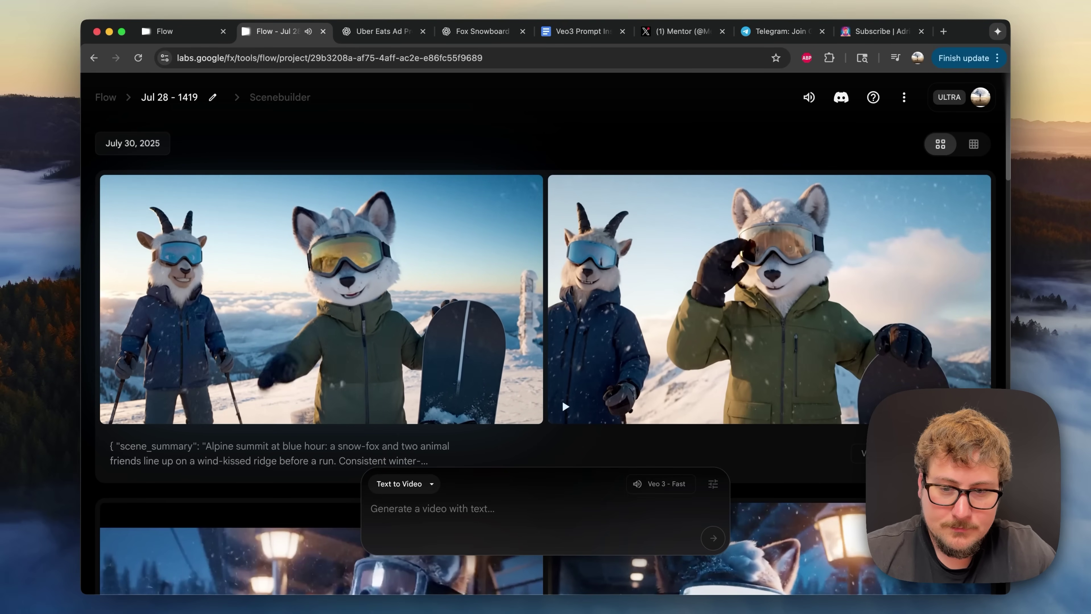
{"action": "left_click", "coordinate": [116, 411]}
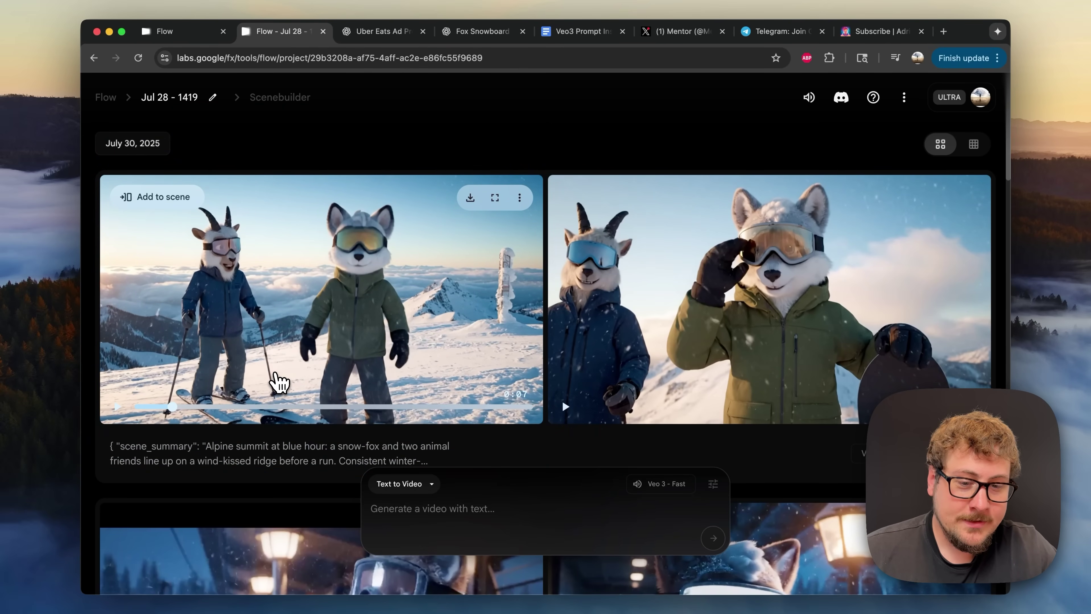
{"action": "scroll", "coordinate": [321, 372], "scroll_direction": "down", "scroll_amount": 2}
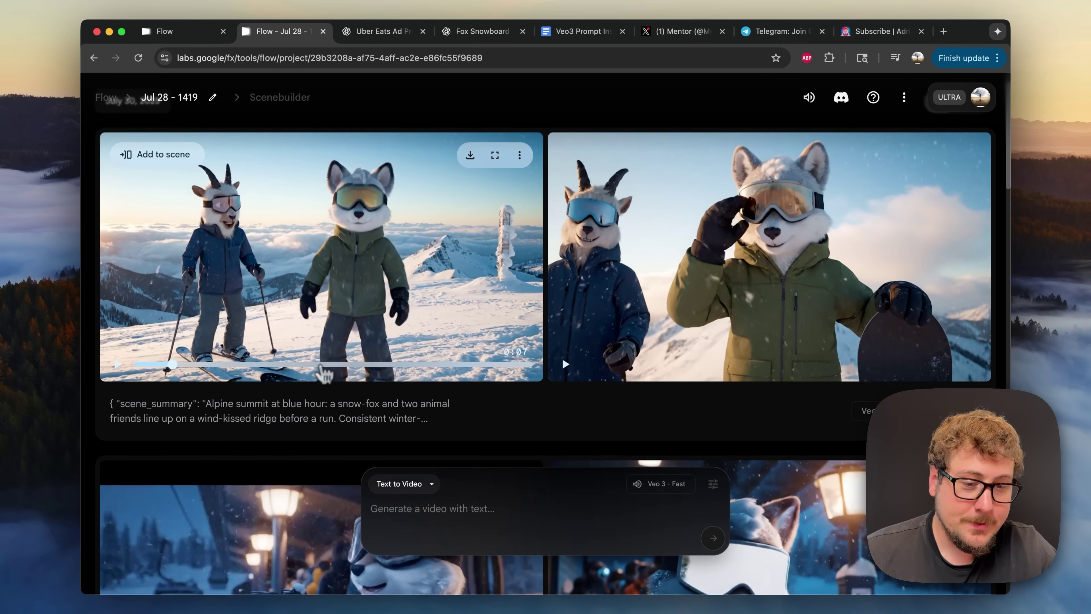
{"action": "scroll", "coordinate": [379, 357], "scroll_direction": "down", "scroll_amount": 1}
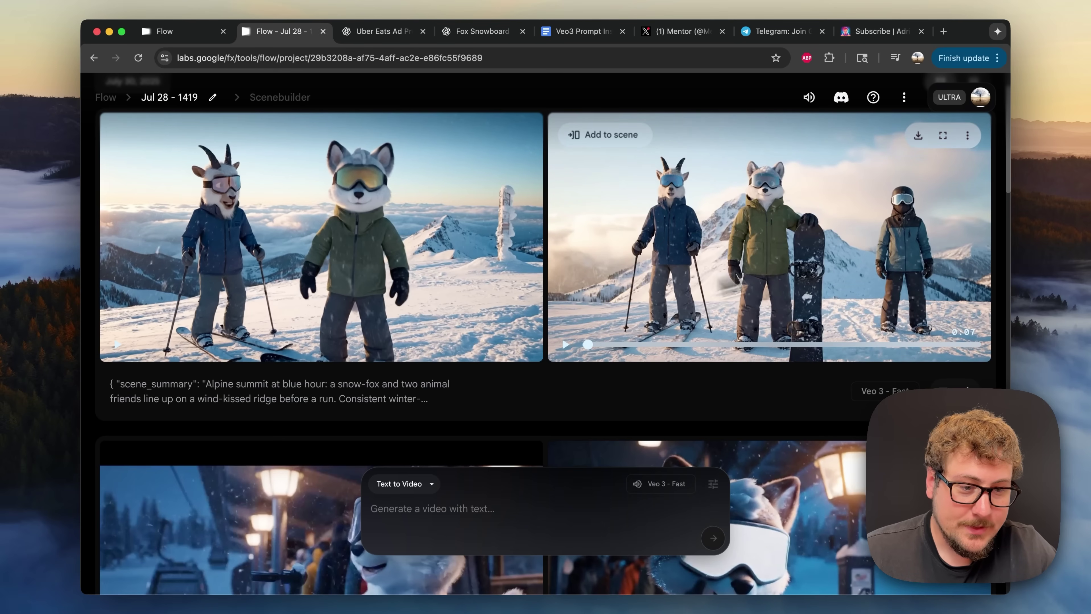
{"action": "left_click", "coordinate": [566, 348]}
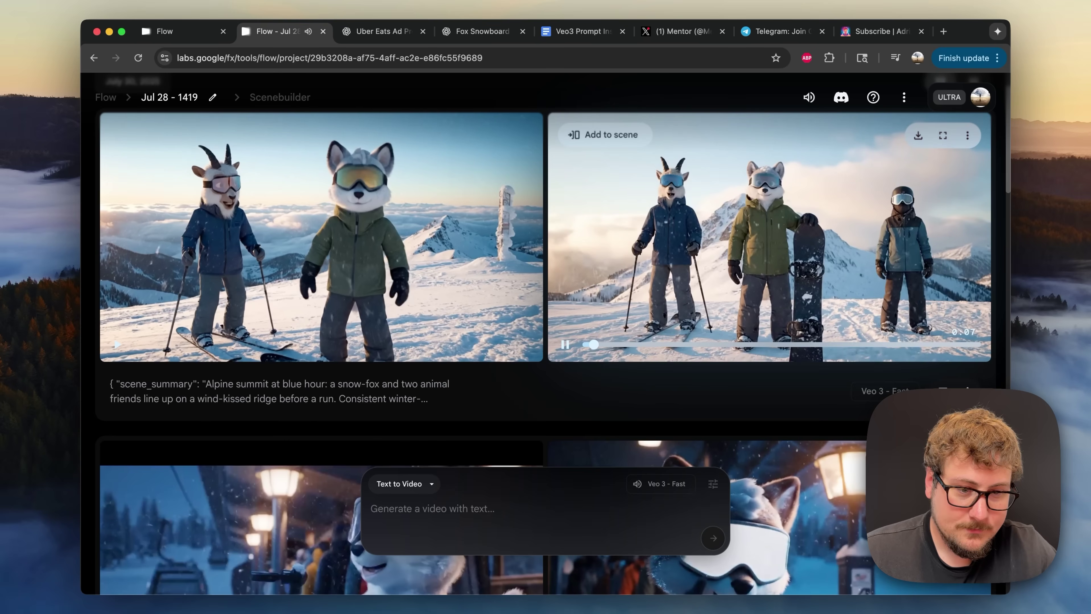
{"action": "key", "text": "space"}
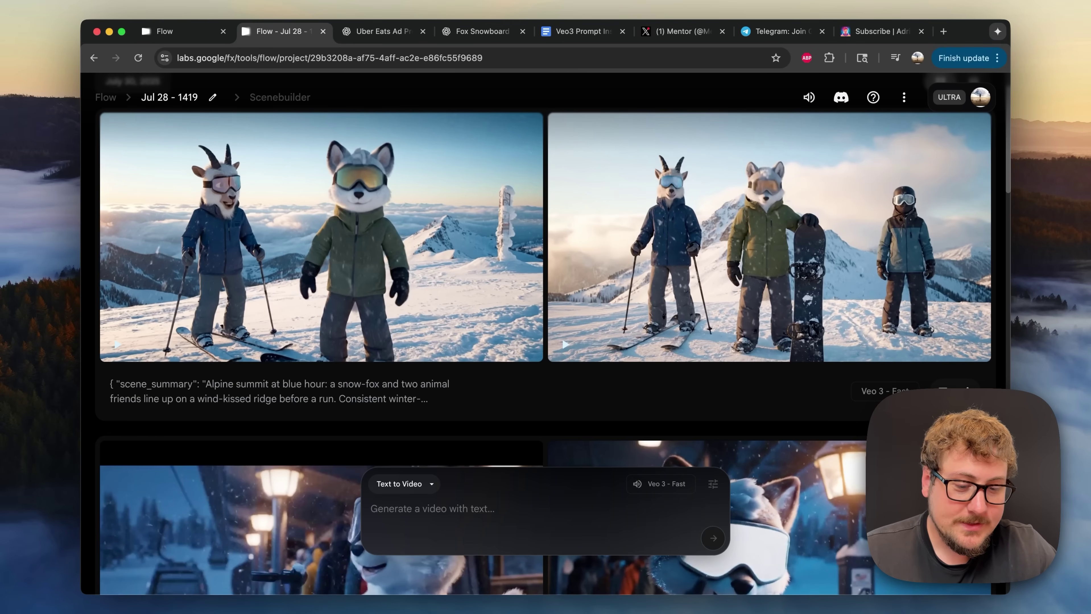
Send the request keeping only Fox and Friend 1 (the goat) with the listed dialogue
{"action": "key", "text": "ctrl+Tab"}
{"action": "scroll", "coordinate": [624, 475], "scroll_direction": "down", "scroll_amount": 2}
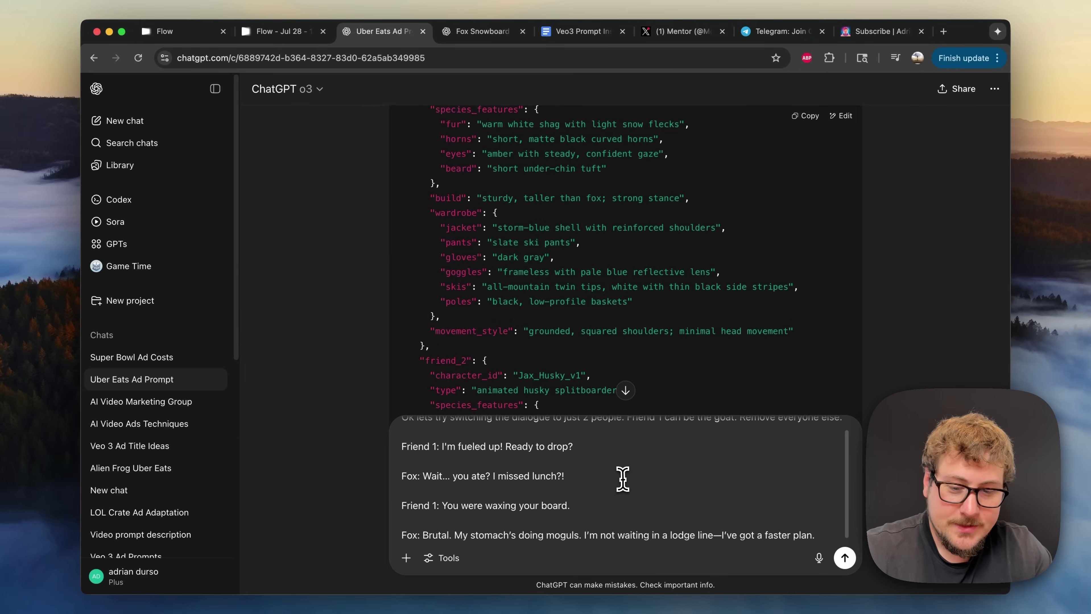
{"action": "scroll", "coordinate": [622, 480], "scroll_direction": "up", "scroll_amount": 2}
{"action": "scroll", "coordinate": [622, 480], "scroll_direction": "down", "scroll_amount": 1}
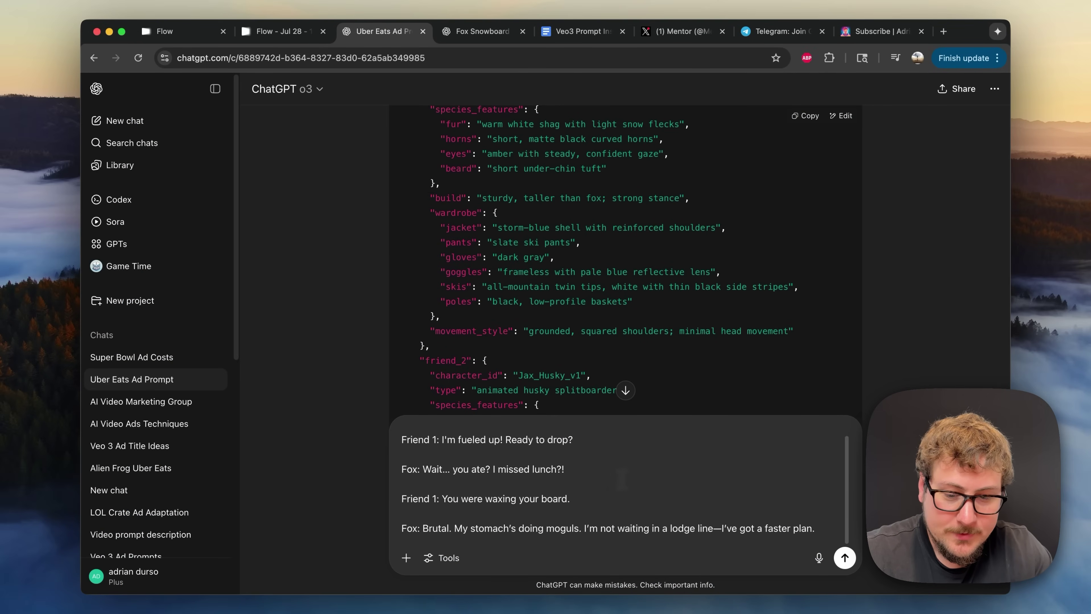
{"action": "scroll", "coordinate": [621, 477], "scroll_direction": "up", "scroll_amount": 1}
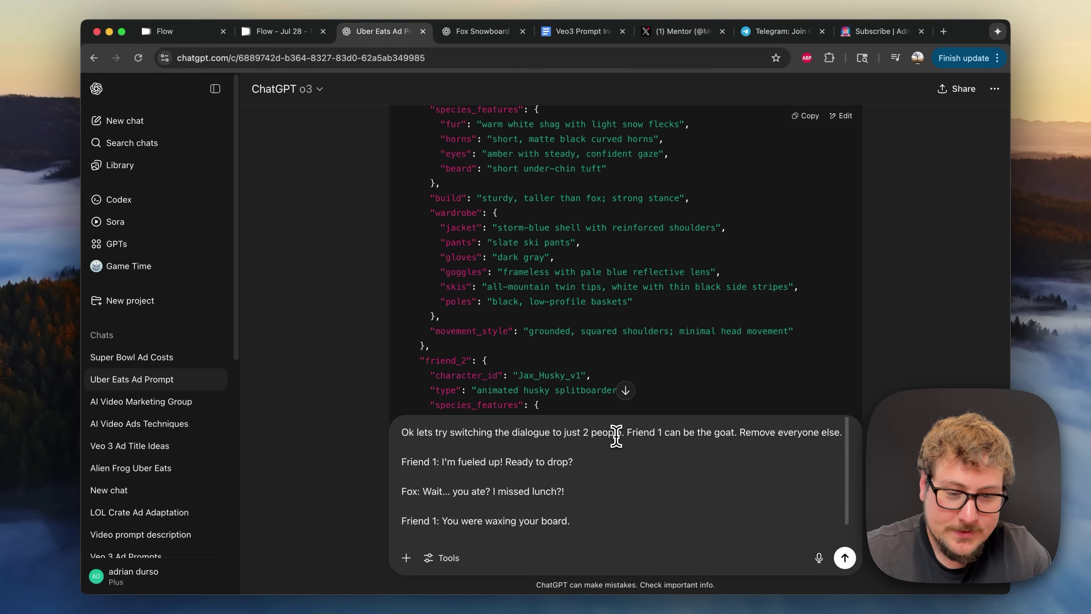
{"action": "key", "text": "Return"}
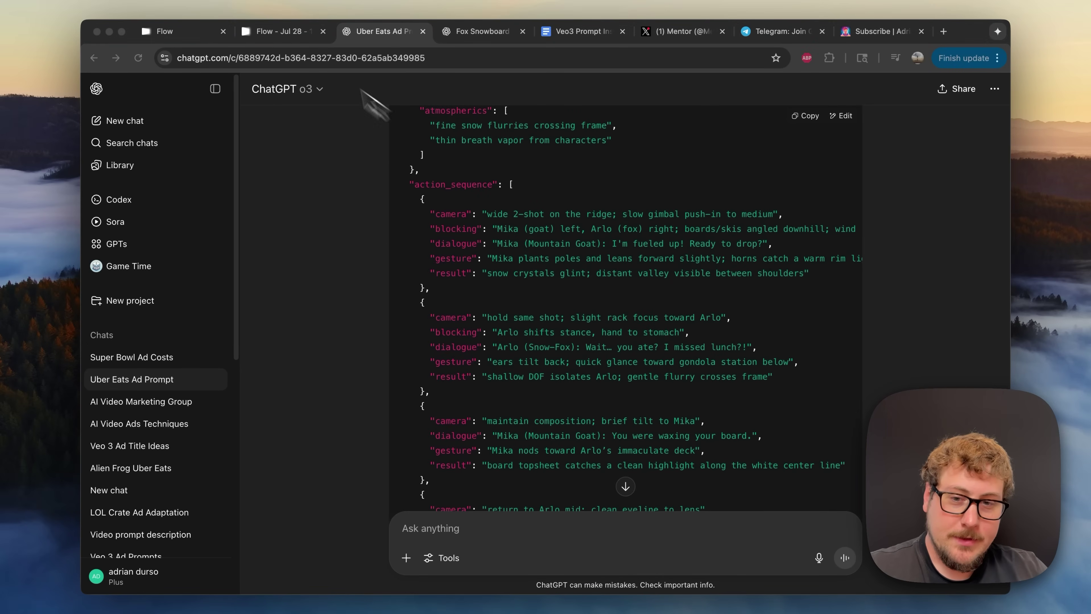
Watch the generated fox and goat summit clips in the Flow project, then return to the ChatGPT chat
{"action": "left_click", "coordinate": [282, 31]}
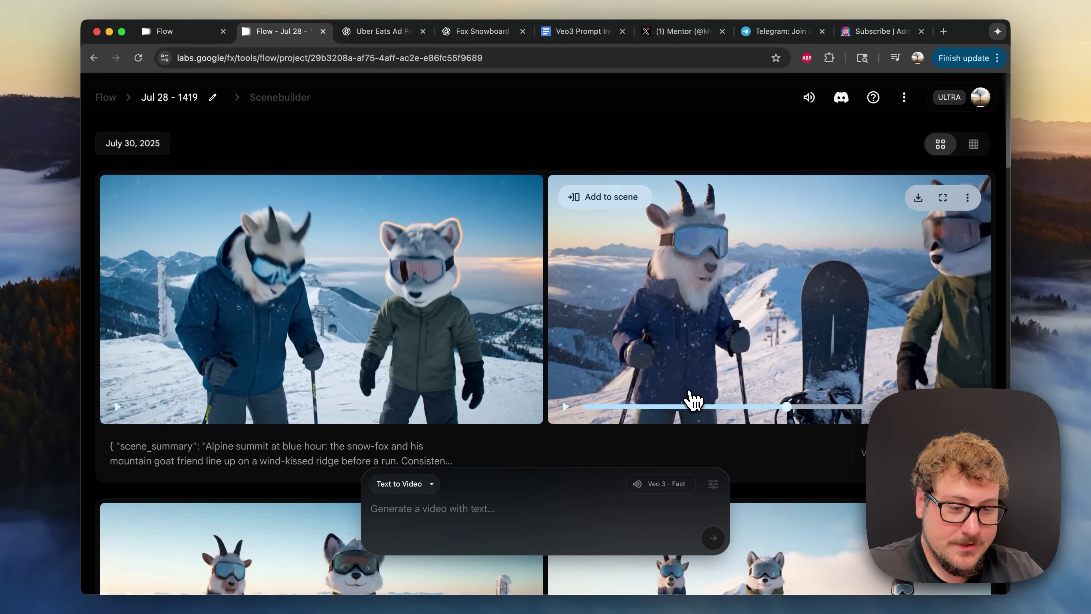
{"action": "key", "text": "ctrl+Tab"}
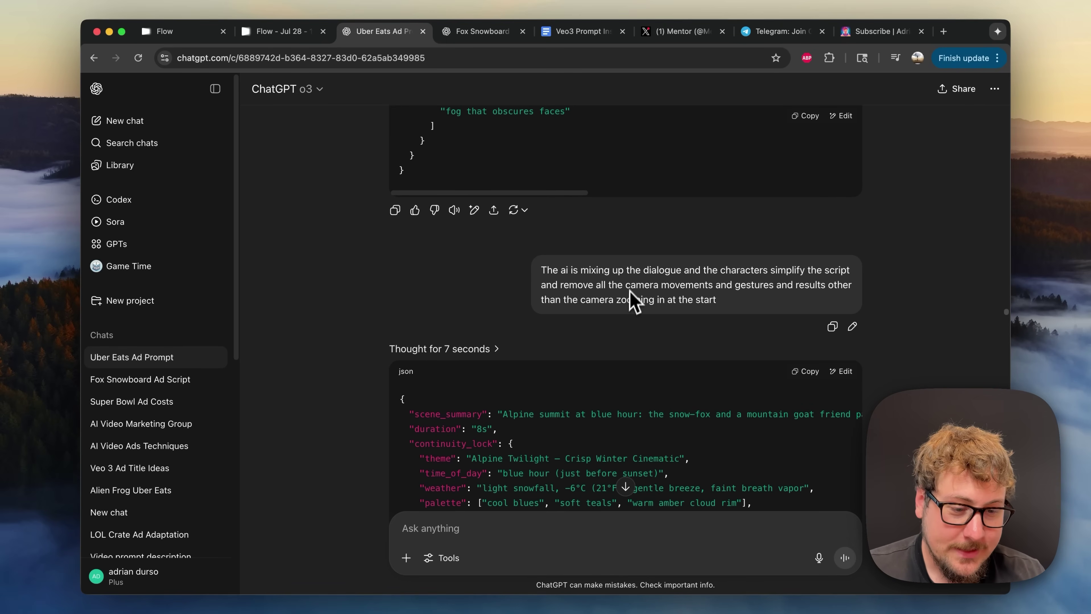
Scroll down the ChatGPT replies and briefly highlight part of the dialogue-format request
{"action": "scroll", "coordinate": [624, 314], "scroll_direction": "down", "scroll_amount": 15}
{"action": "scroll", "coordinate": [626, 314], "scroll_direction": "down", "scroll_amount": 5}
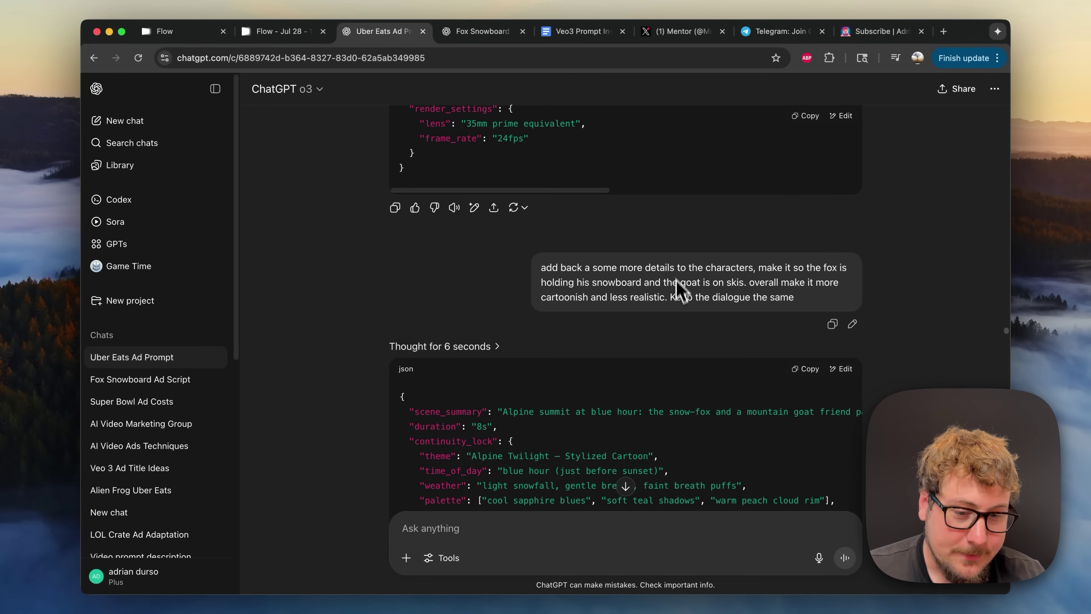
{"action": "scroll", "coordinate": [669, 307], "scroll_direction": "down", "scroll_amount": 5}
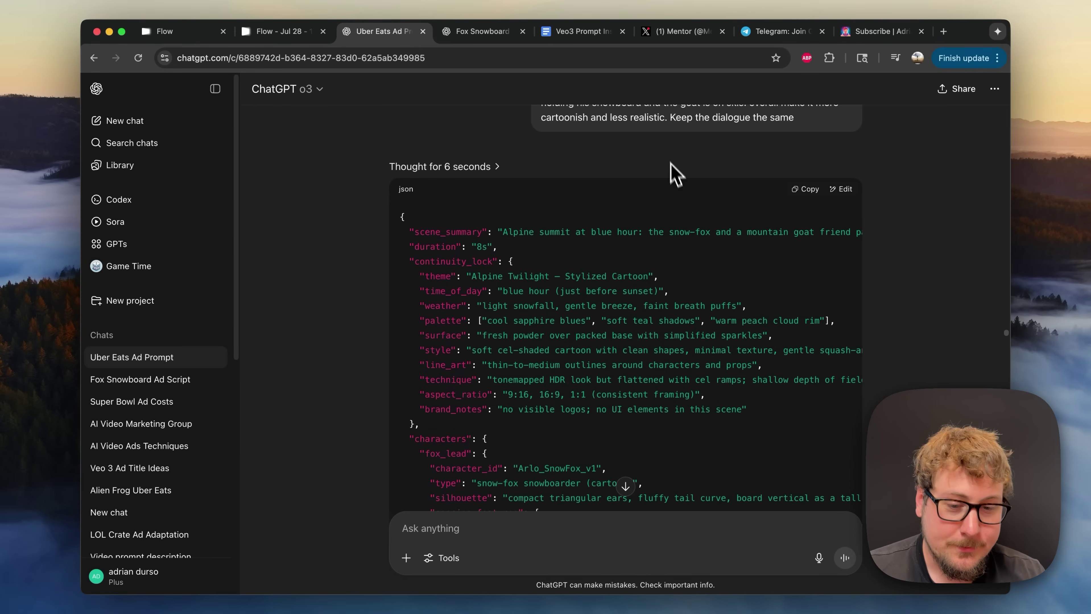
{"action": "scroll", "coordinate": [635, 297], "scroll_direction": "down", "scroll_amount": 20}
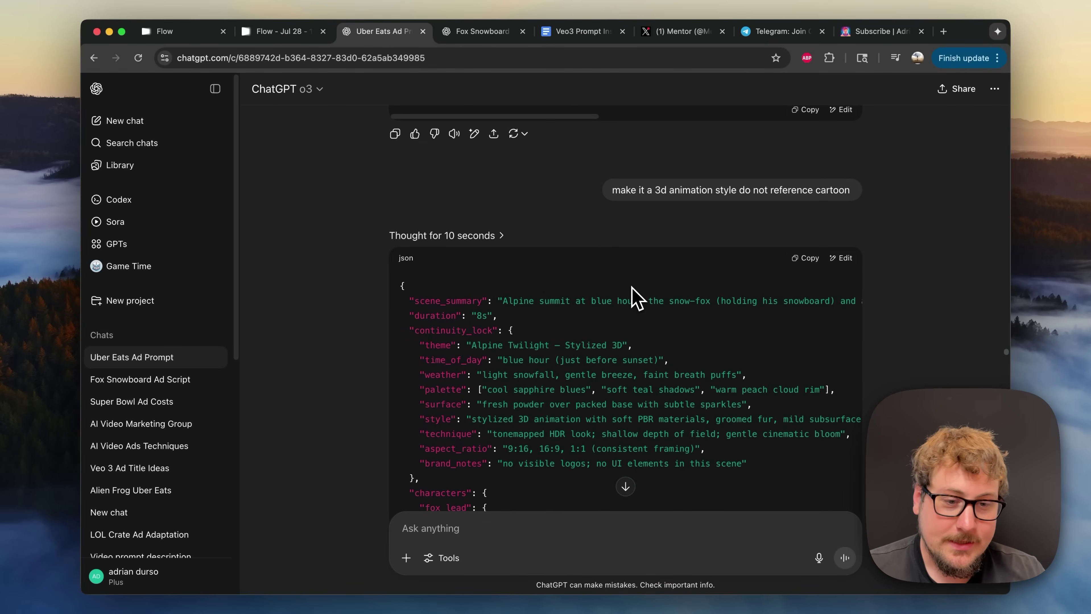
{"action": "scroll", "coordinate": [641, 249], "scroll_direction": "down", "scroll_amount": 20}
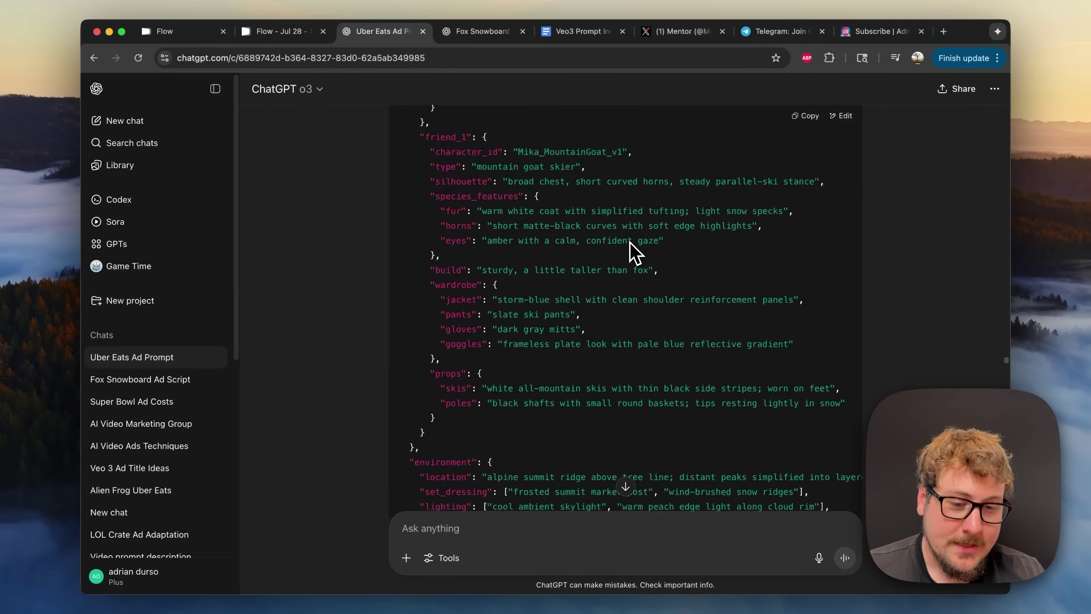
{"action": "scroll", "coordinate": [635, 254], "scroll_direction": "down", "scroll_amount": 5}
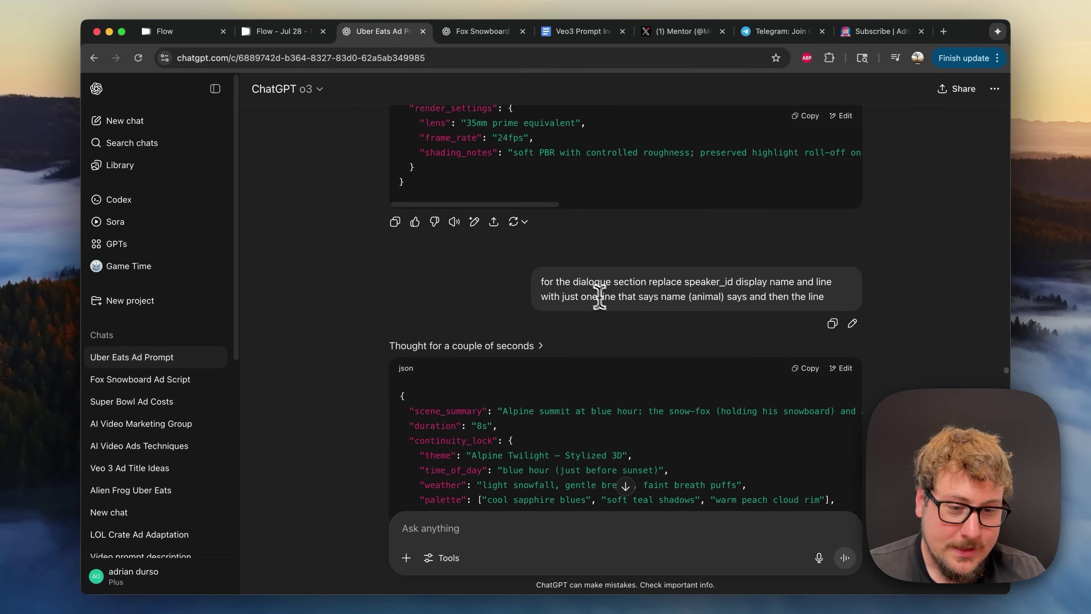
{"action": "left_click_drag", "start_coordinate": [576, 283], "coordinate": [665, 301]}
{"action": "left_click", "coordinate": [661, 296]}
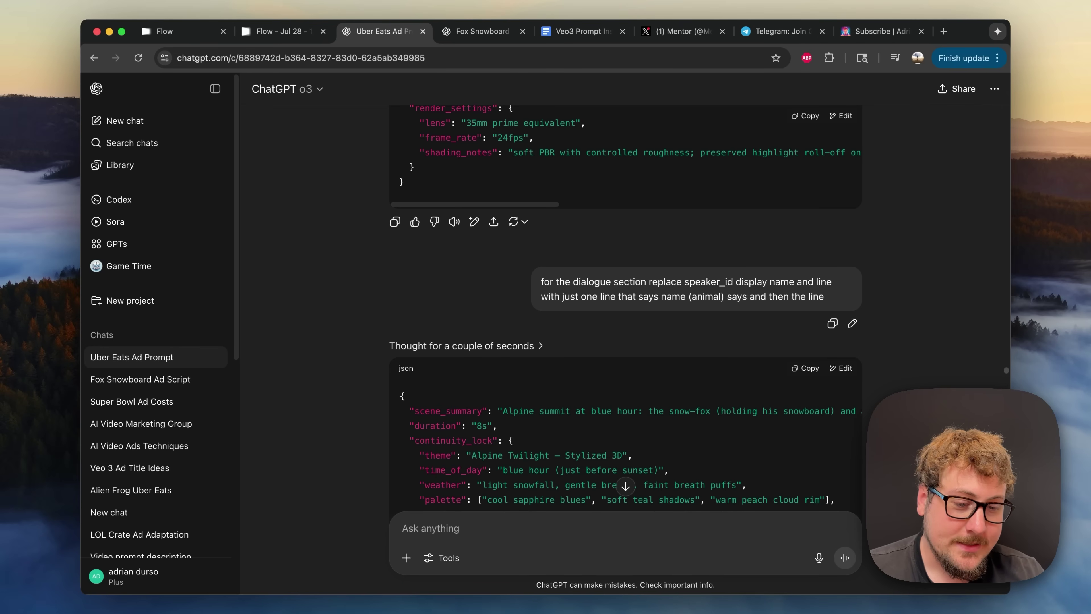
Read through the remaining revised JSON scene prompts to the last one, then go to the Flow project
{"action": "scroll", "coordinate": [668, 318], "scroll_direction": "down", "scroll_amount": 20}
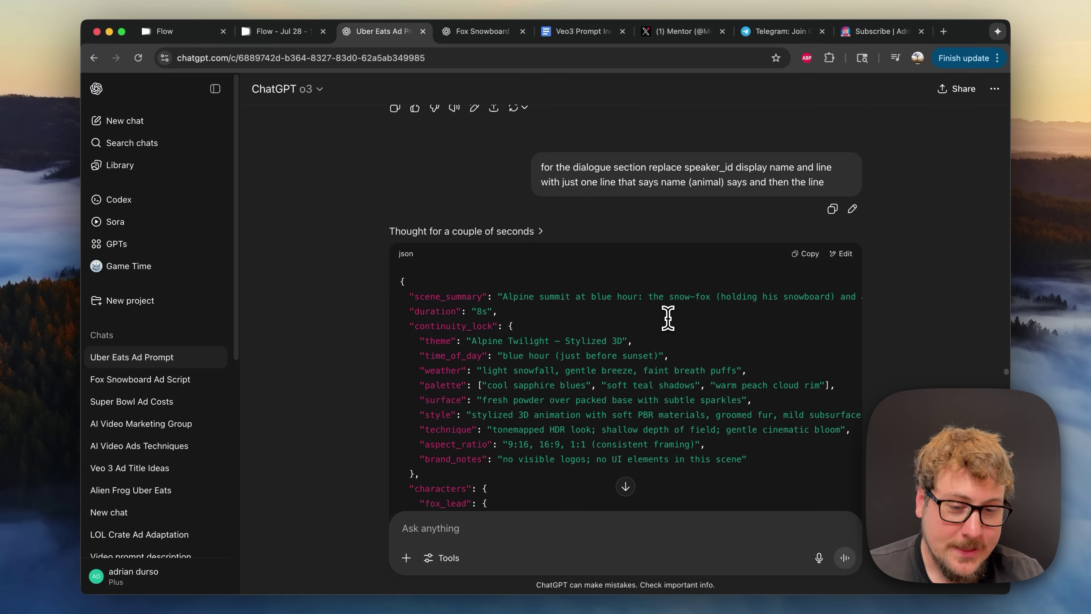
{"action": "scroll", "coordinate": [668, 319], "scroll_direction": "up", "scroll_amount": 5}
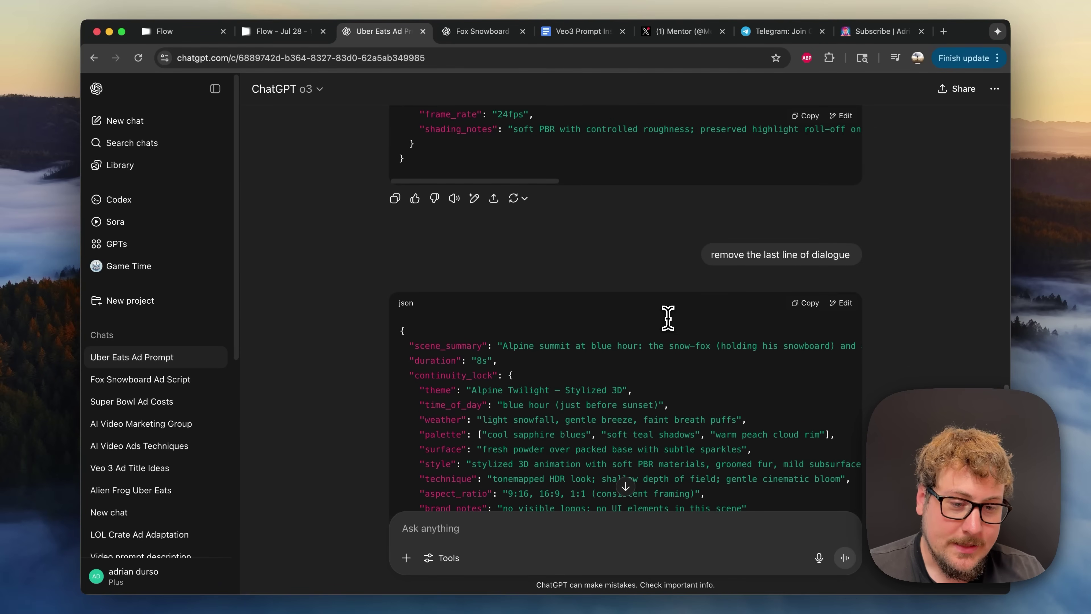
{"action": "scroll", "coordinate": [641, 273], "scroll_direction": "down", "scroll_amount": 14}
{"action": "scroll", "coordinate": [620, 274], "scroll_direction": "down", "scroll_amount": 12}
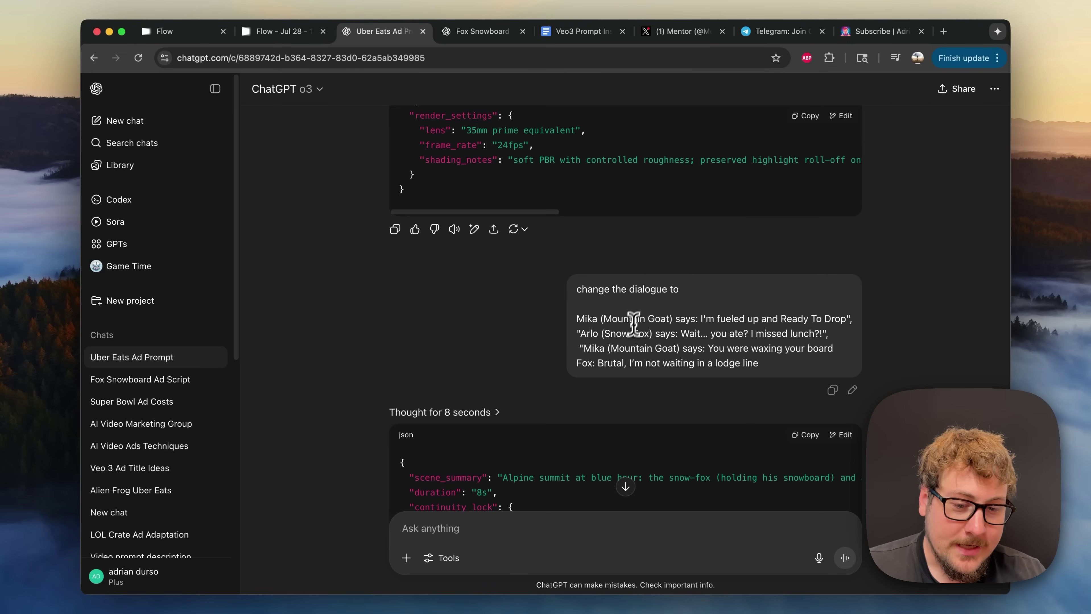
{"action": "scroll", "coordinate": [619, 335], "scroll_direction": "down", "scroll_amount": 20}
{"action": "scroll", "coordinate": [624, 336], "scroll_direction": "up", "scroll_amount": 3}
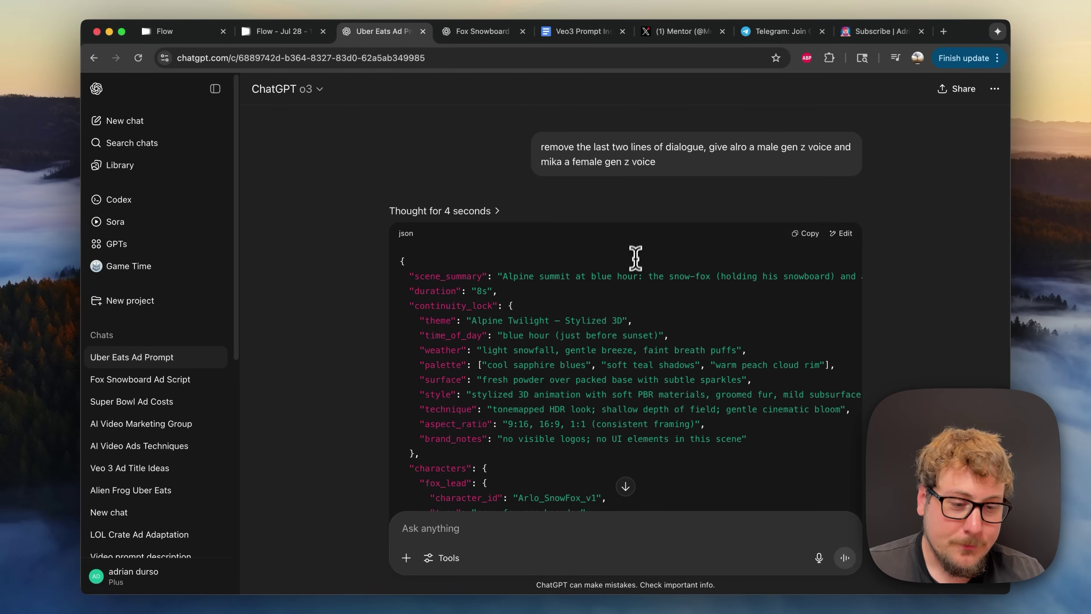
{"action": "scroll", "coordinate": [645, 191], "scroll_direction": "up", "scroll_amount": 1}
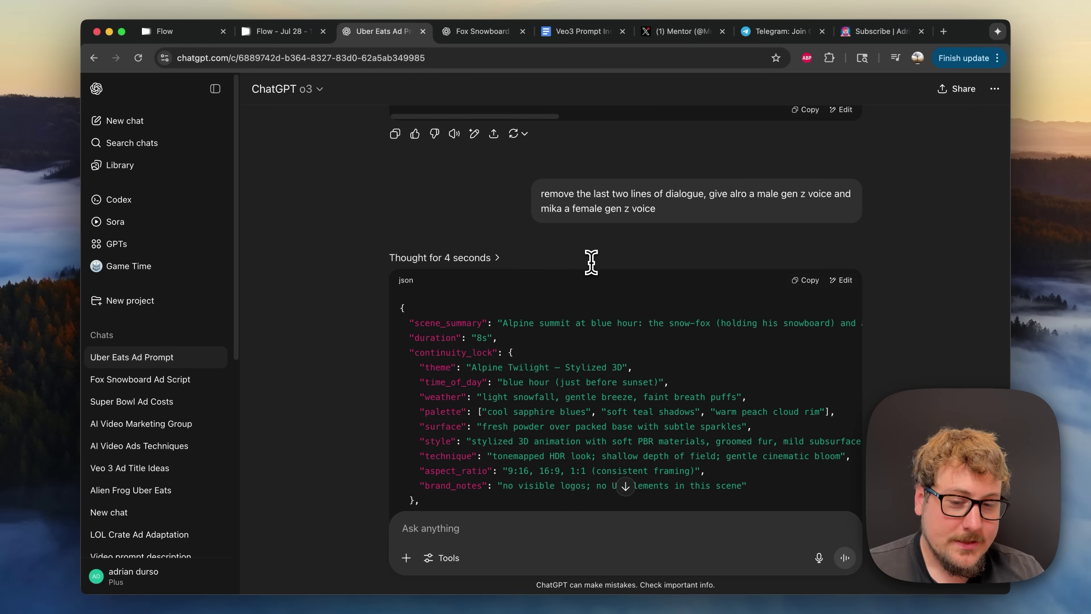
{"action": "scroll", "coordinate": [558, 291], "scroll_direction": "down", "scroll_amount": 15}
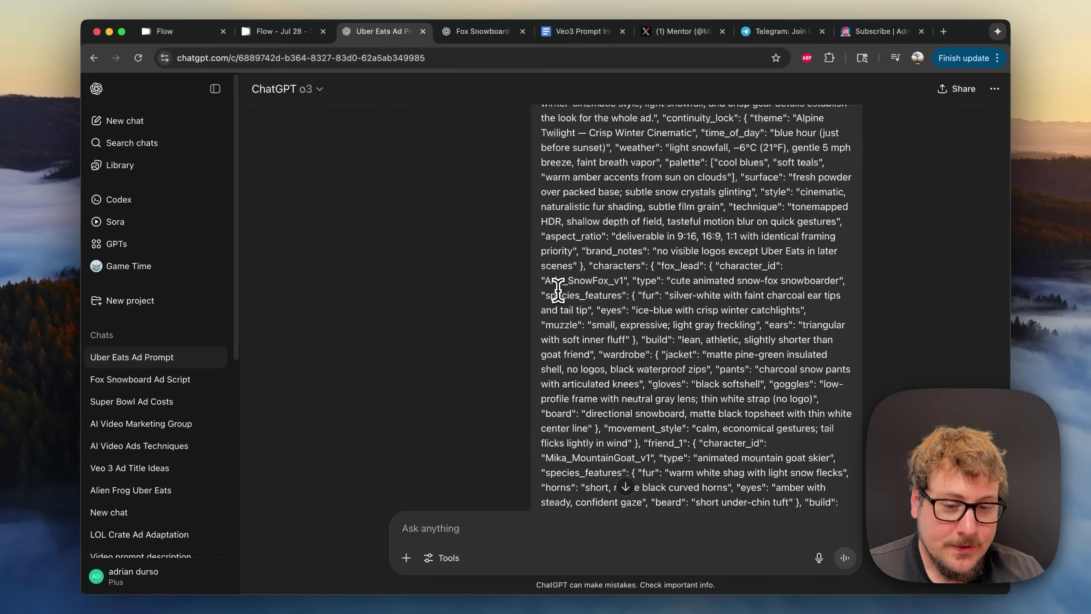
{"action": "scroll", "coordinate": [558, 291], "scroll_direction": "down", "scroll_amount": 20}
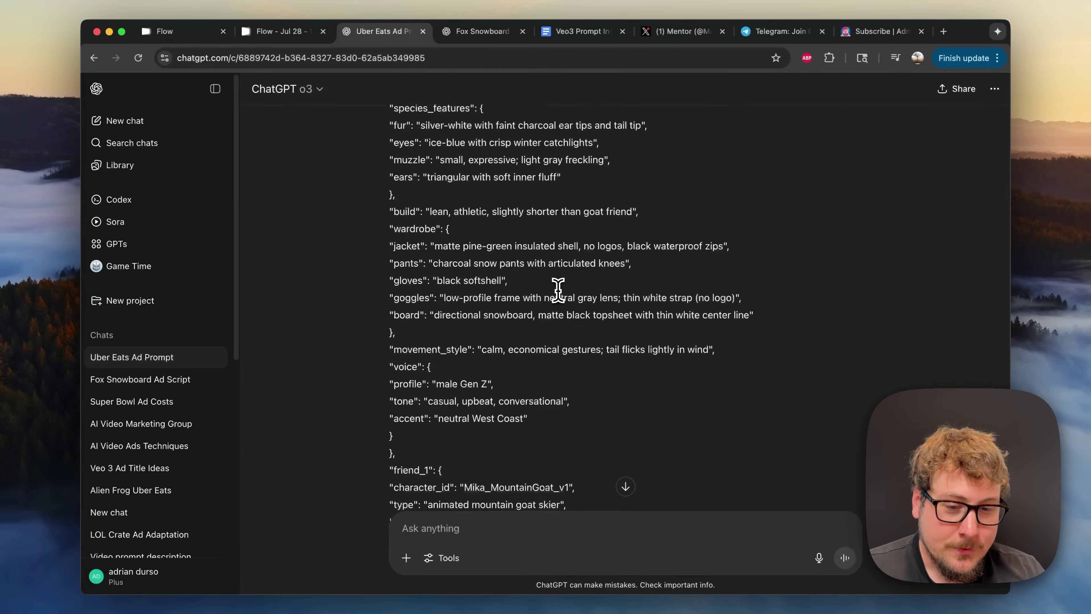
{"action": "scroll", "coordinate": [558, 290], "scroll_direction": "down", "scroll_amount": 20}
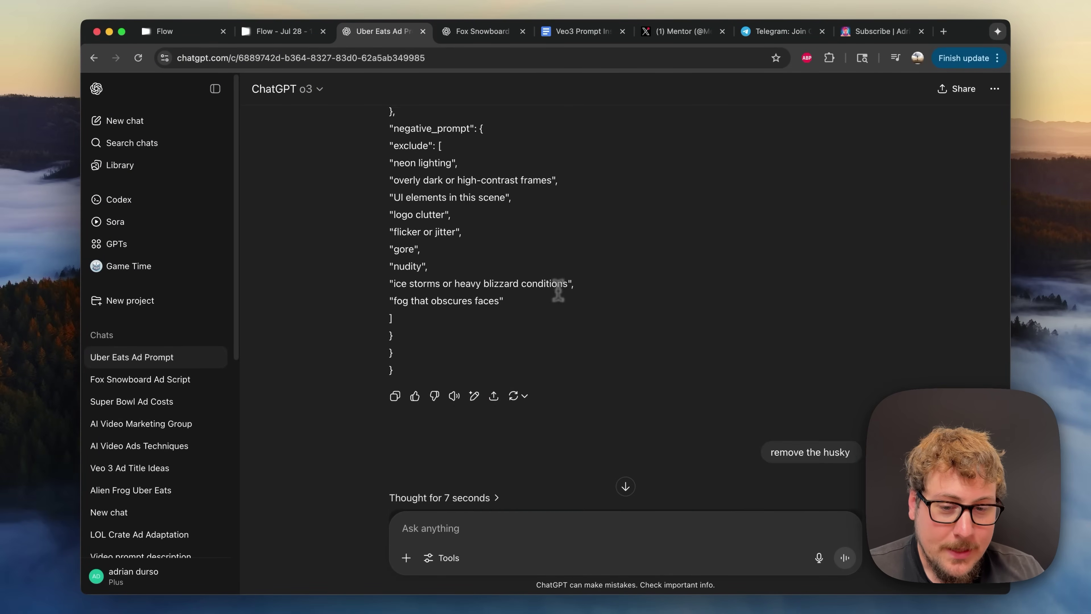
{"action": "scroll", "coordinate": [558, 290], "scroll_direction": "down", "scroll_amount": 20}
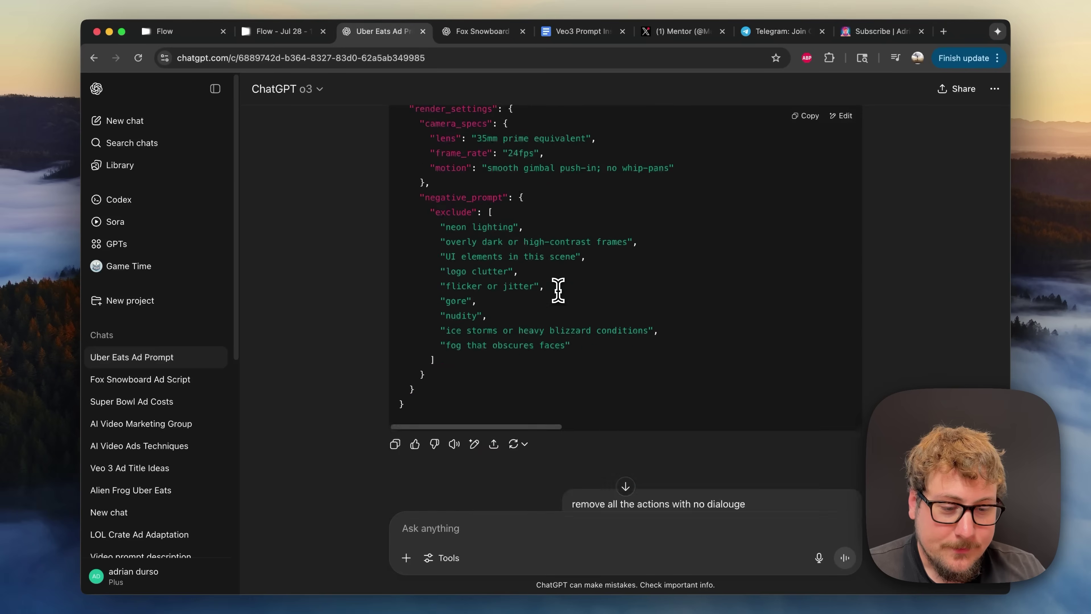
{"action": "scroll", "coordinate": [558, 290], "scroll_direction": "up", "scroll_amount": 12}
{"action": "scroll", "coordinate": [558, 290], "scroll_direction": "down", "scroll_amount": 15}
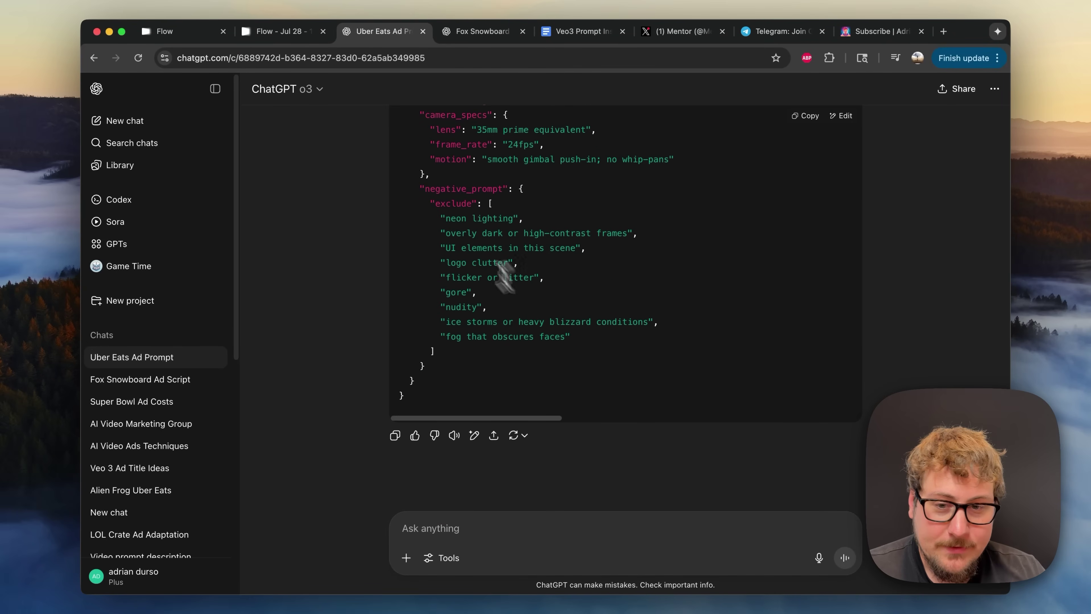
{"action": "left_click", "coordinate": [280, 31]}
Play the fox-and-goat clip, restart it from the beginning, and pause it
{"action": "scroll", "coordinate": [336, 344], "scroll_direction": "down", "scroll_amount": 3}
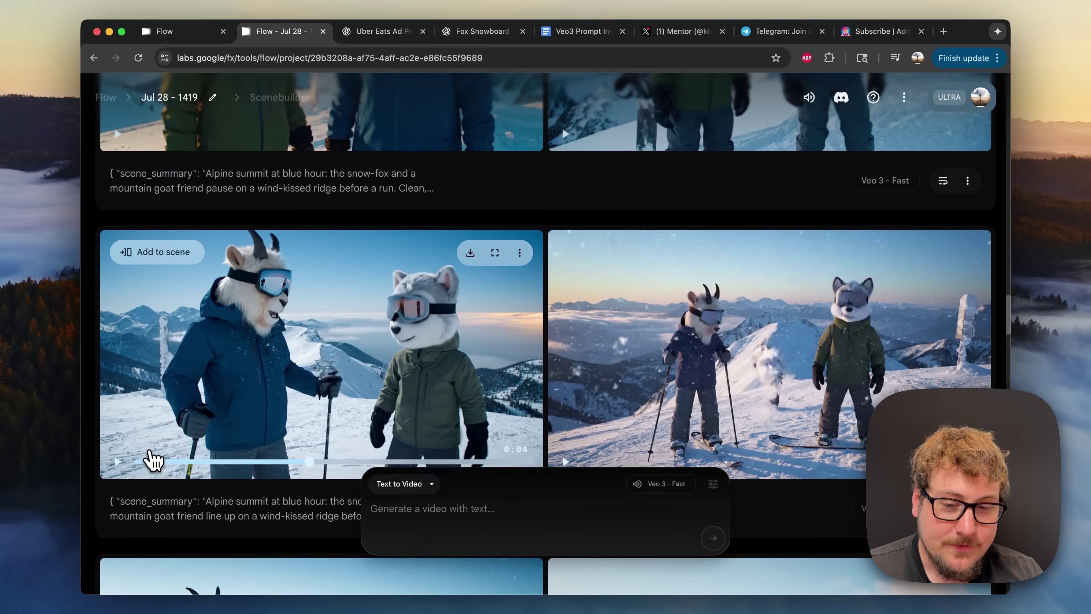
{"action": "left_click", "coordinate": [150, 463]}
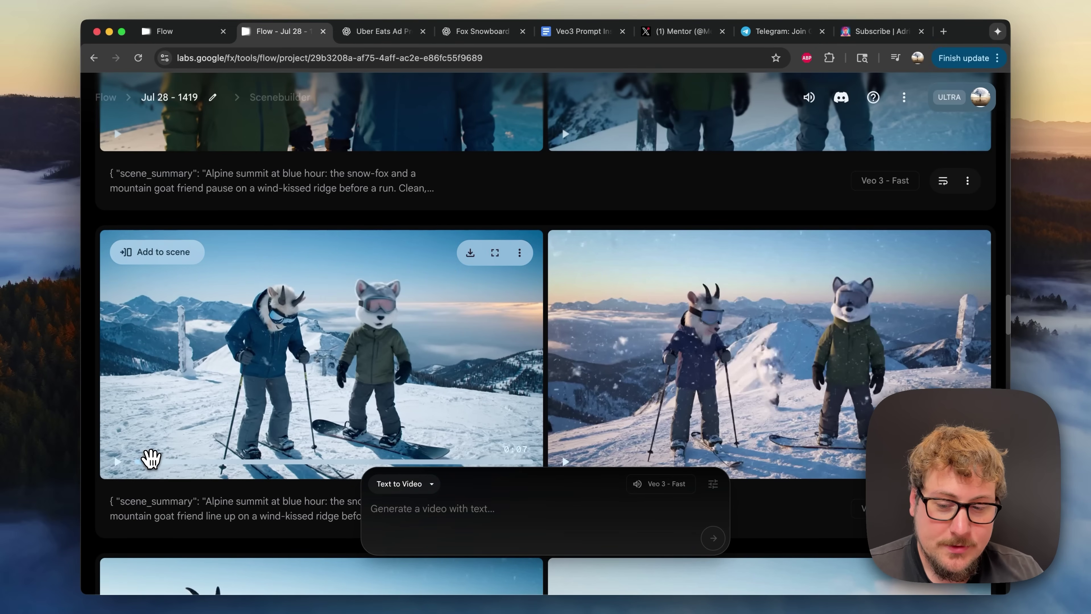
{"action": "left_click", "coordinate": [118, 463]}
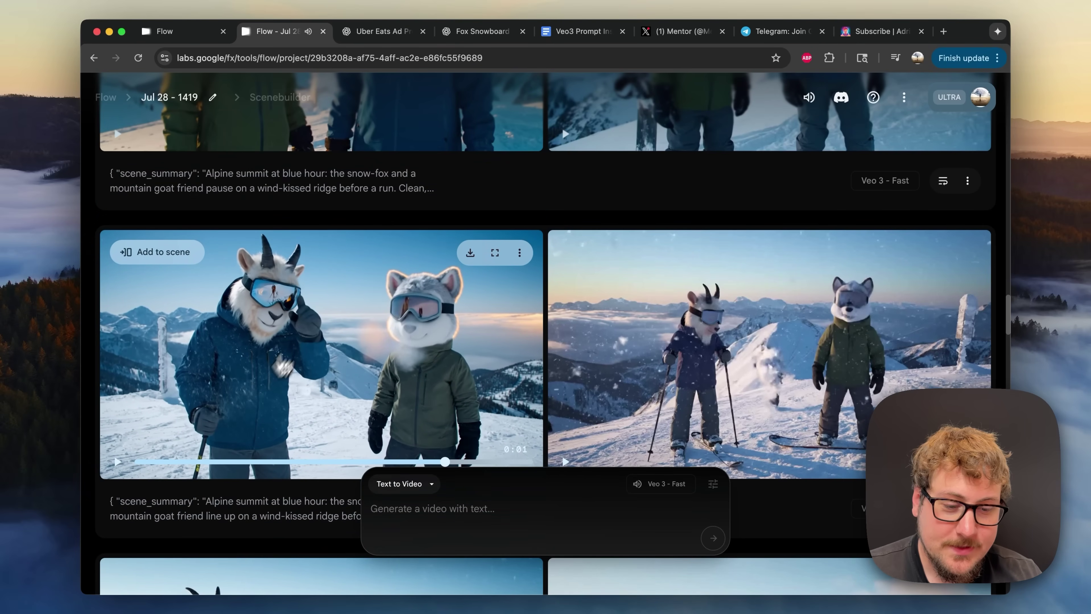
{"action": "scroll", "coordinate": [357, 344], "scroll_direction": "up", "scroll_amount": 5}
{"action": "mouse_move", "coordinate": [357, 344]}
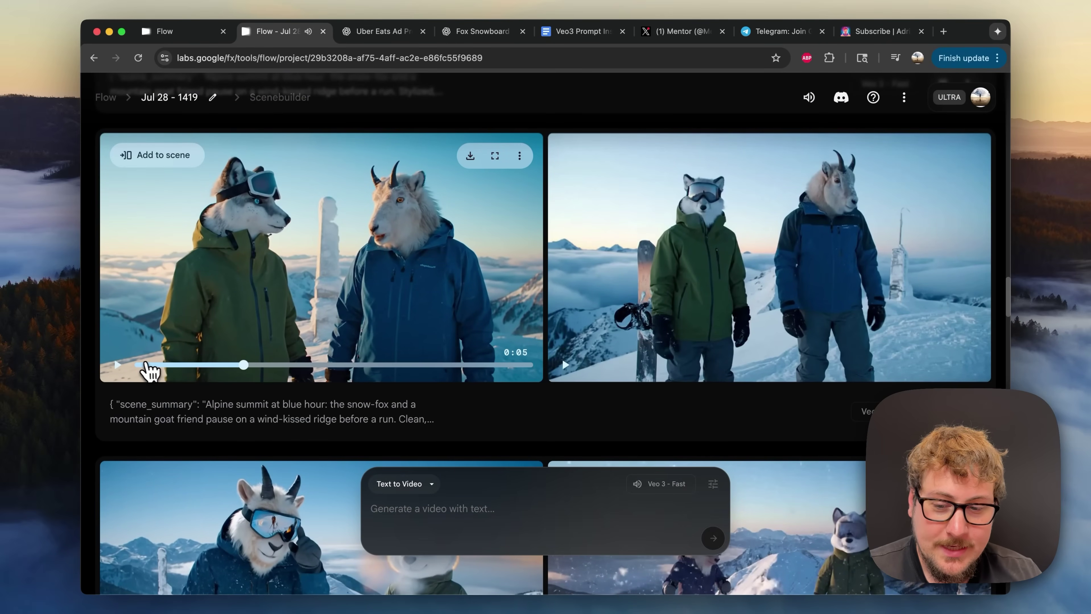
{"action": "left_click", "coordinate": [142, 365]}
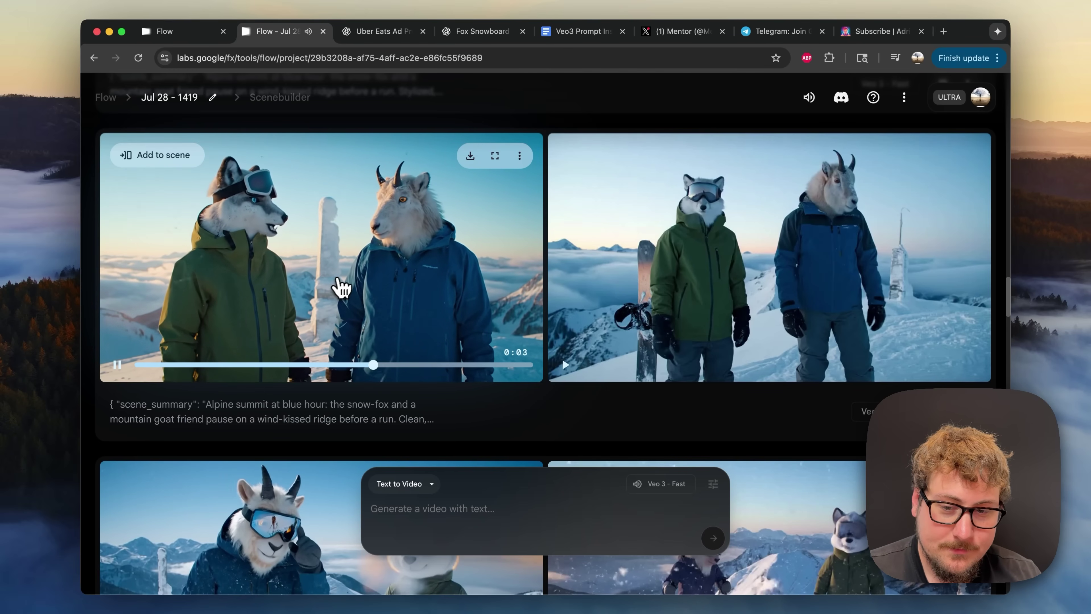
{"action": "left_click", "coordinate": [343, 286]}
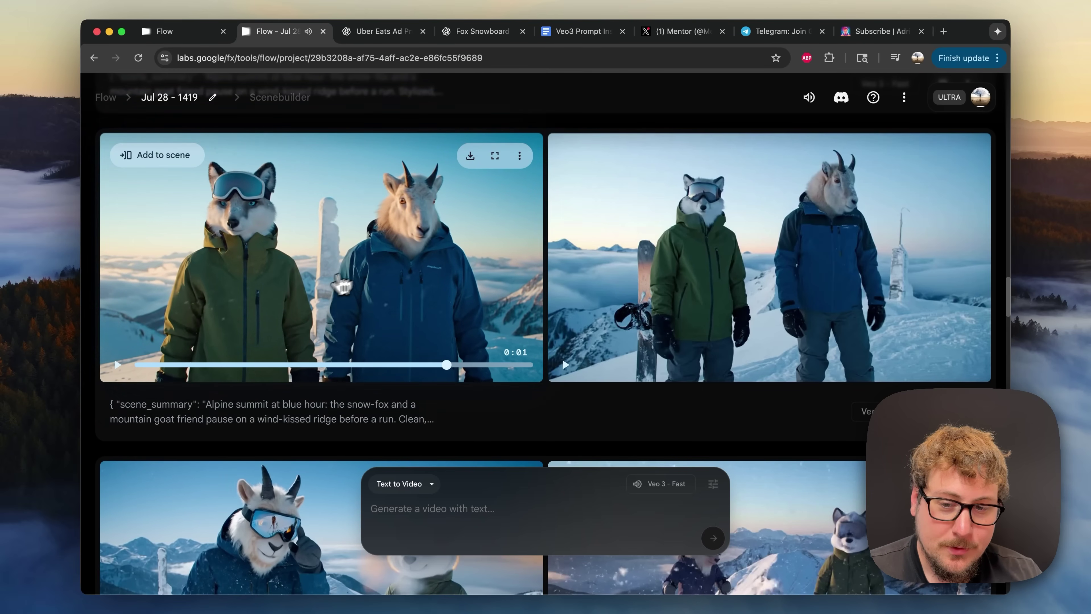
Scroll up to the fox-and-goat summit clip, play it partway and pause, then browse the clip rows
{"action": "scroll", "coordinate": [343, 285], "scroll_direction": "up", "scroll_amount": 2}
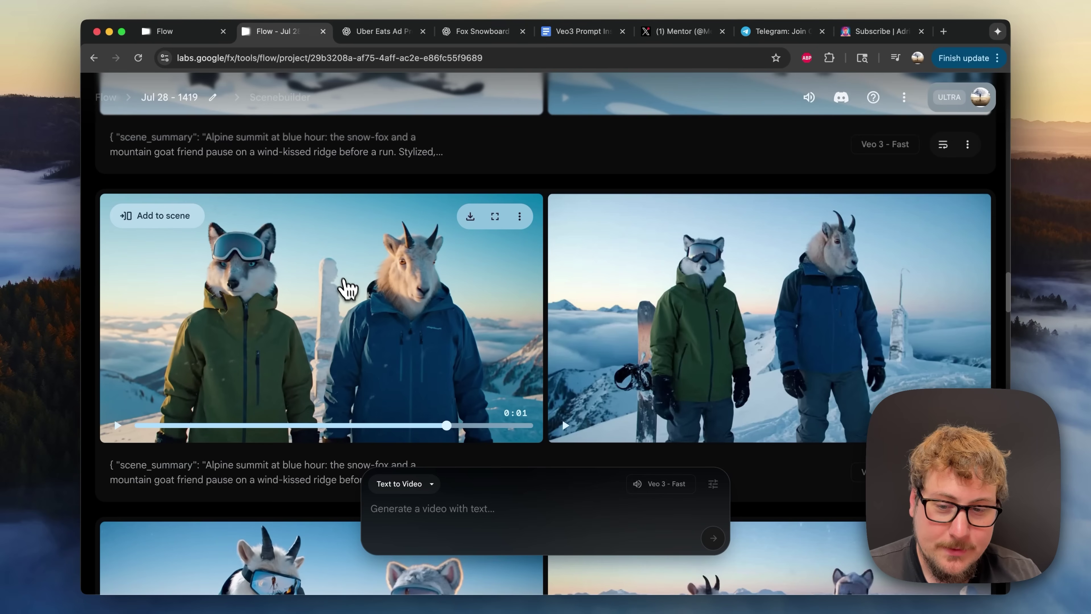
{"action": "scroll", "coordinate": [345, 332], "scroll_direction": "up", "scroll_amount": 7}
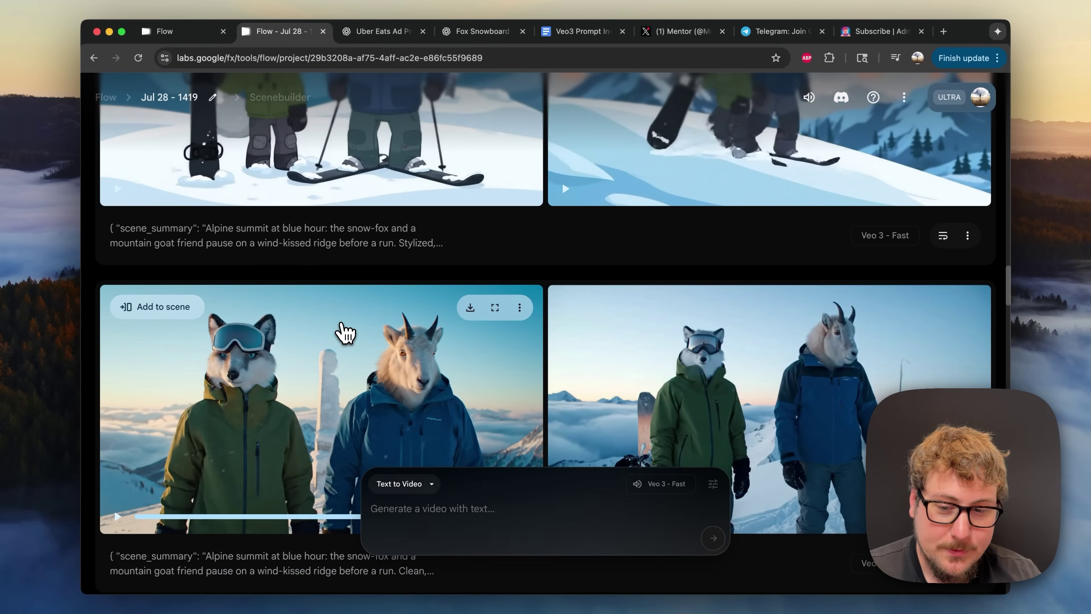
{"action": "scroll", "coordinate": [342, 325], "scroll_direction": "up", "scroll_amount": 2}
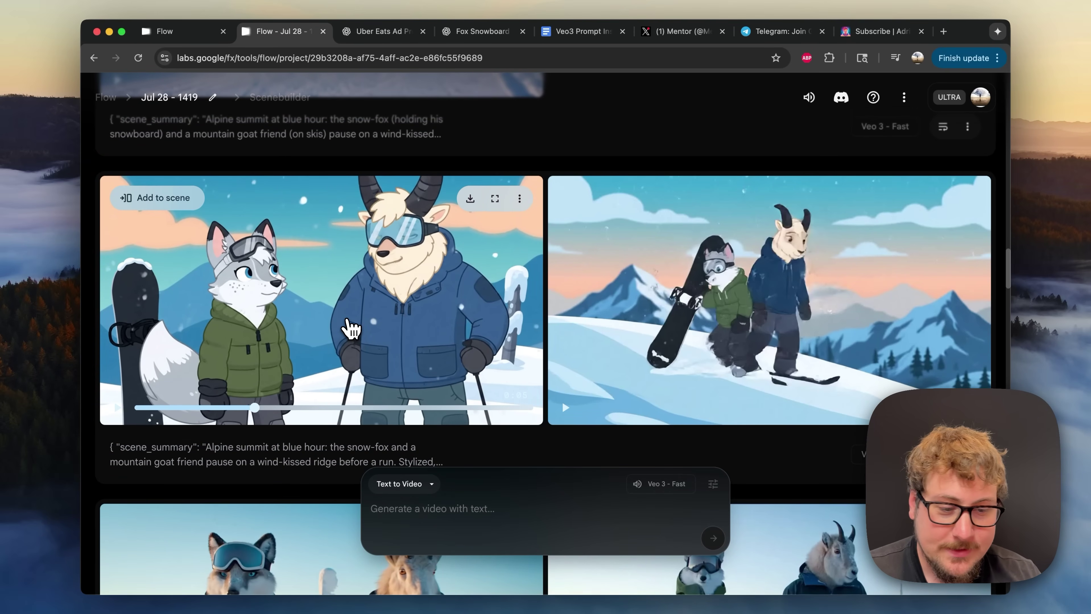
{"action": "scroll", "coordinate": [349, 329], "scroll_direction": "up", "scroll_amount": 8}
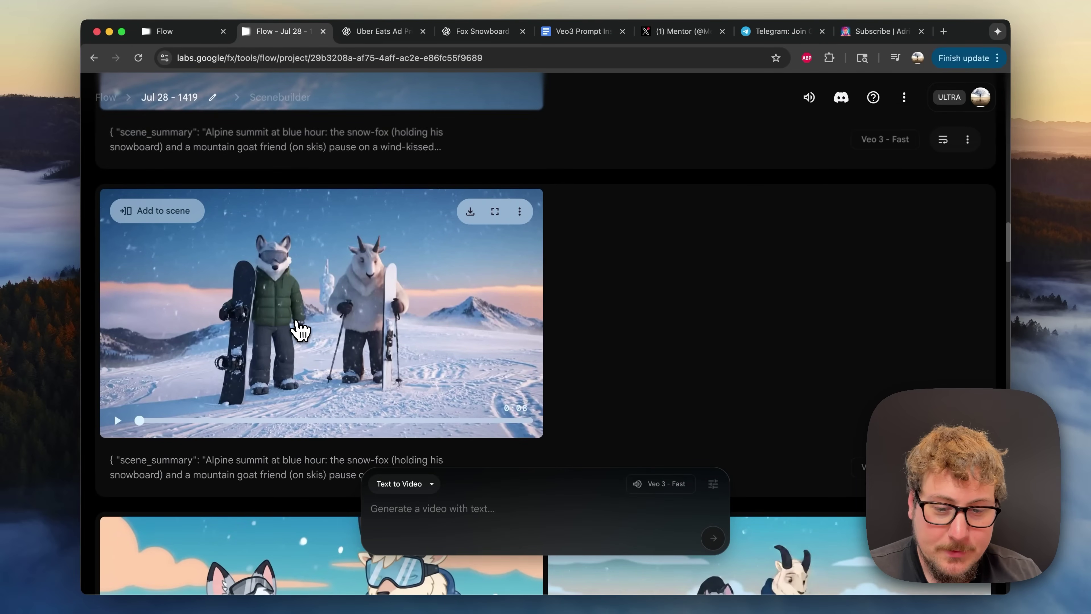
{"action": "left_click", "coordinate": [296, 327]}
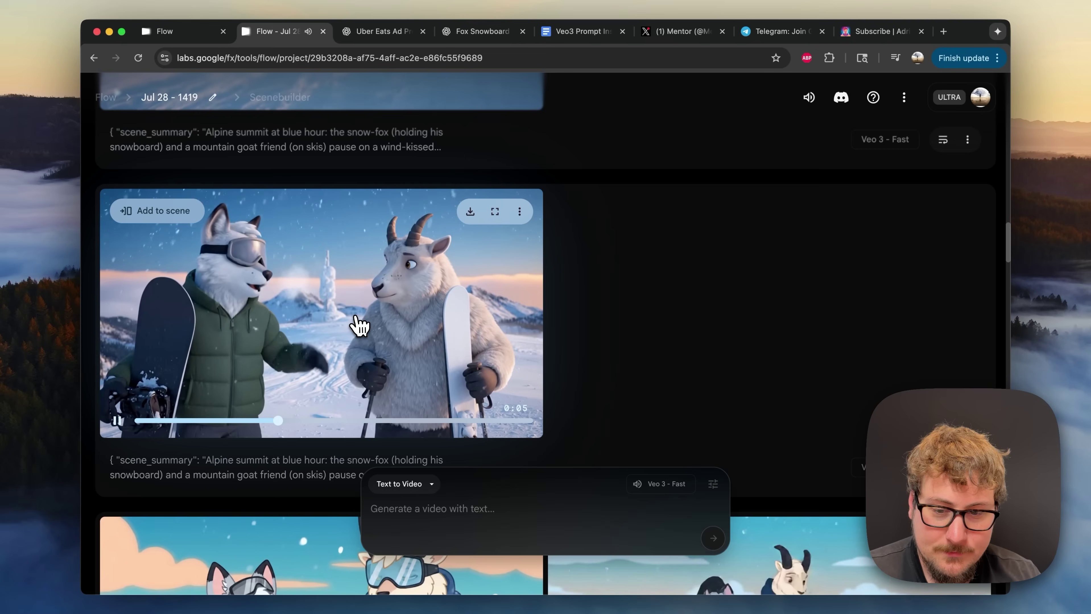
{"action": "left_click", "coordinate": [354, 325]}
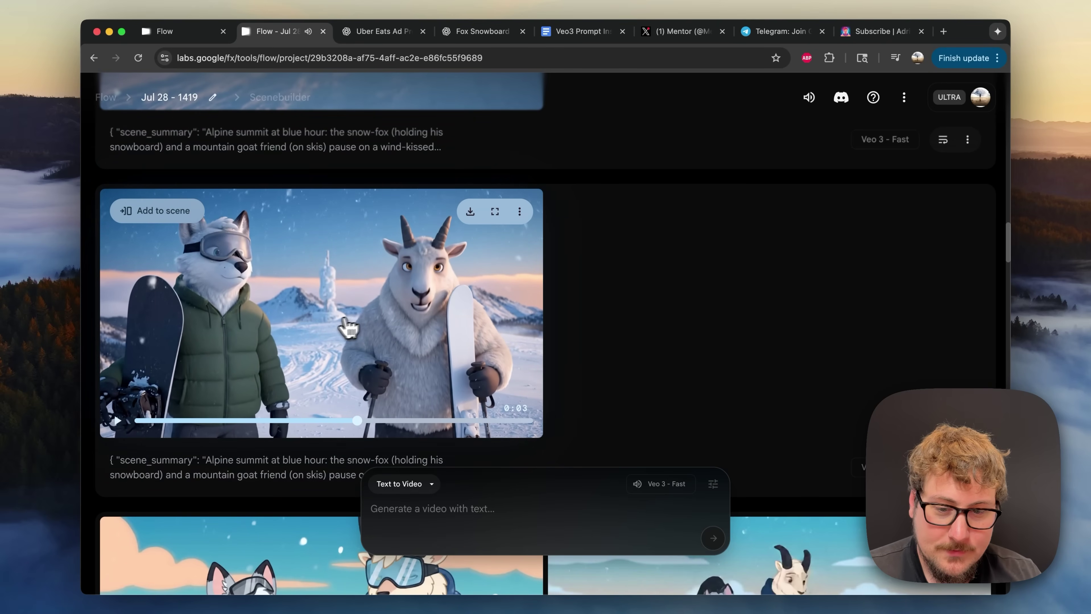
{"action": "scroll", "coordinate": [372, 306], "scroll_direction": "up", "scroll_amount": 10}
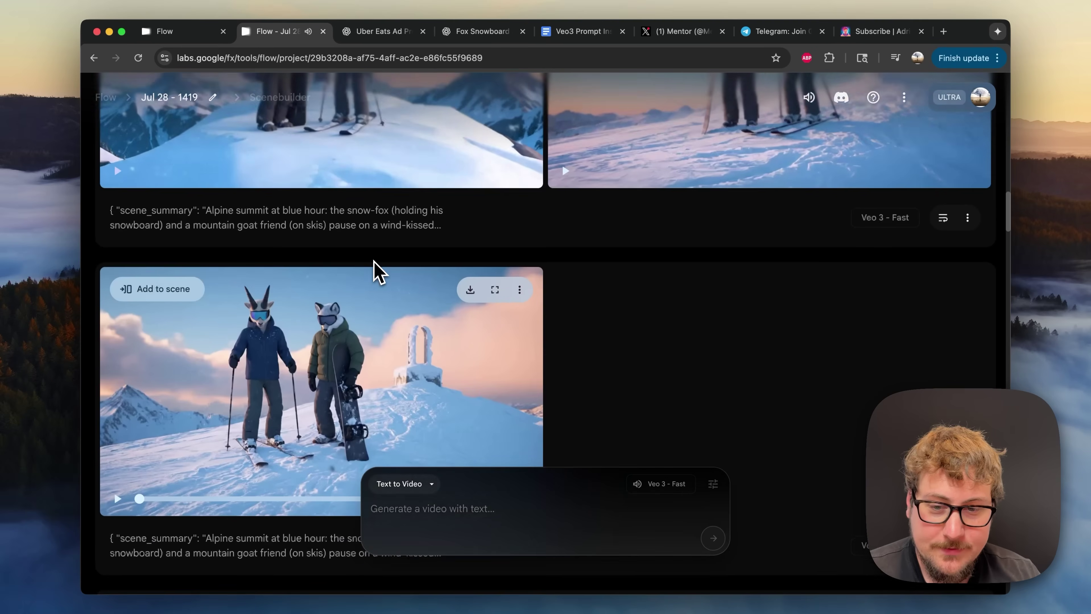
{"action": "scroll", "coordinate": [373, 268], "scroll_direction": "down", "scroll_amount": 4}
{"action": "scroll", "coordinate": [374, 267], "scroll_direction": "up", "scroll_amount": 4}
{"action": "scroll", "coordinate": [374, 268], "scroll_direction": "down", "scroll_amount": 5}
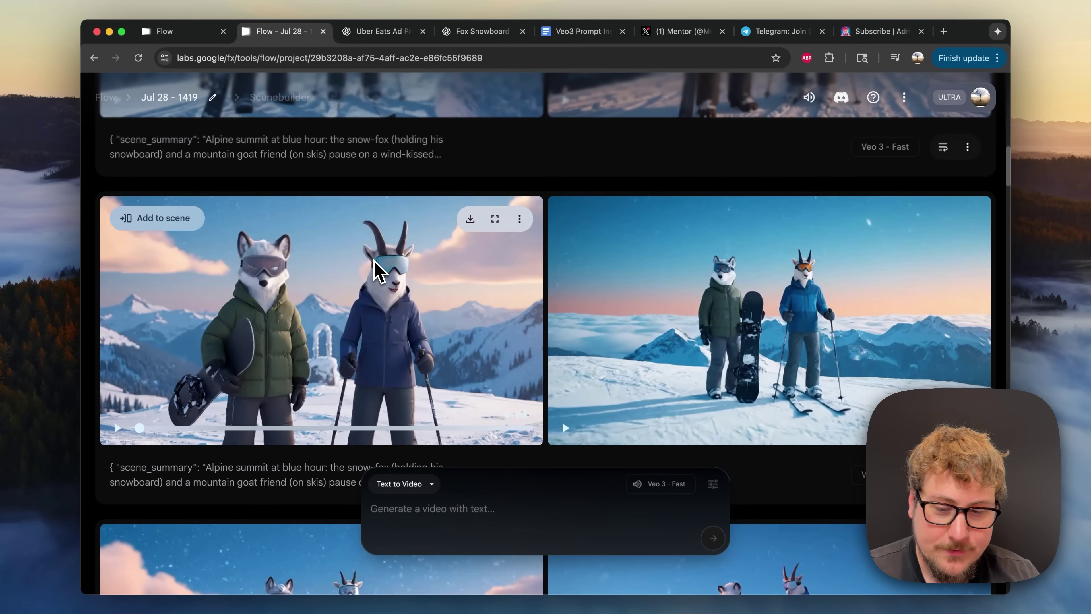
{"action": "scroll", "coordinate": [372, 263], "scroll_direction": "up", "scroll_amount": 10}
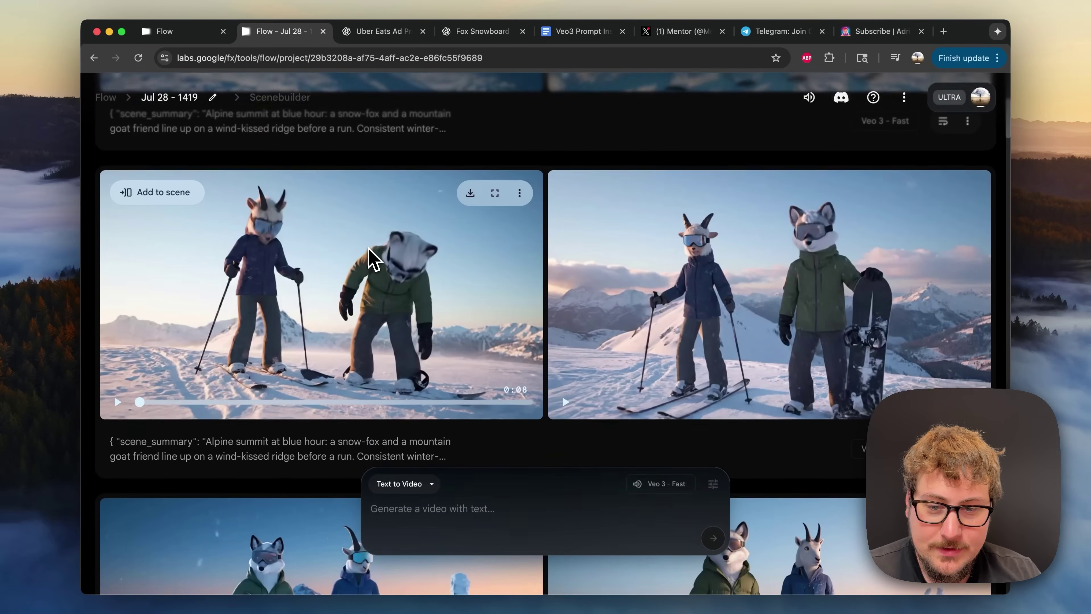
Compare the clip of the fox bending beside the goat with the snowboard line-up clip
{"action": "scroll", "coordinate": [565, 268], "scroll_direction": "down", "scroll_amount": 6}
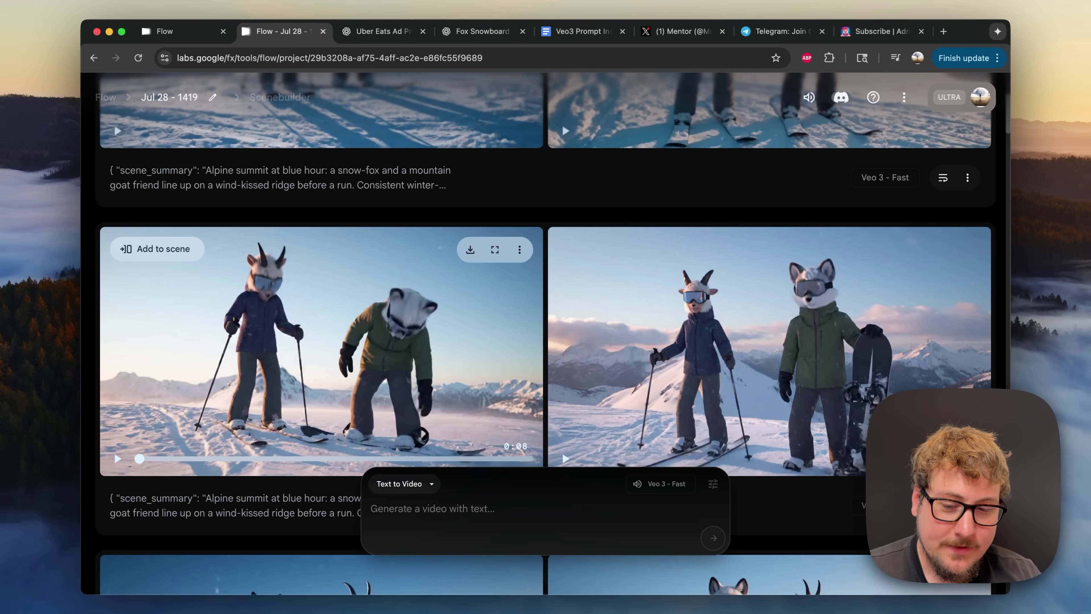
{"action": "left_click", "coordinate": [117, 460]}
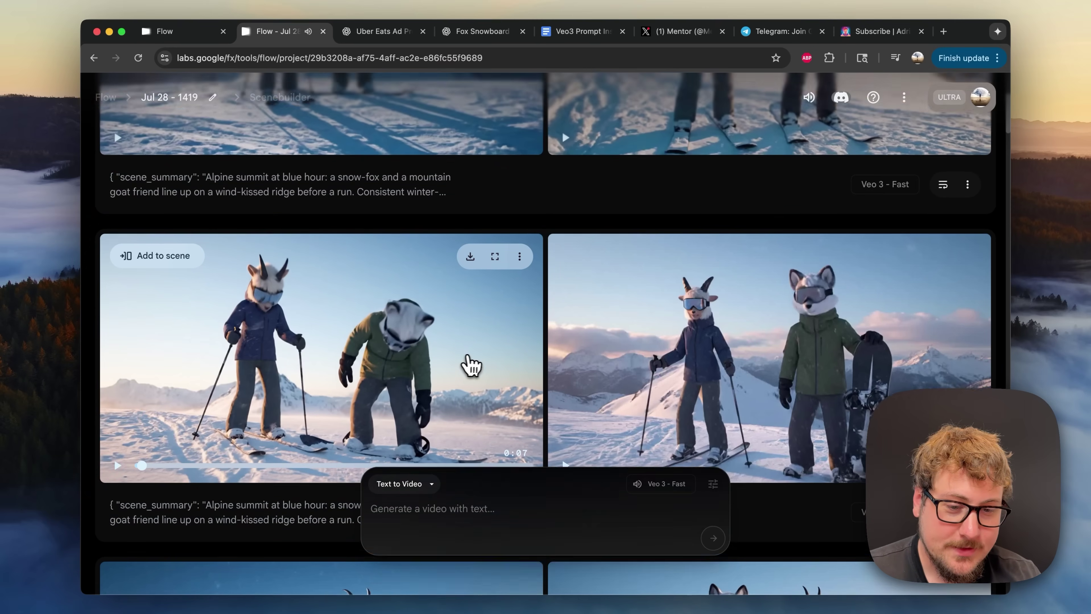
{"action": "scroll", "coordinate": [468, 365], "scroll_direction": "up", "scroll_amount": 3}
{"action": "scroll", "coordinate": [602, 417], "scroll_direction": "up", "scroll_amount": 2}
{"action": "scroll", "coordinate": [779, 477], "scroll_direction": "down", "scroll_amount": 7}
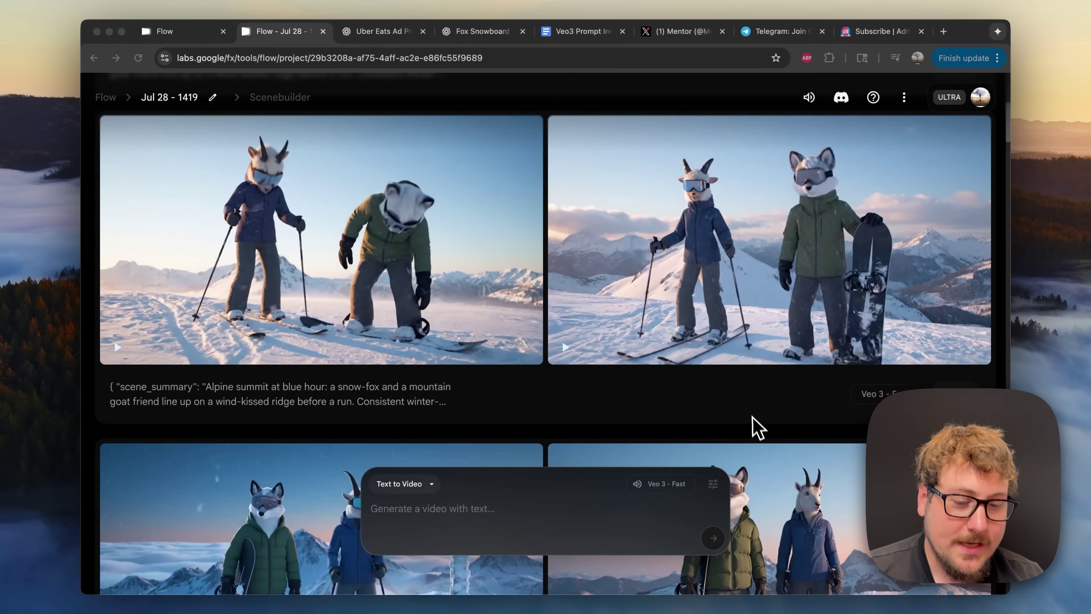
{"action": "left_click", "coordinate": [680, 297]}
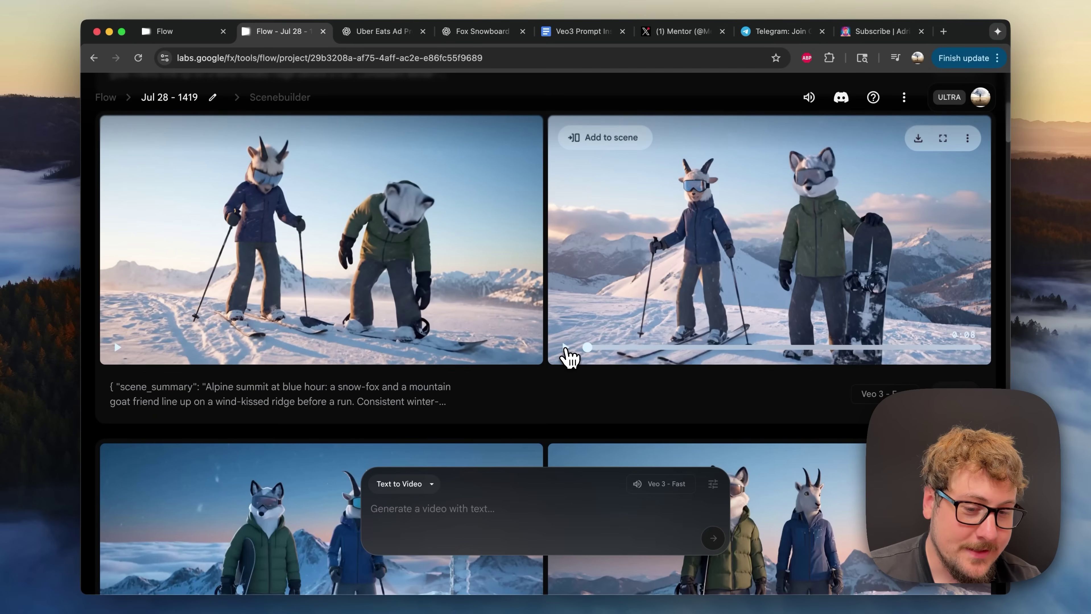
{"action": "left_click", "coordinate": [566, 348]}
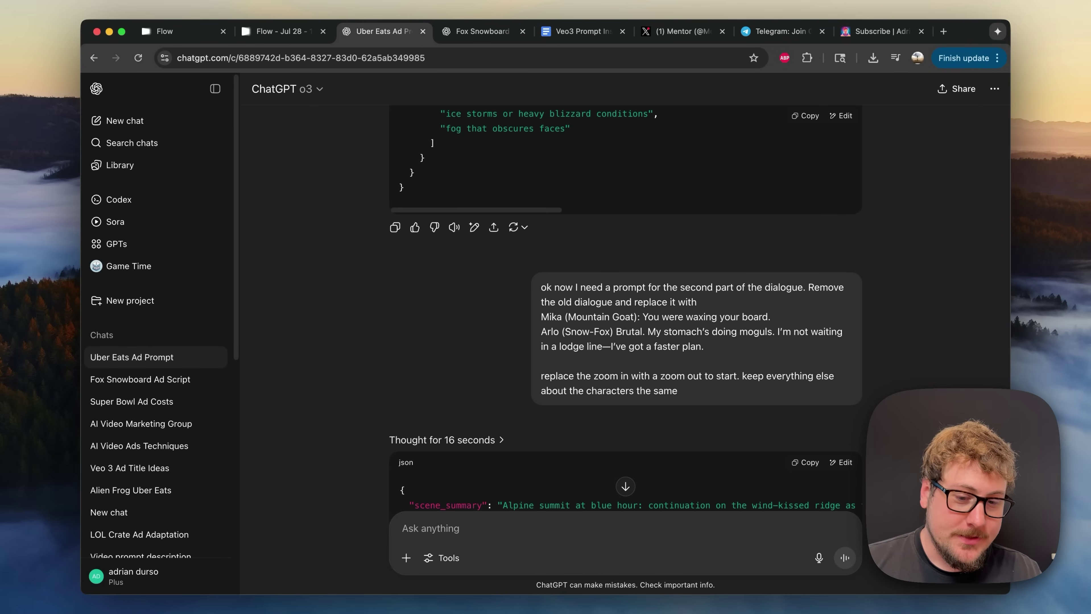
{"action": "scroll", "coordinate": [447, 337], "scroll_direction": "down", "scroll_amount": 1}
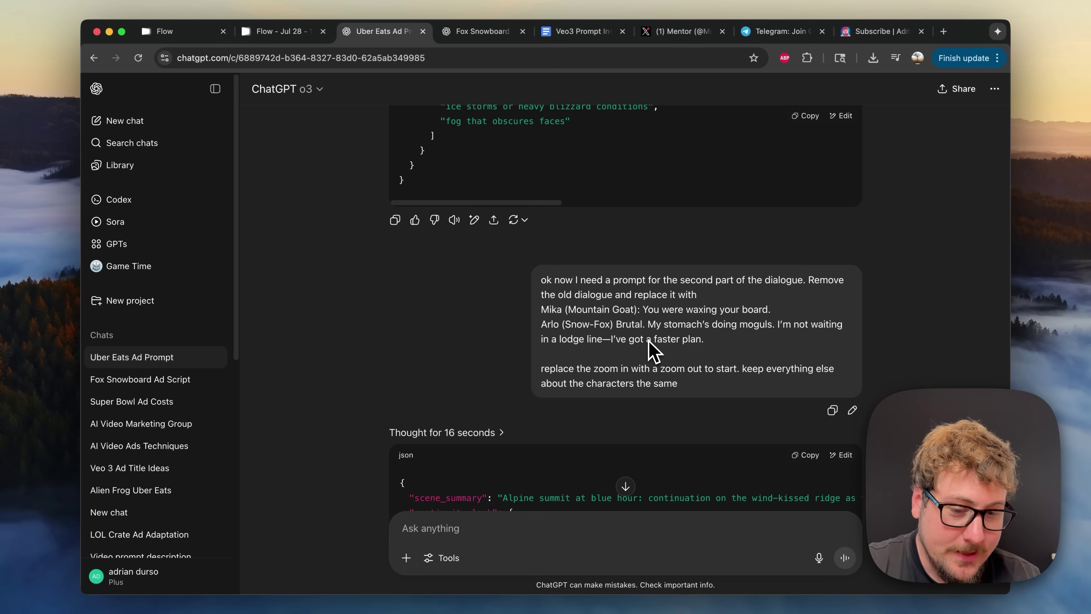
{"action": "scroll", "coordinate": [641, 351], "scroll_direction": "down", "scroll_amount": 2}
{"action": "scroll", "coordinate": [630, 361], "scroll_direction": "down", "scroll_amount": 10}
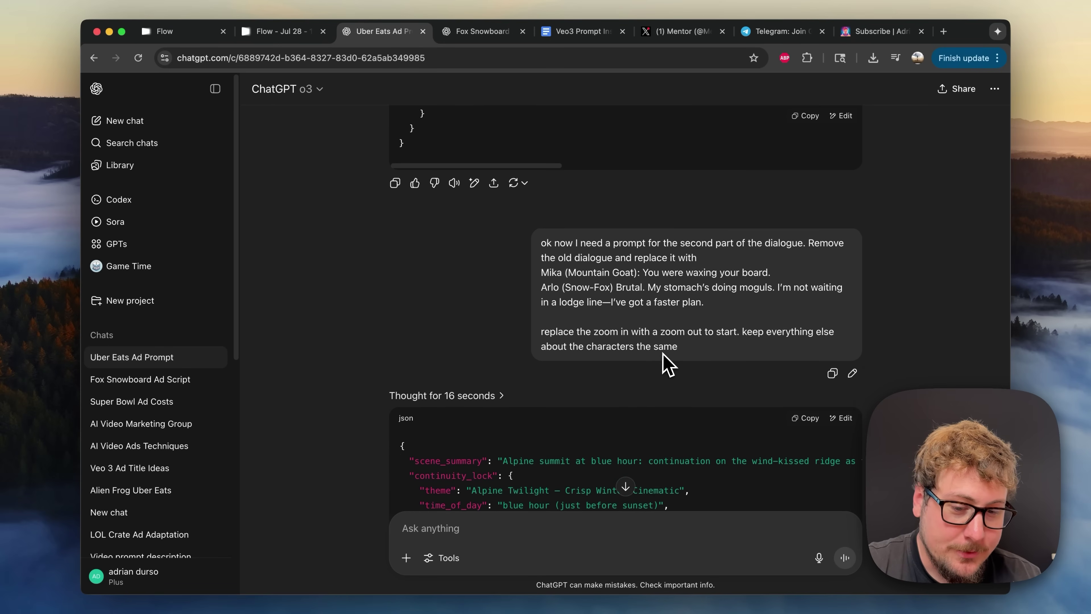
In Flow, choose the goat-and-fox still as the starting frame for Frames to Video
{"action": "scroll", "coordinate": [538, 413], "scroll_direction": "down", "scroll_amount": 10}
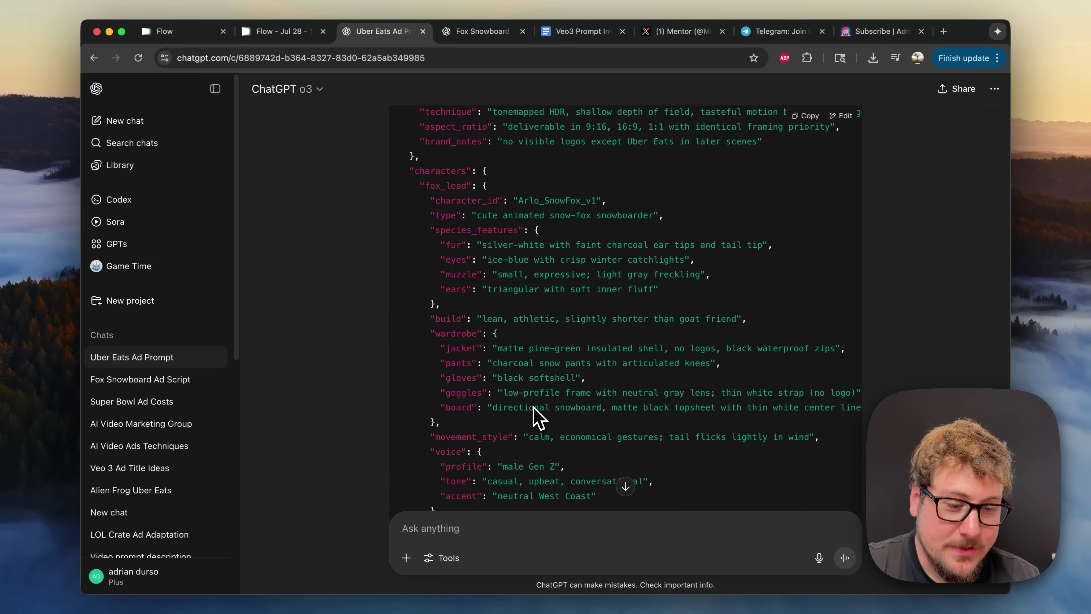
{"action": "left_click", "coordinate": [292, 38]}
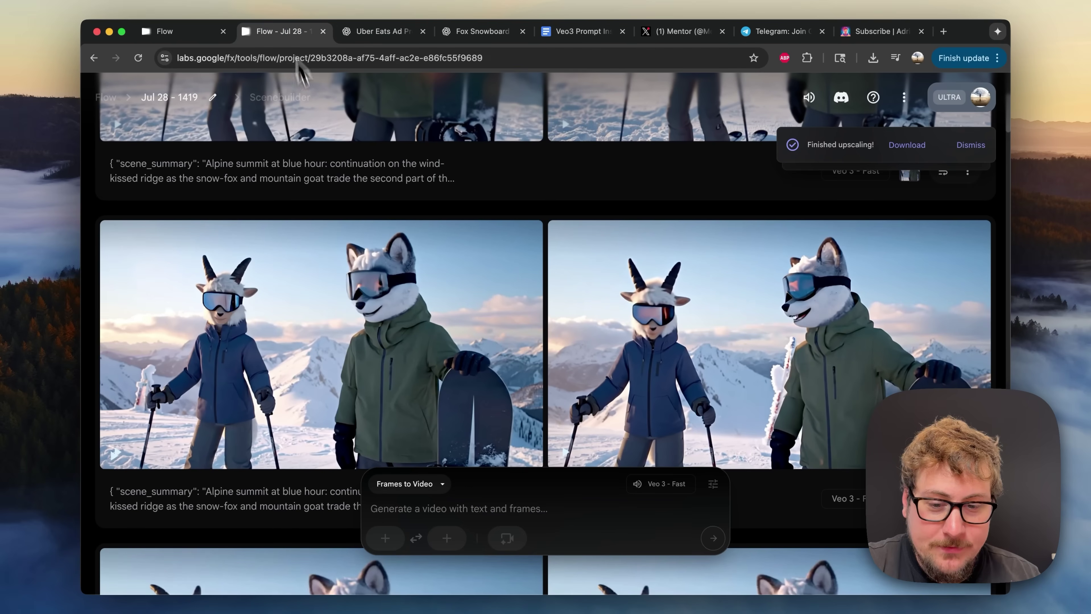
{"action": "scroll", "coordinate": [365, 329], "scroll_direction": "down", "scroll_amount": 2}
{"action": "scroll", "coordinate": [370, 333], "scroll_direction": "up", "scroll_amount": 2}
{"action": "scroll", "coordinate": [377, 340], "scroll_direction": "down", "scroll_amount": 2}
{"action": "scroll", "coordinate": [373, 338], "scroll_direction": "down", "scroll_amount": 10}
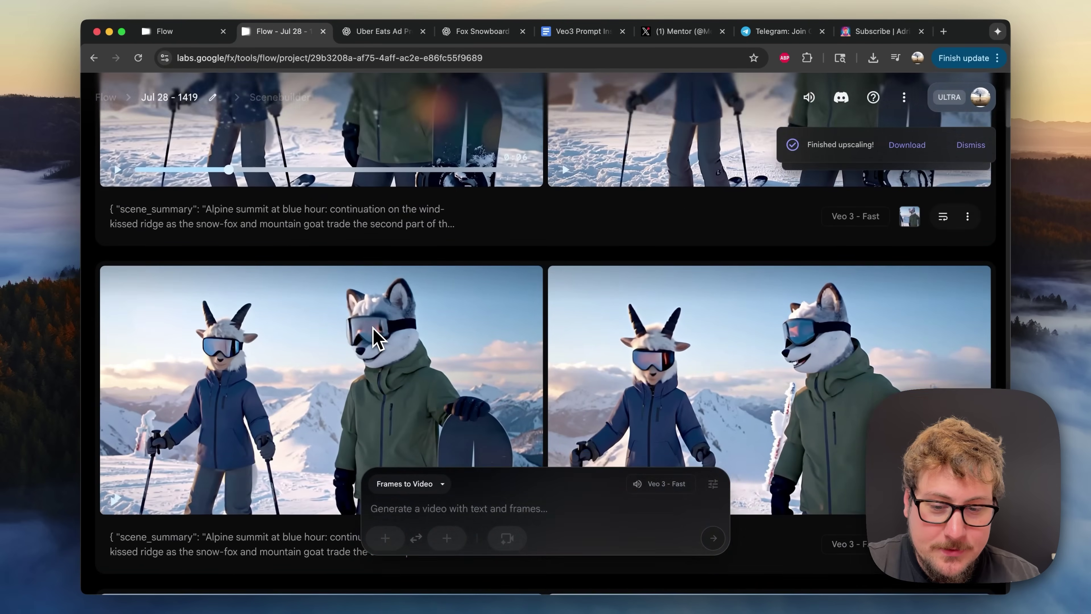
{"action": "scroll", "coordinate": [373, 337], "scroll_direction": "up", "scroll_amount": 3}
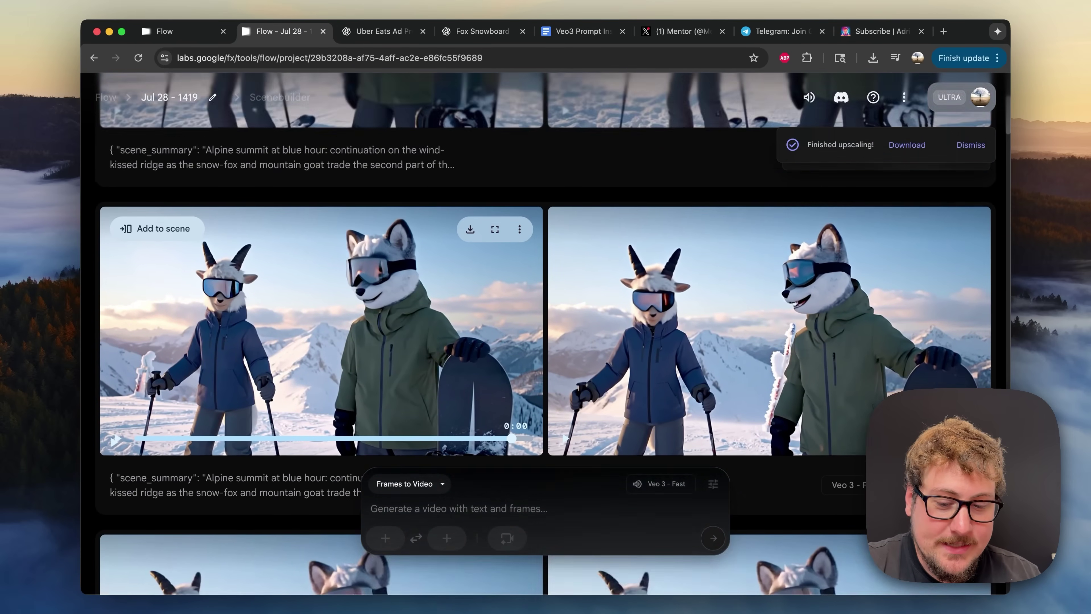
{"action": "left_click", "coordinate": [387, 540]}
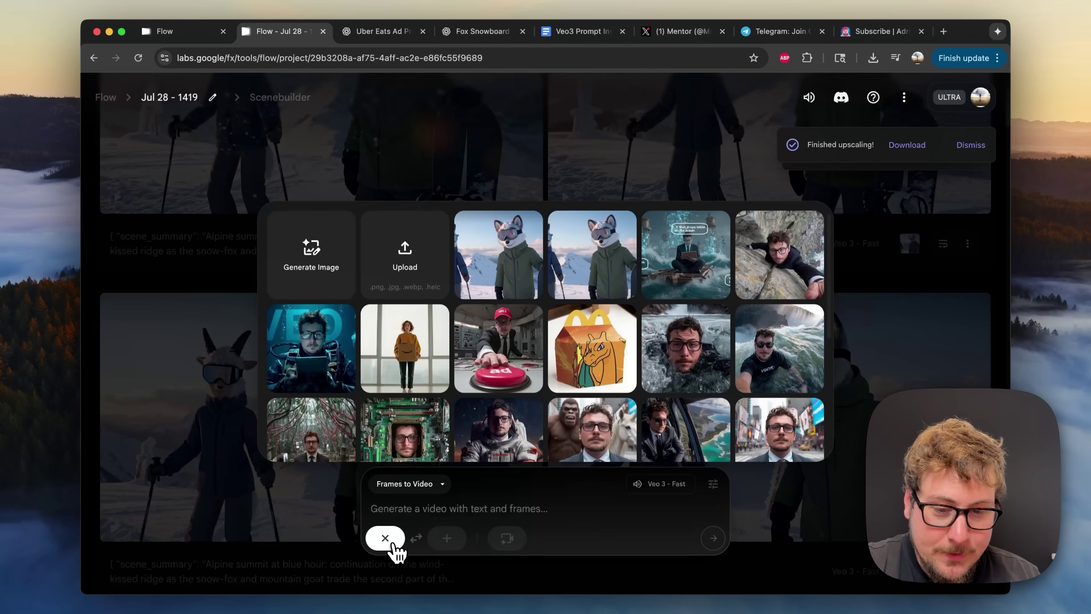
{"action": "left_click", "coordinate": [499, 272]}
Paste the second-dialogue JSON prompt into the video prompt box, then move to Premiere Pro
{"action": "mouse_move", "coordinate": [383, 535]}
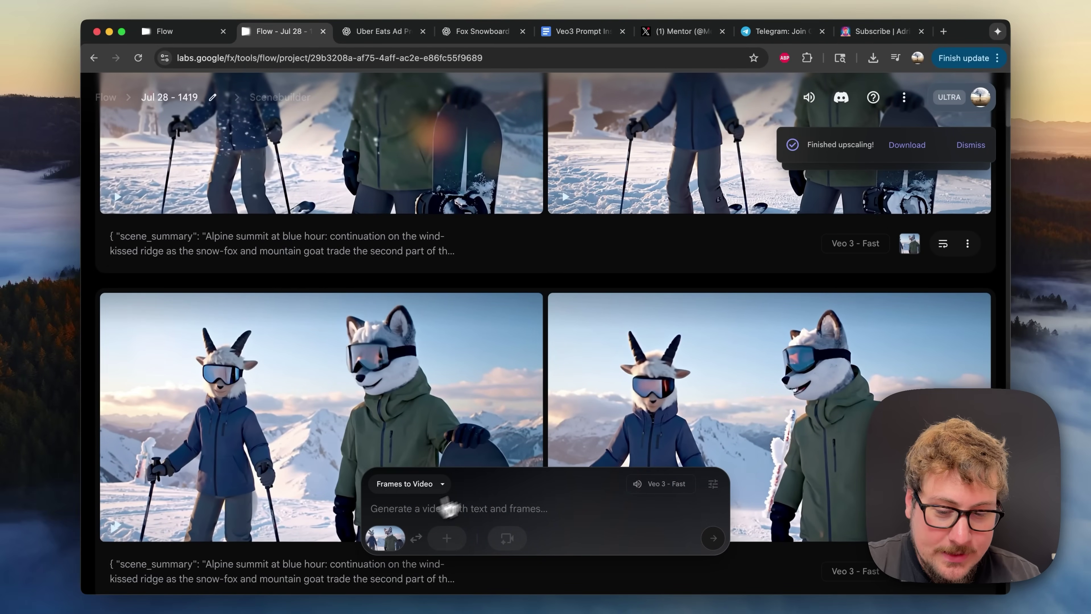
{"action": "left_click", "coordinate": [420, 510]}
{"action": "key", "text": "super+v"}
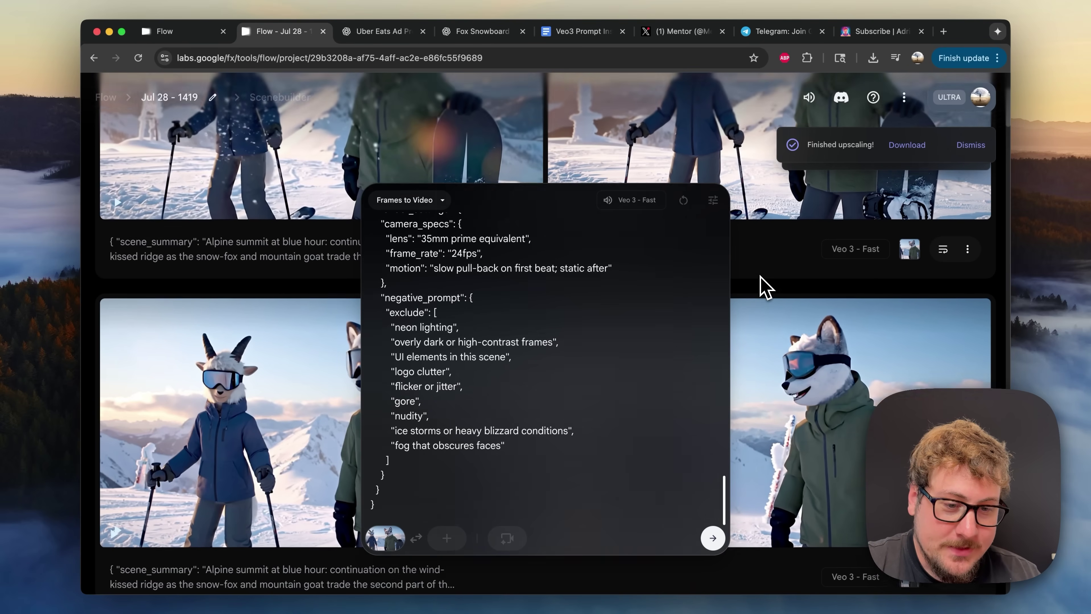
{"action": "scroll", "coordinate": [763, 284], "scroll_direction": "up", "scroll_amount": 2}
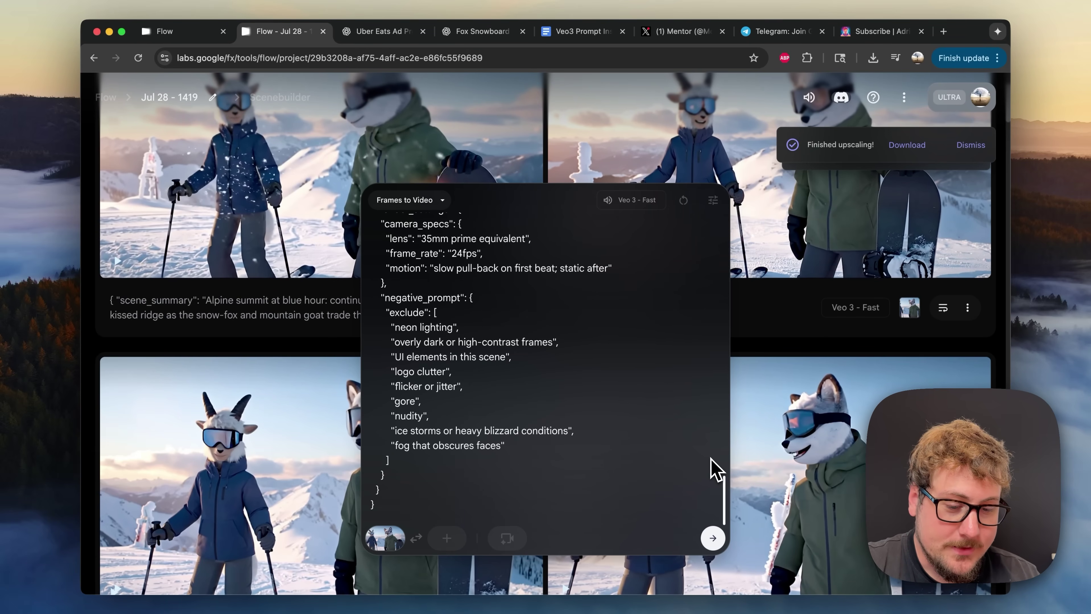
{"action": "key", "text": "super+Tab"}
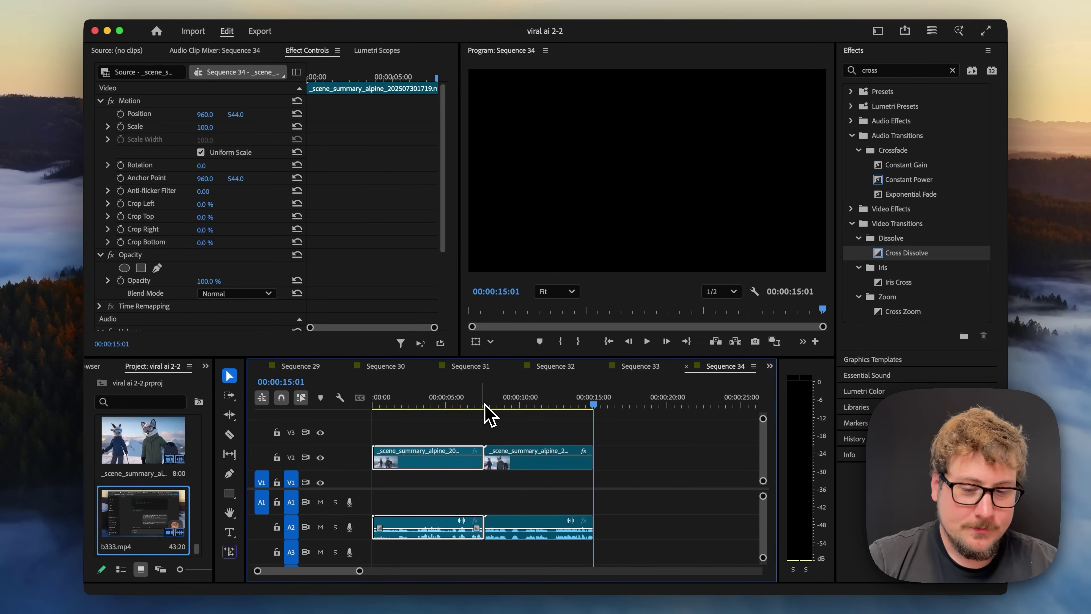
Rewind Sequence 34 to its start and play both scene_summary_alpine clips
{"action": "left_click", "coordinate": [485, 405]}
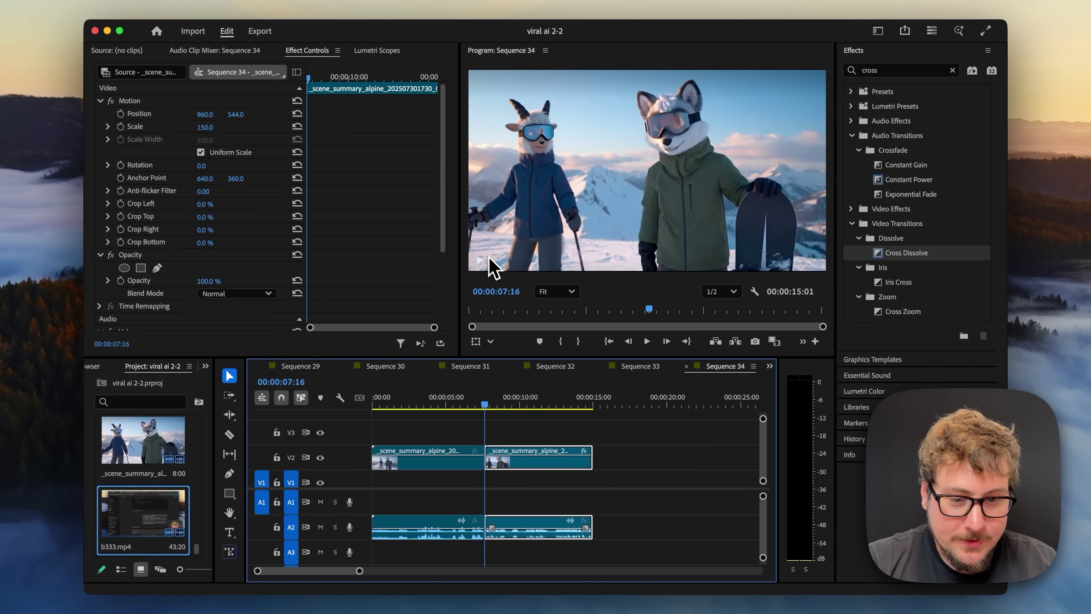
{"action": "key", "text": "Home"}
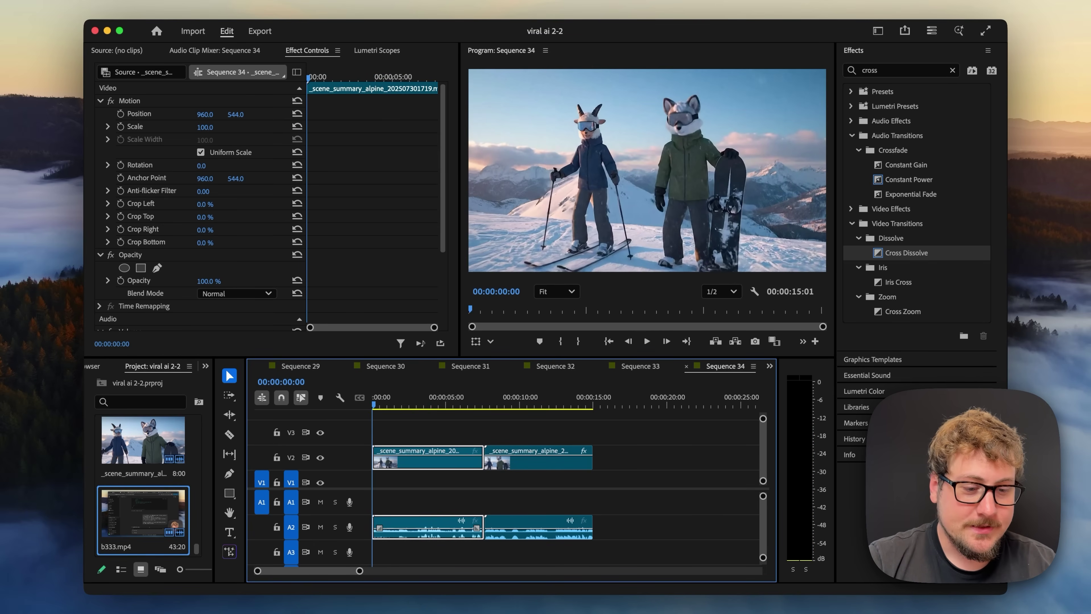
{"action": "key", "text": "space"}
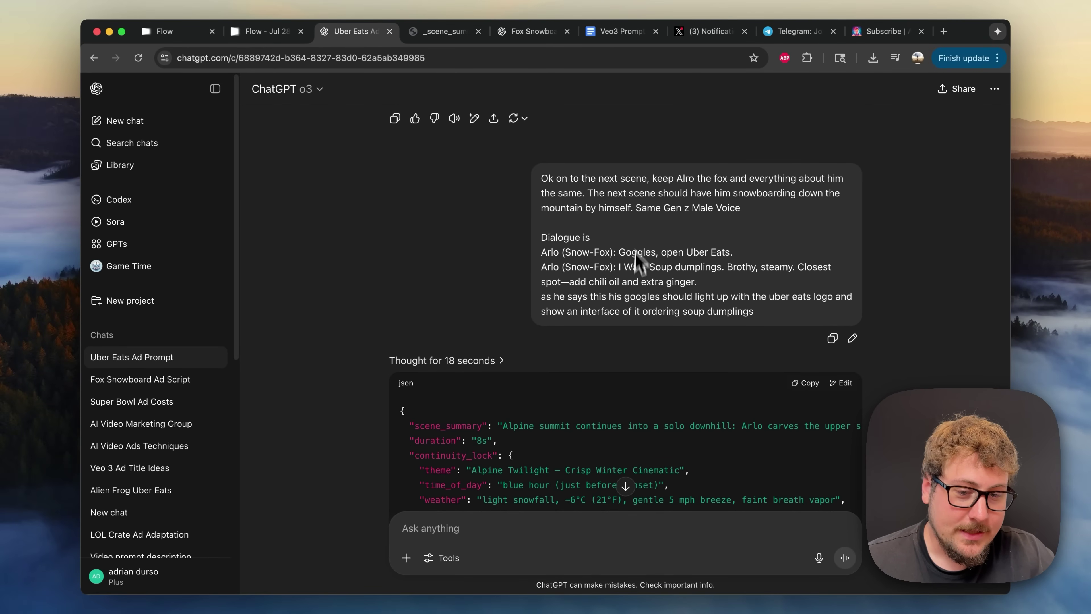
{"action": "scroll", "coordinate": [501, 309], "scroll_direction": "down", "scroll_amount": 2}
{"action": "scroll", "coordinate": [501, 309], "scroll_direction": "down", "scroll_amount": 4}
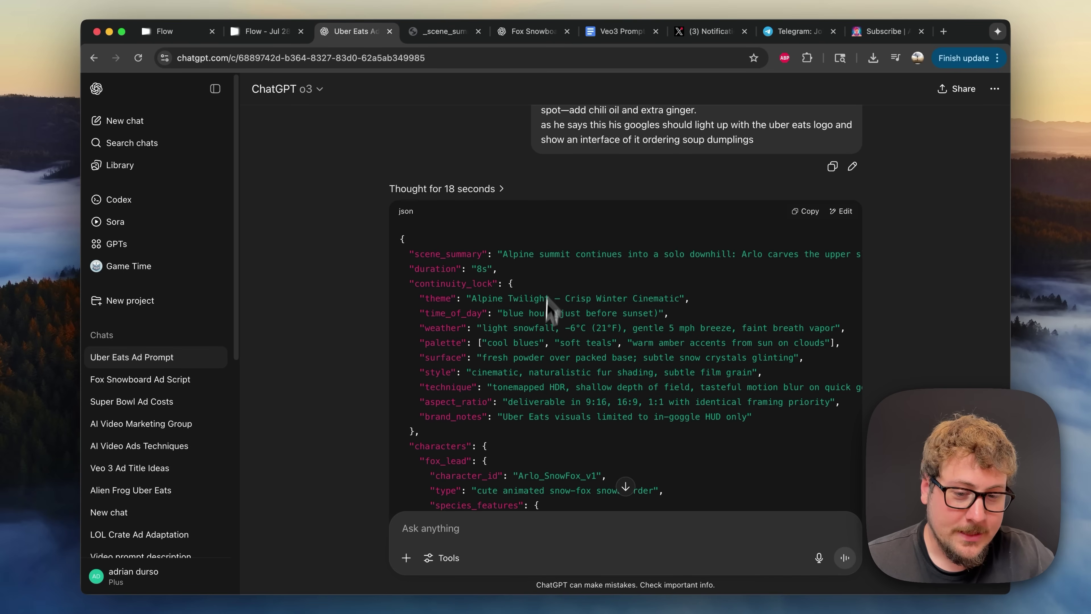
{"action": "scroll", "coordinate": [495, 357], "scroll_direction": "down", "scroll_amount": 1}
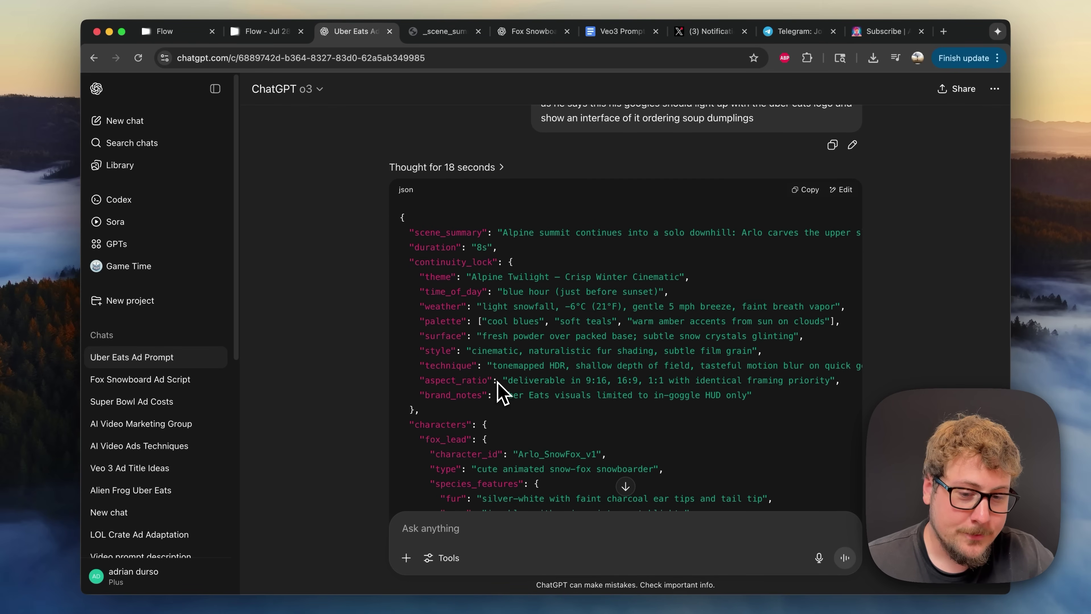
{"action": "scroll", "coordinate": [499, 385], "scroll_direction": "down", "scroll_amount": 15}
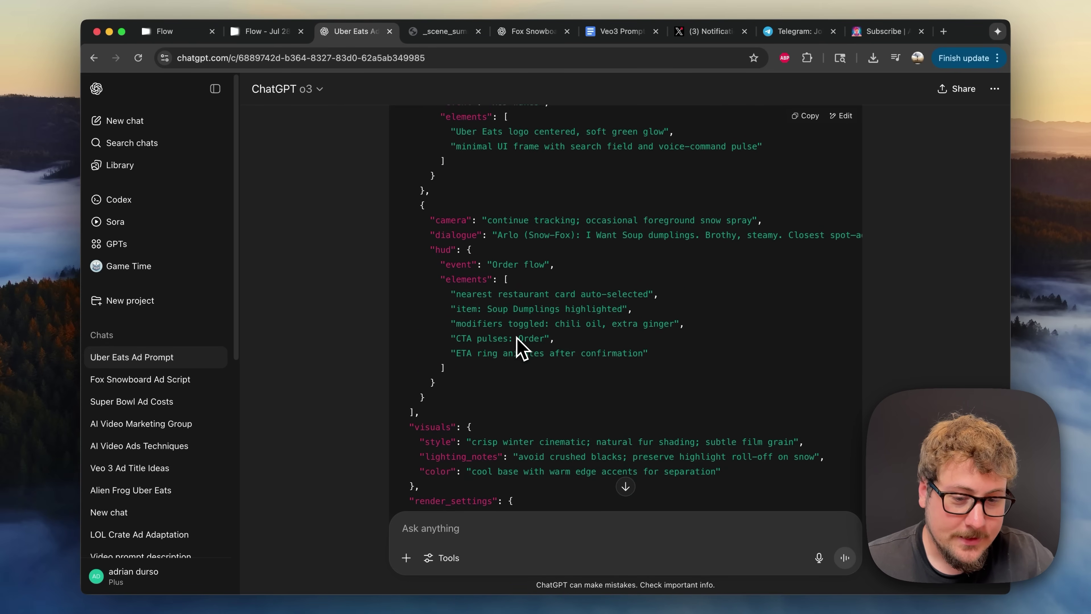
{"action": "scroll", "coordinate": [521, 348], "scroll_direction": "down", "scroll_amount": 10}
{"action": "scroll", "coordinate": [507, 331], "scroll_direction": "up", "scroll_amount": 2}
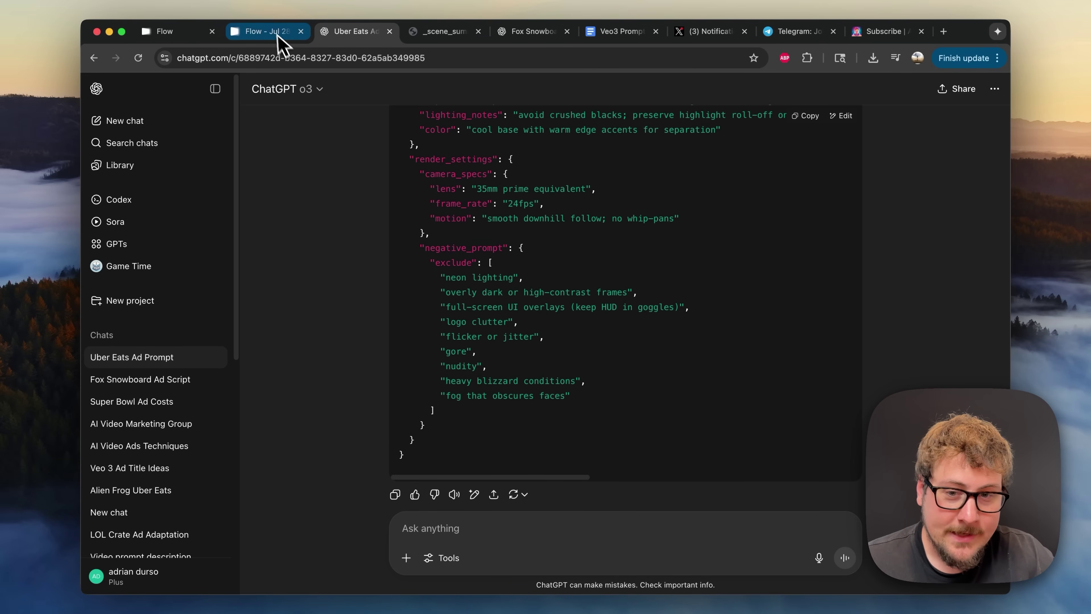
Browse Flow's summit snowboard clips, then play the downloaded alpine scene mp4 in its own tab
{"action": "left_click", "coordinate": [267, 32]}
{"action": "scroll", "coordinate": [412, 331], "scroll_direction": "down", "scroll_amount": 5}
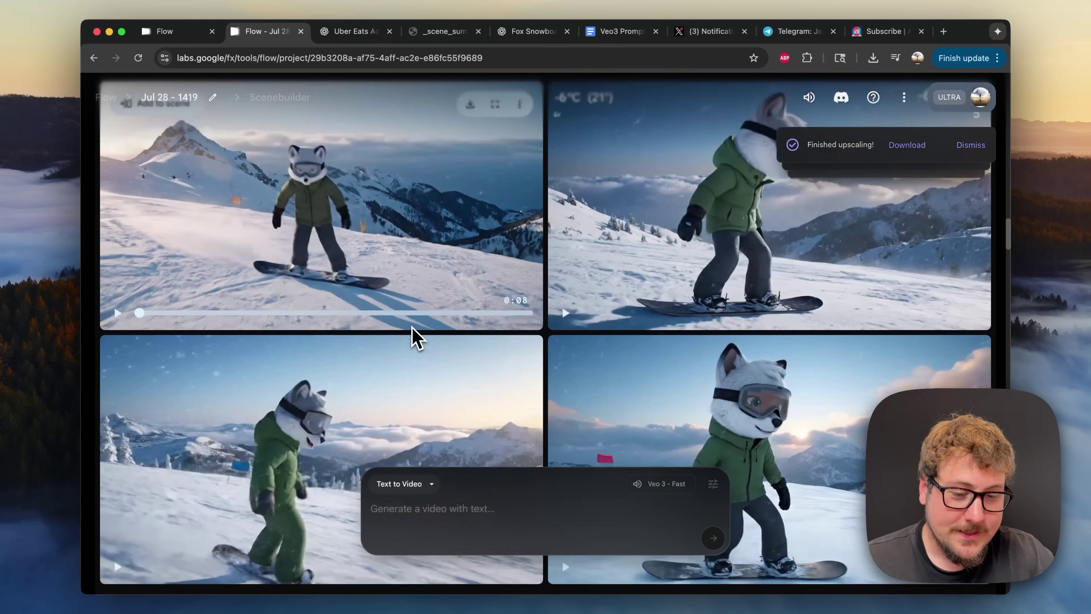
{"action": "scroll", "coordinate": [412, 327], "scroll_direction": "down", "scroll_amount": 20}
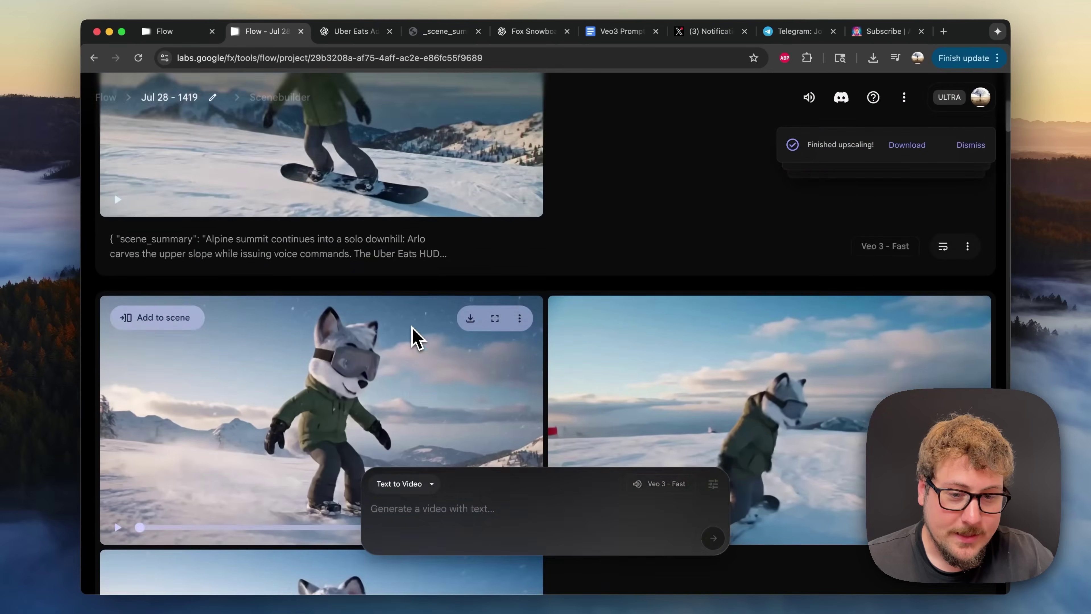
{"action": "scroll", "coordinate": [412, 333], "scroll_direction": "down", "scroll_amount": 10}
{"action": "scroll", "coordinate": [412, 333], "scroll_direction": "up", "scroll_amount": 10}
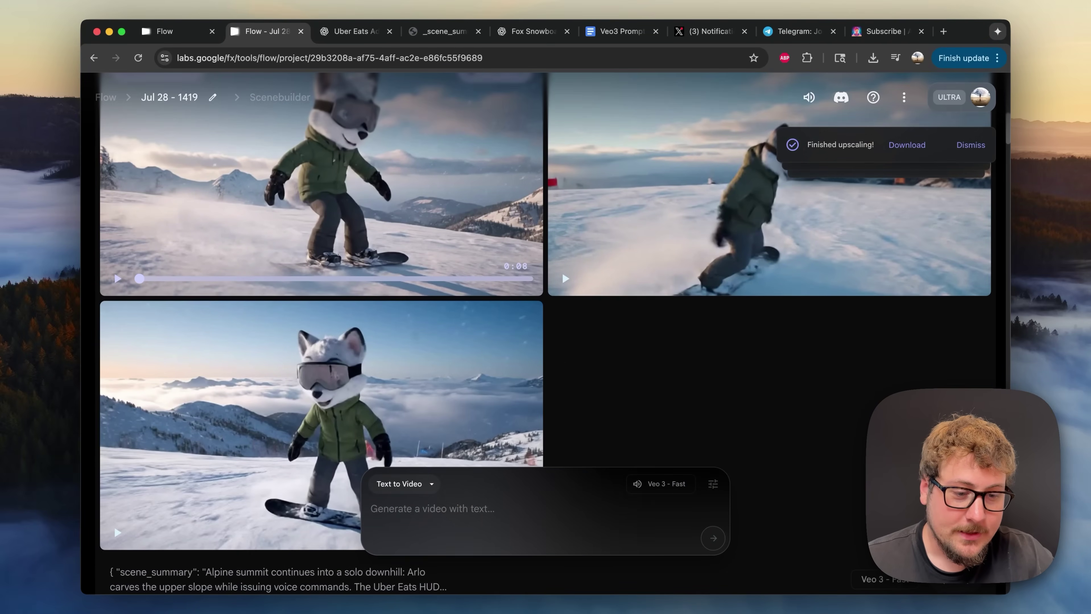
{"action": "scroll", "coordinate": [412, 333], "scroll_direction": "down", "scroll_amount": 1}
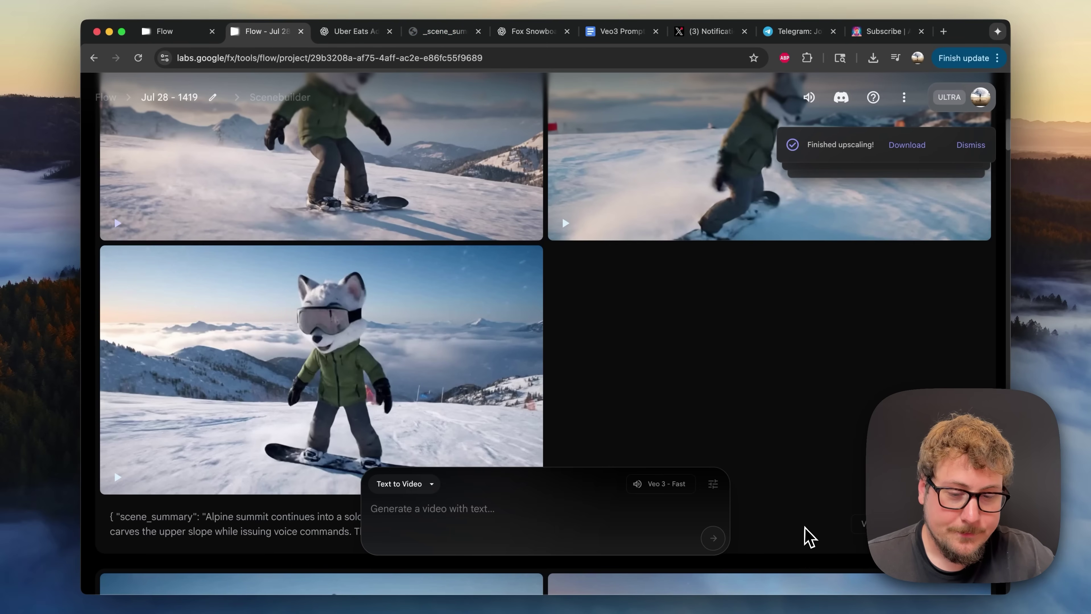
{"action": "key", "text": "super+4"}
{"action": "left_click", "coordinate": [661, 417]}
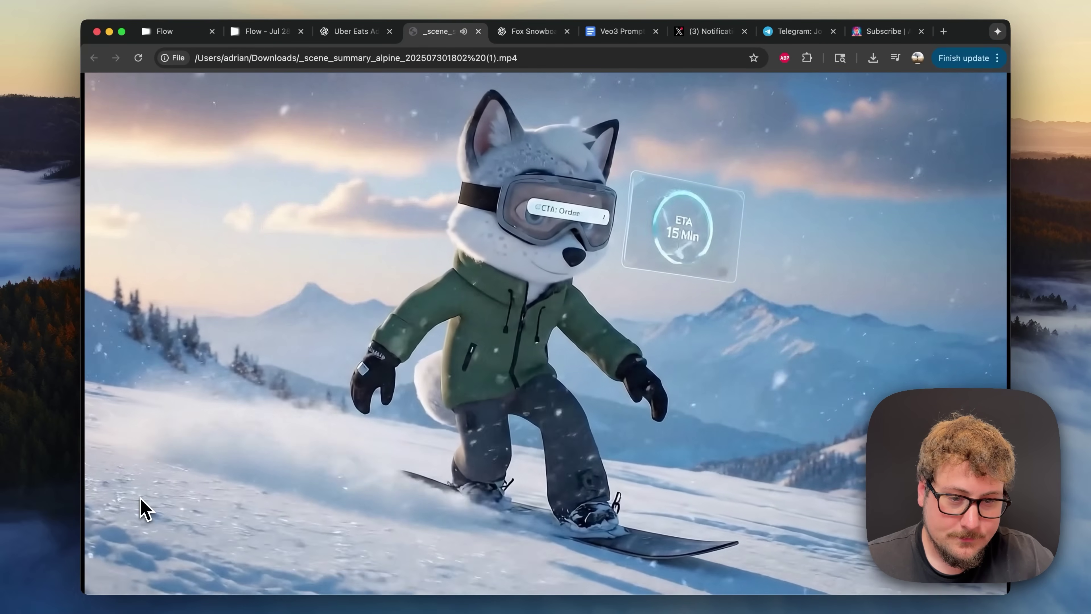
Let the alpine mp4 play to 0:08, then go to the Uber Eats Ad Prompt chat
{"action": "mouse_move", "coordinate": [251, 499]}
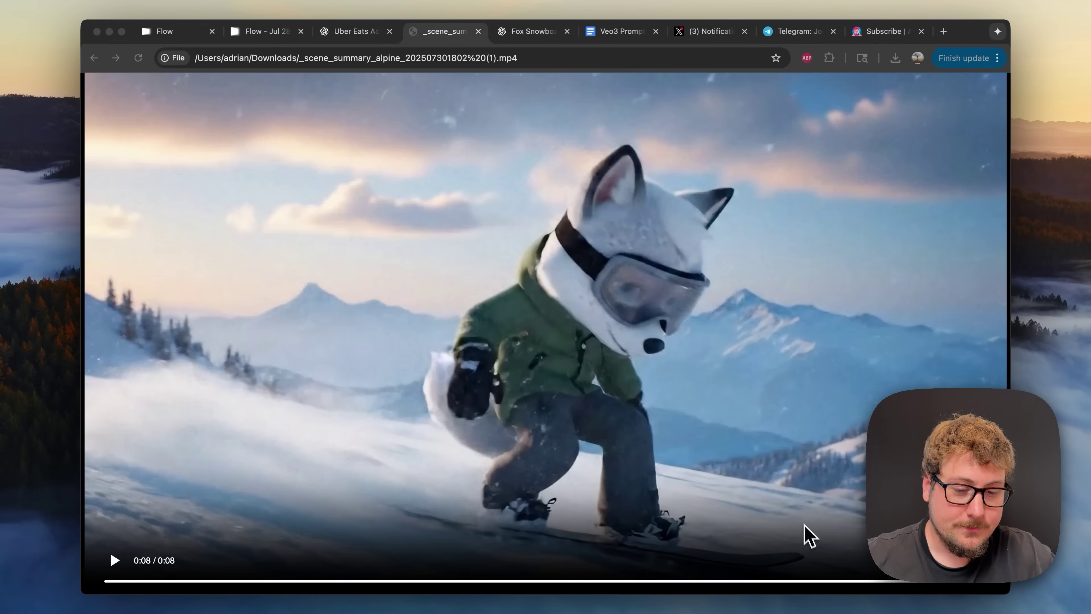
{"action": "key", "text": "ctrl+shift+Tab"}
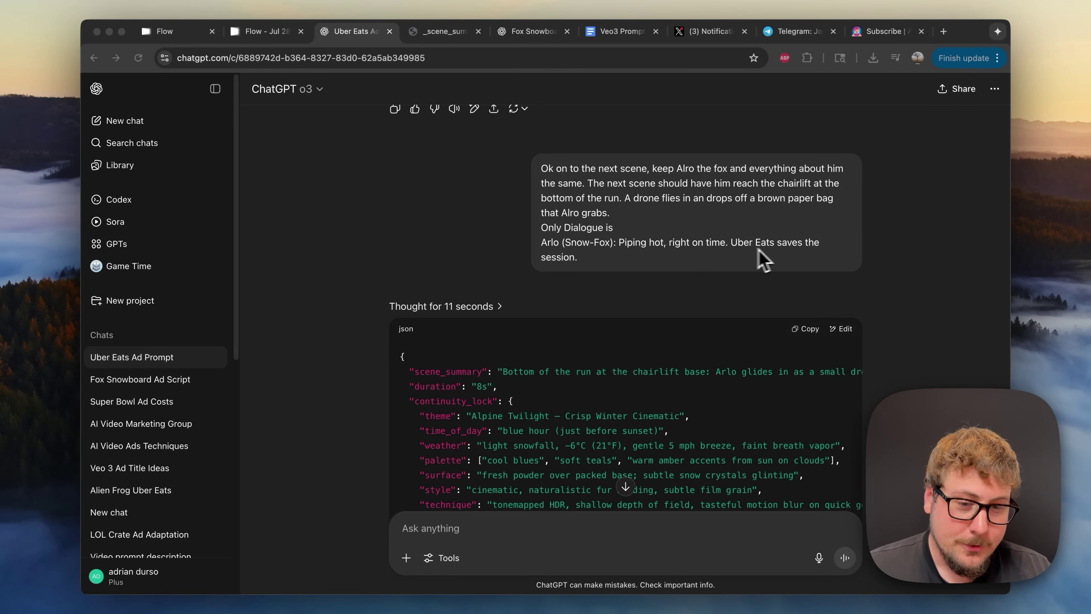
Review Scene 3's dialogue in the Fox Snowboard Ad Script chat and clear the highlighted line
{"action": "left_click", "coordinate": [512, 33]}
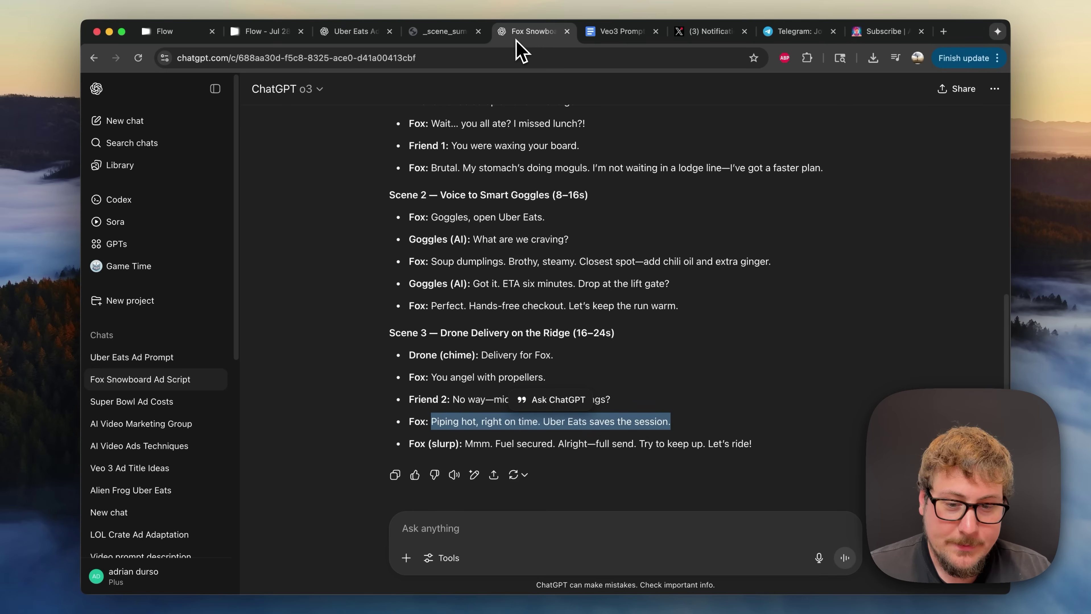
{"action": "scroll", "coordinate": [459, 362], "scroll_direction": "down", "scroll_amount": 1}
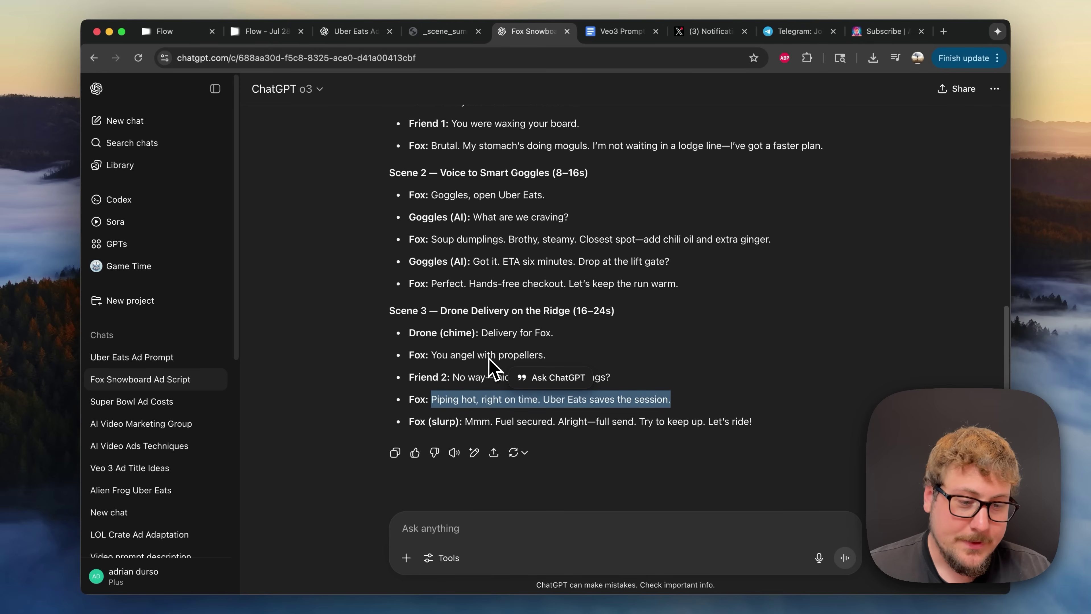
{"action": "left_click", "coordinate": [482, 362]}
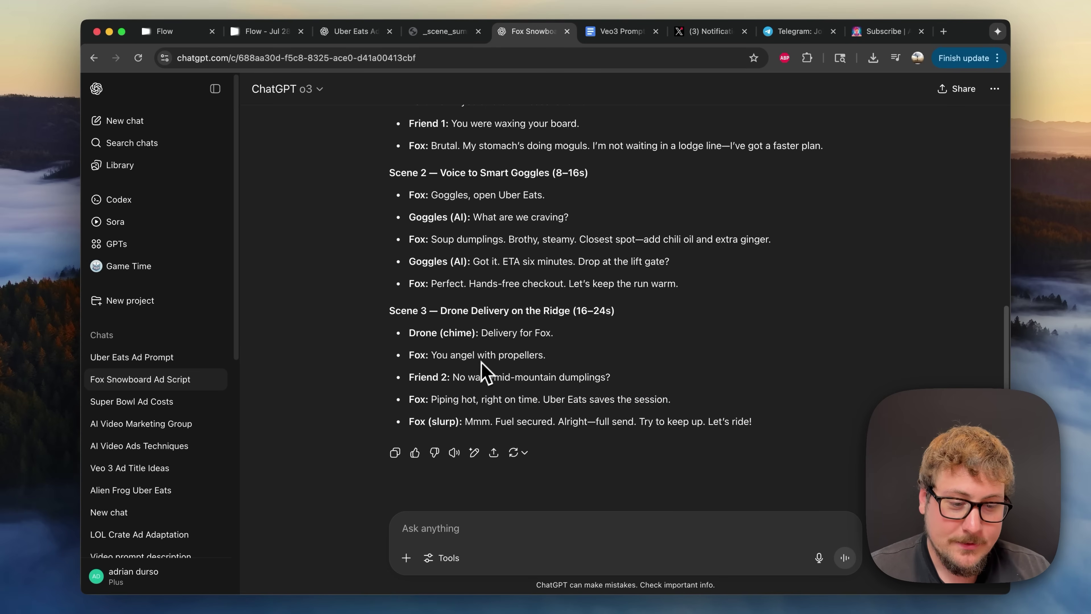
Scroll through the chairlift JSON in the Uber Eats Ad Prompt chat, then return to Flow
{"action": "left_click", "coordinate": [364, 38]}
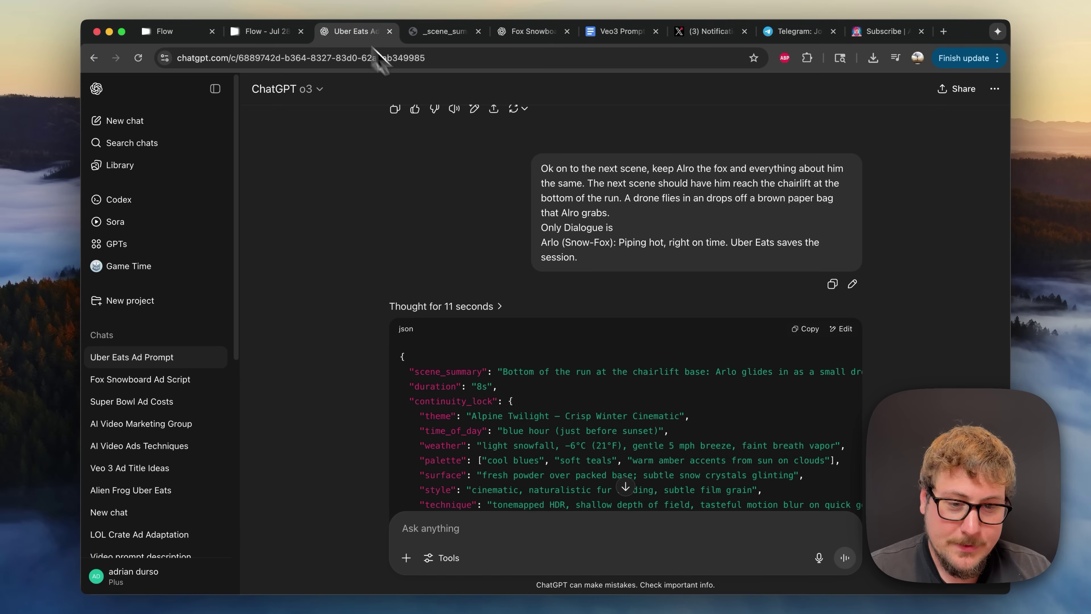
{"action": "scroll", "coordinate": [600, 267], "scroll_direction": "down", "scroll_amount": 5}
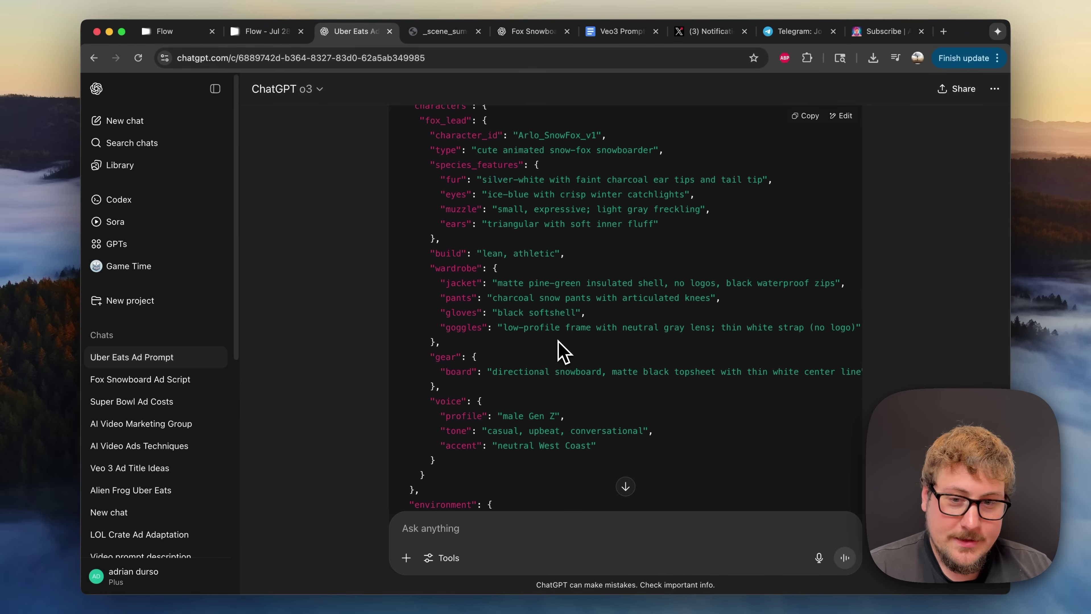
{"action": "left_click", "coordinate": [267, 31]}
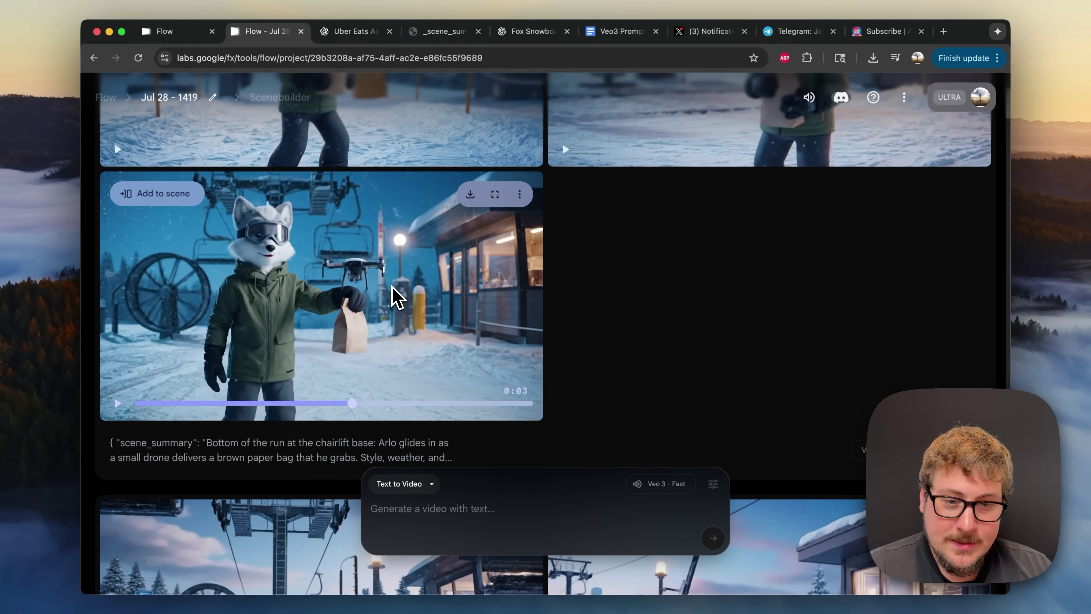
Look over the chairlift and fox-with-bag clips, then open the downloaded _scene_summary chairlift mp4 tab
{"action": "scroll", "coordinate": [391, 293], "scroll_direction": "up", "scroll_amount": 5}
{"action": "scroll", "coordinate": [392, 293], "scroll_direction": "down", "scroll_amount": 10}
{"action": "scroll", "coordinate": [394, 292], "scroll_direction": "down", "scroll_amount": 10}
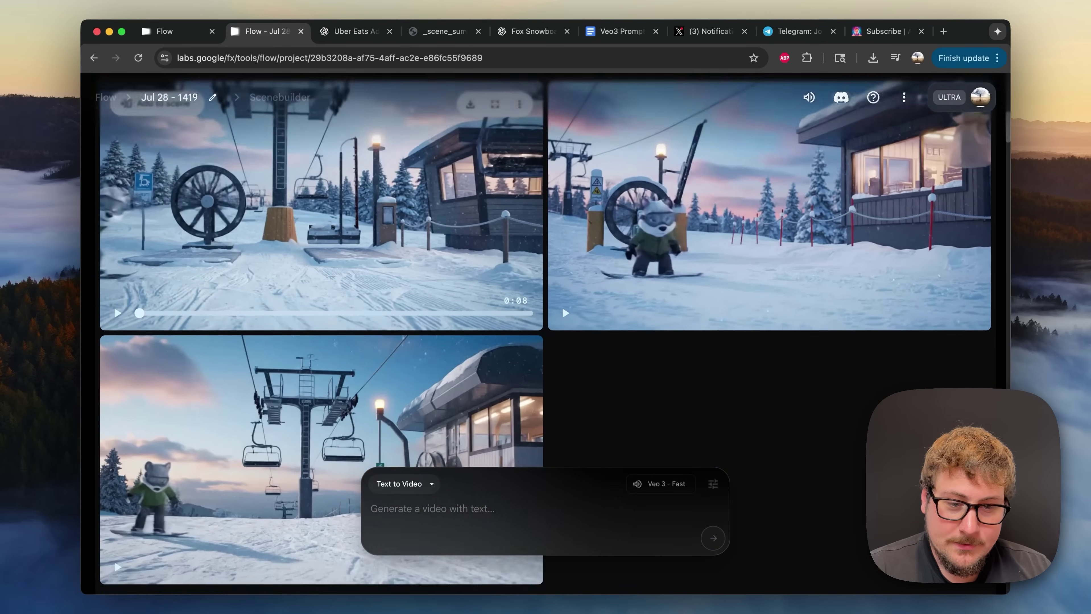
{"action": "scroll", "coordinate": [394, 292], "scroll_direction": "up", "scroll_amount": 1}
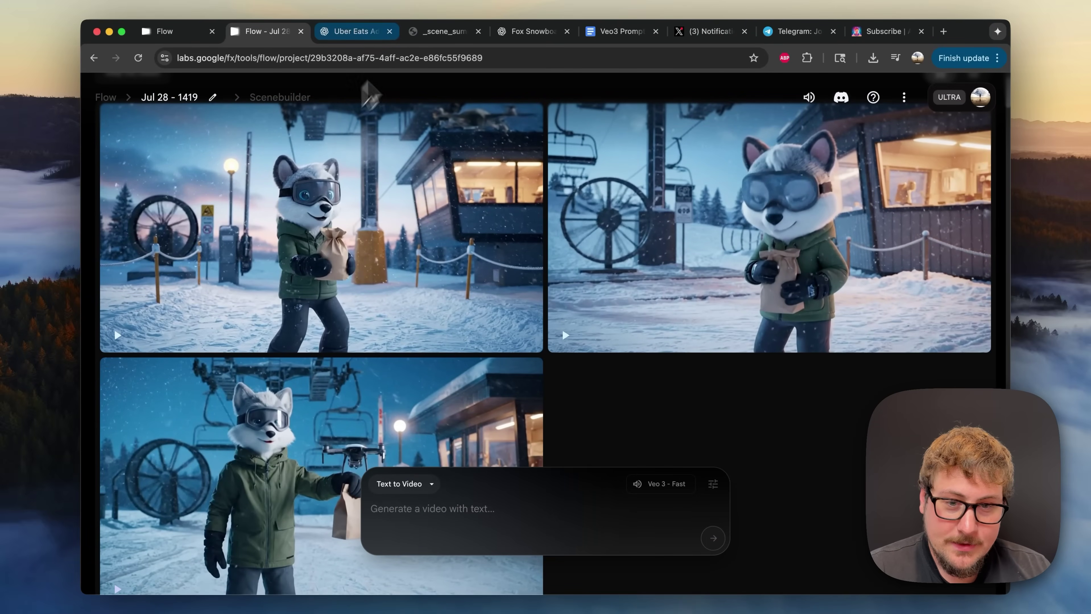
{"action": "left_click", "coordinate": [443, 32]}
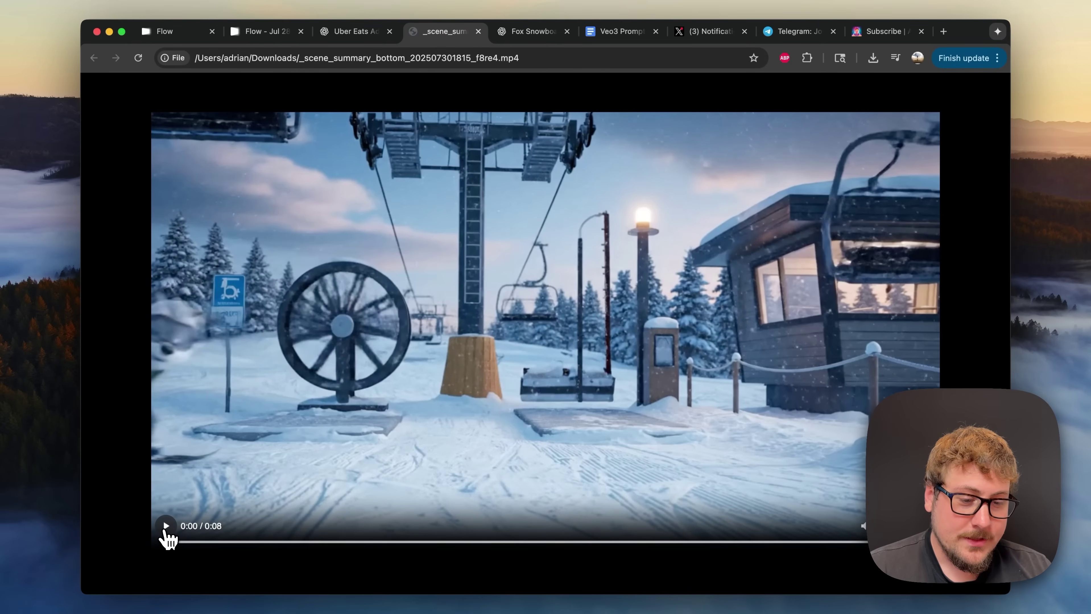
Play the chairlift drone-delivery clip and pause it around 0:06
{"action": "left_click", "coordinate": [166, 526]}
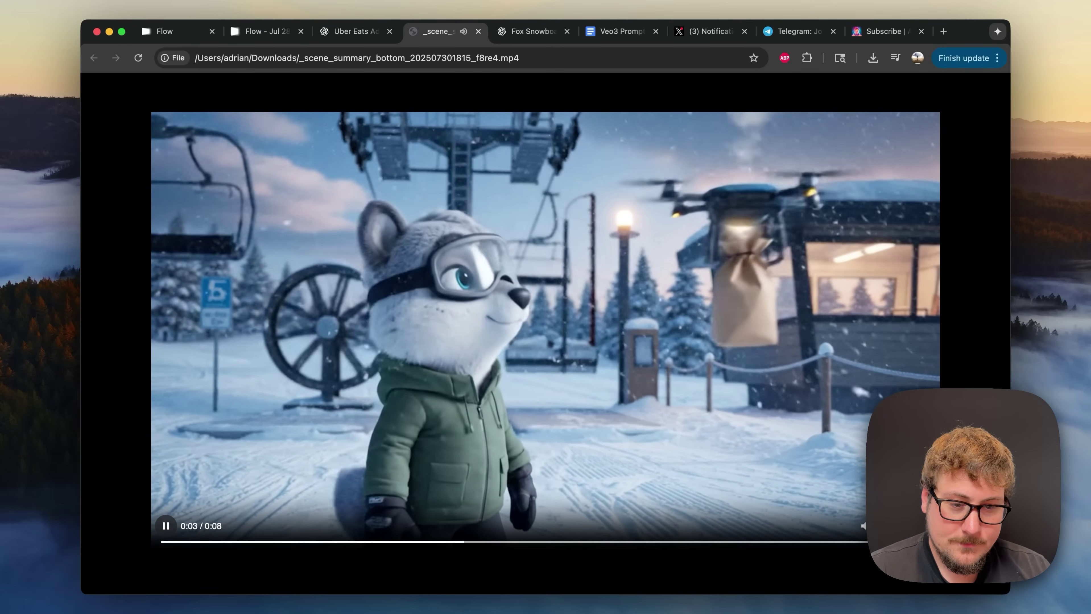
{"action": "left_click", "coordinate": [166, 525]}
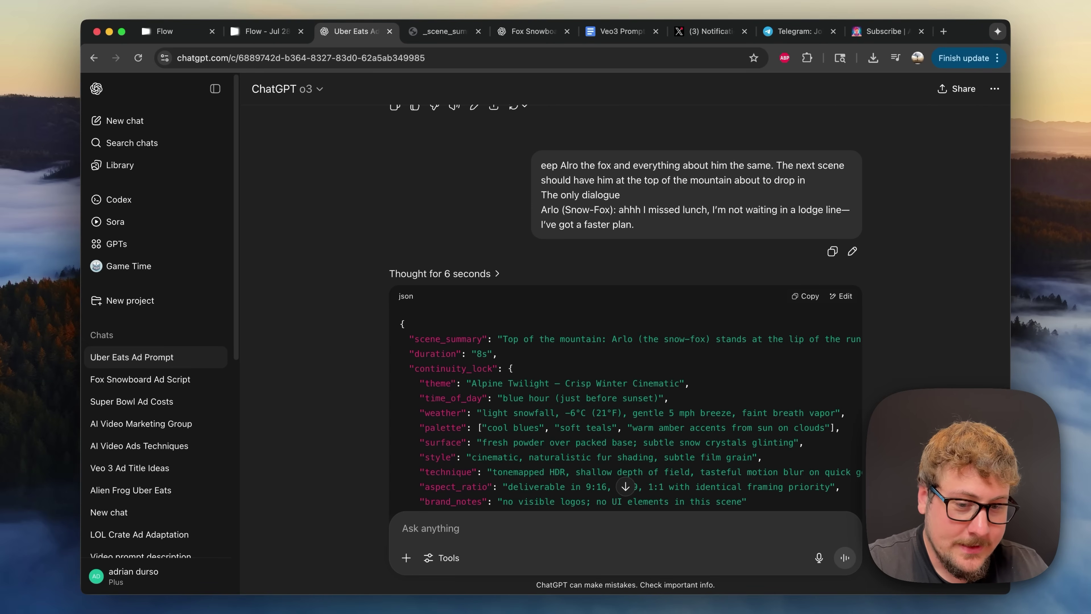
Read Arlo's JSON down to the proportions and render_settings sections, then go back to the Flow project
{"action": "scroll", "coordinate": [726, 219], "scroll_direction": "down", "scroll_amount": 1}
{"action": "scroll", "coordinate": [670, 302], "scroll_direction": "down", "scroll_amount": 12}
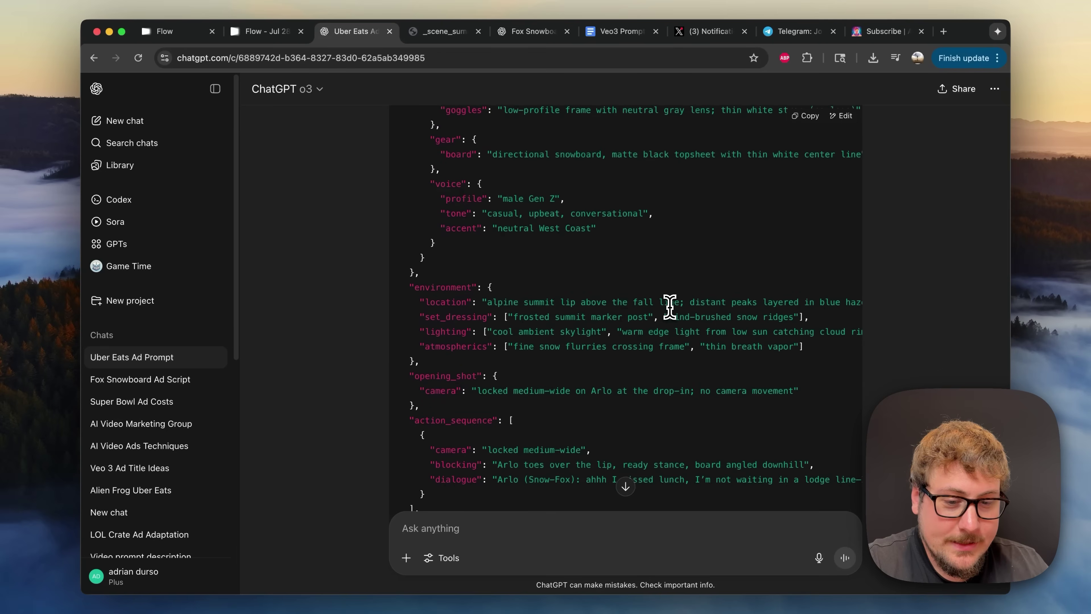
{"action": "scroll", "coordinate": [670, 310], "scroll_direction": "down", "scroll_amount": 15}
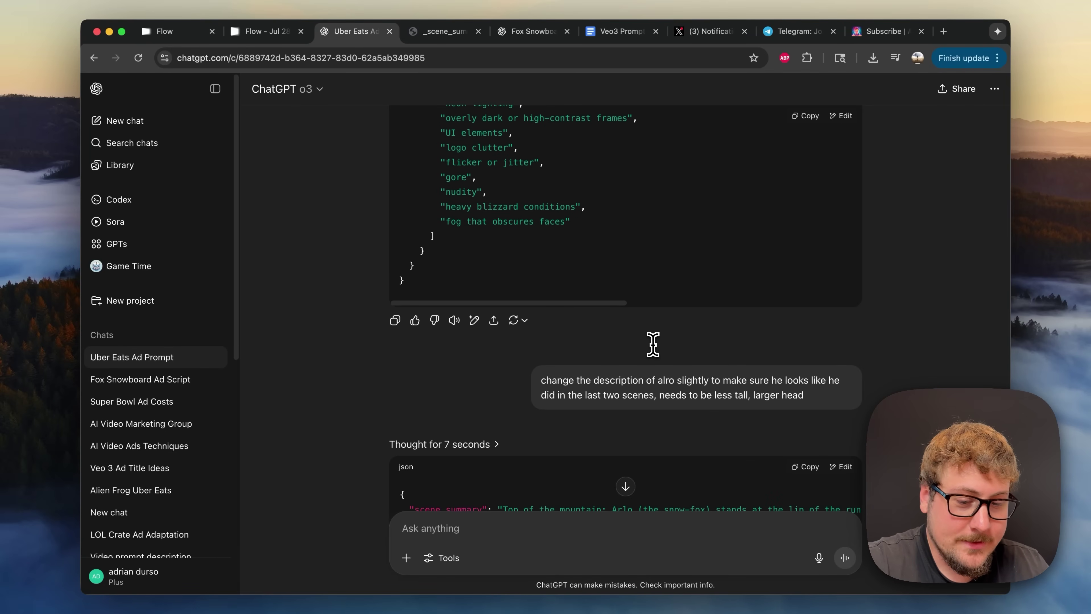
{"action": "scroll", "coordinate": [640, 360], "scroll_direction": "down", "scroll_amount": 3}
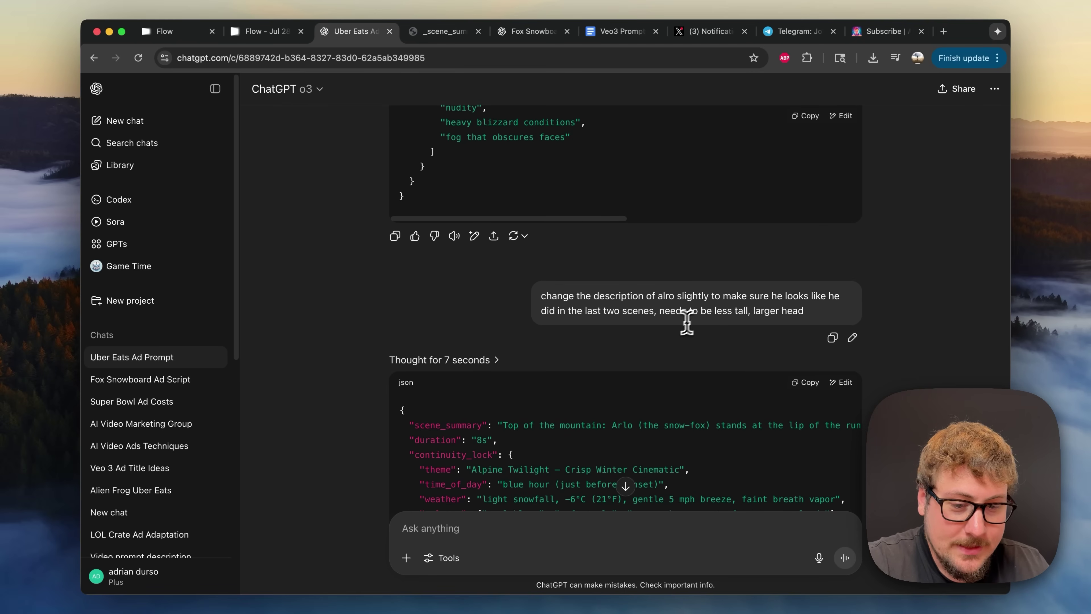
{"action": "scroll", "coordinate": [675, 330], "scroll_direction": "down", "scroll_amount": 10}
{"action": "scroll", "coordinate": [676, 329], "scroll_direction": "down", "scroll_amount": 15}
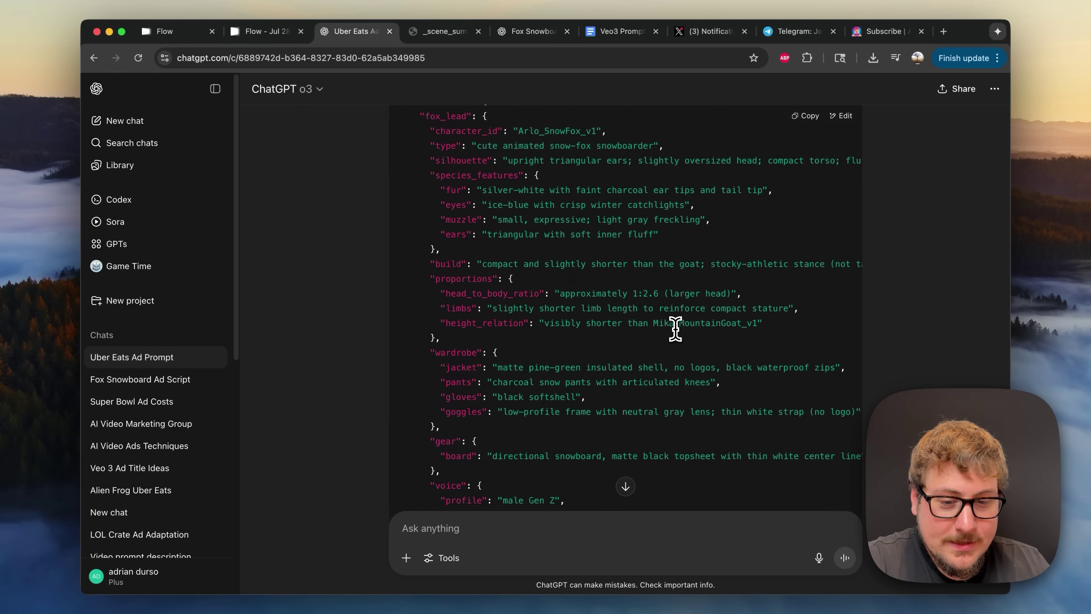
{"action": "scroll", "coordinate": [675, 329], "scroll_direction": "down", "scroll_amount": 8}
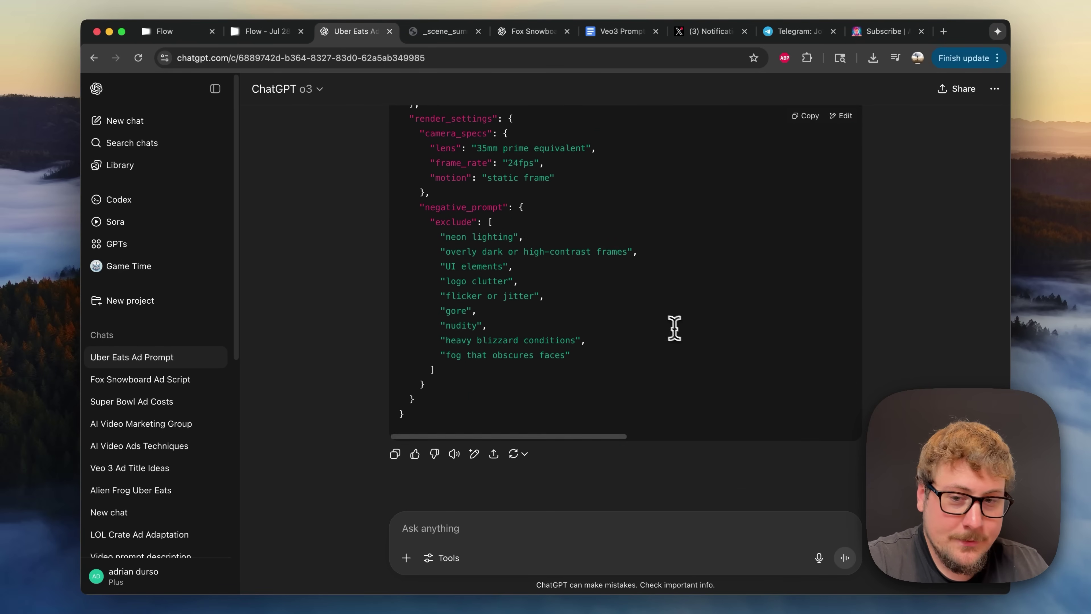
{"action": "left_click", "coordinate": [280, 34]}
Preview the new summit clips of the goggled snow-fox on its snowboard
{"action": "mouse_move", "coordinate": [585, 325]}
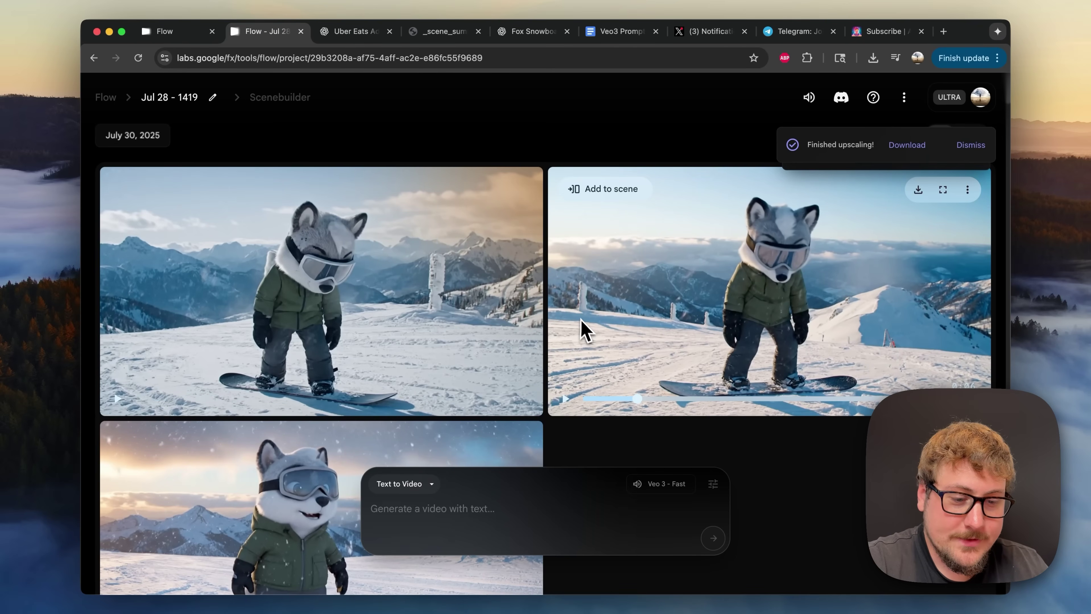